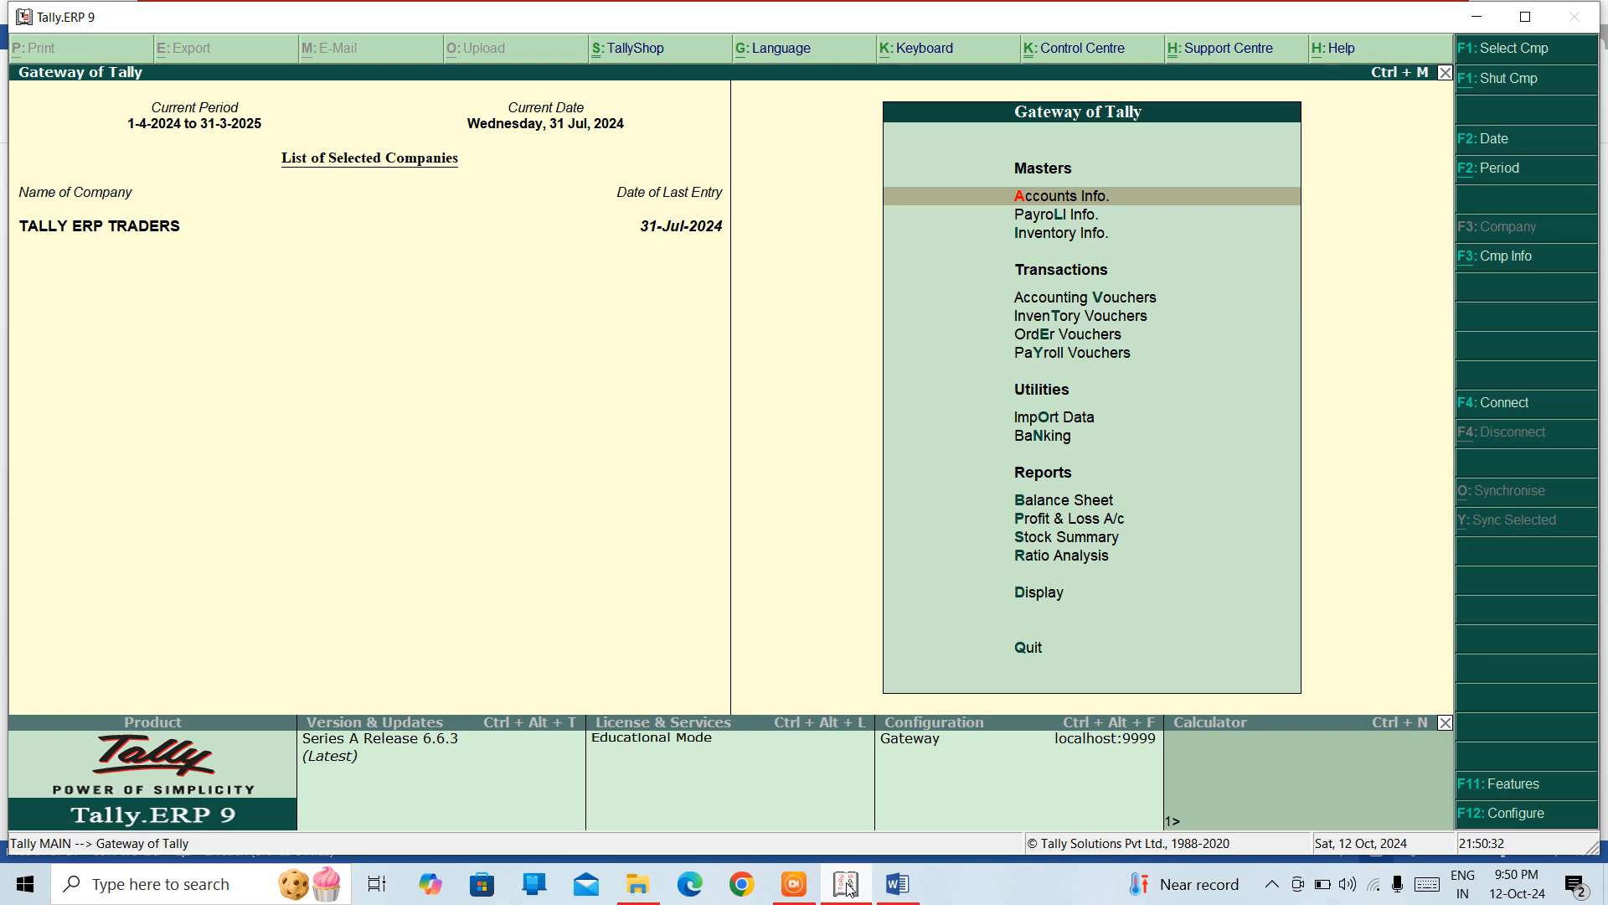
Step: Open the Display reports from the Gateway of Tally
{"action": "key", "text": "Down"}
{"action": "key", "text": "Down"}
{"action": "key", "text": "Down"}
{"action": "key", "text": "Down"}
{"action": "key", "text": "Down"}
{"action": "key", "text": "Down"}
{"action": "key", "text": "Down"}
{"action": "key", "text": "Down"}
{"action": "key", "text": "Down"}
{"action": "key", "text": "Down"}
{"action": "key", "text": "Down"}
{"action": "key", "text": "Down"}
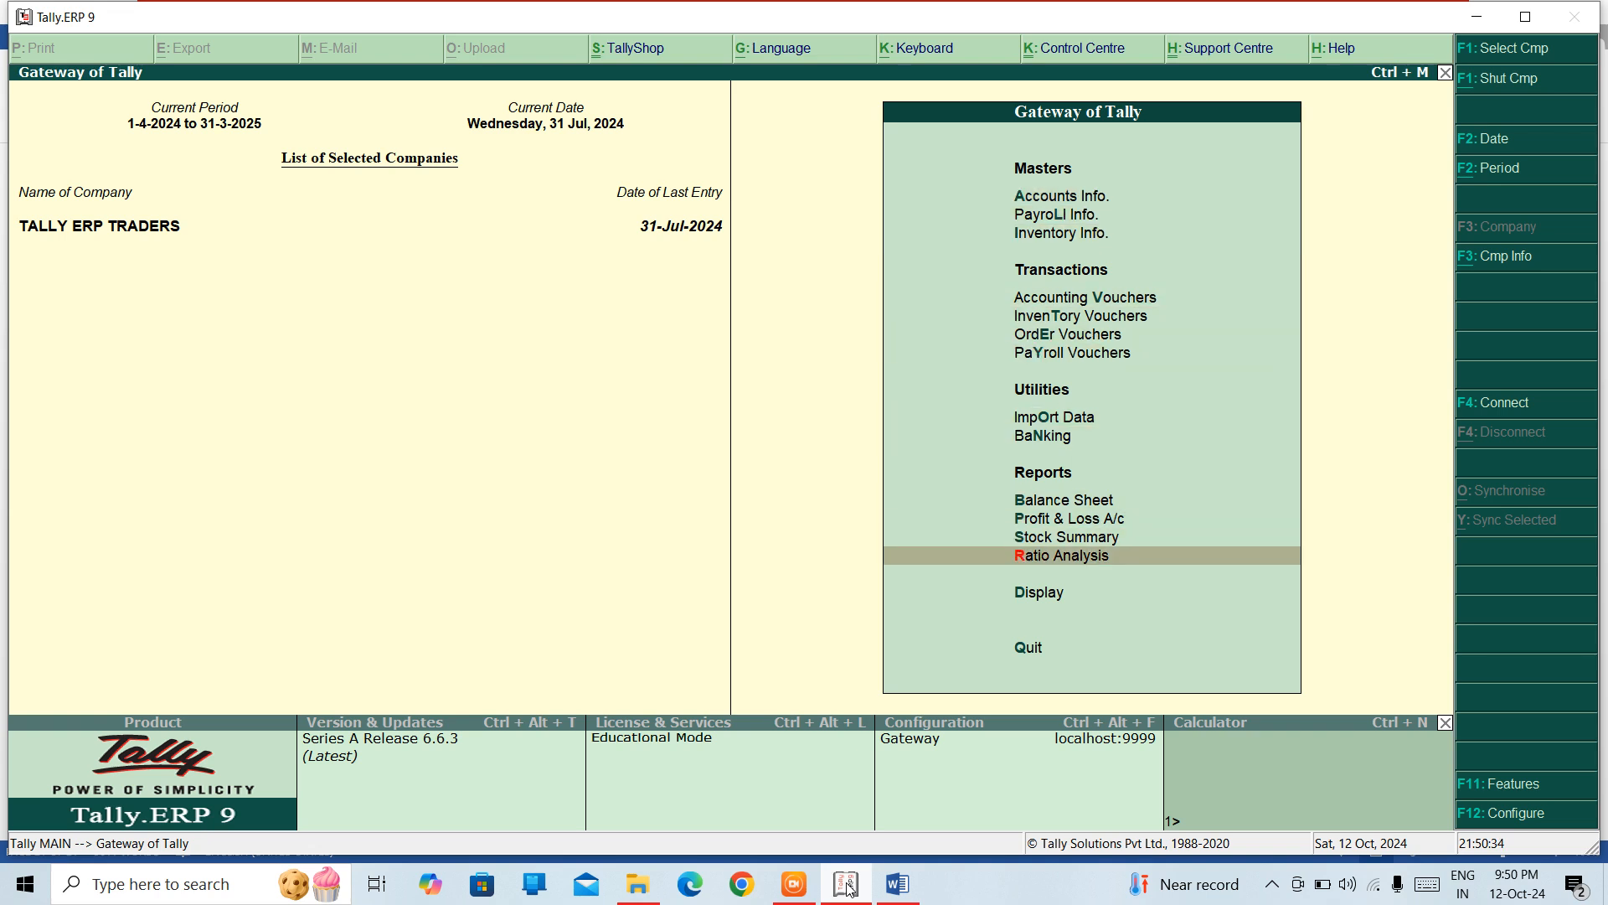
{"action": "key", "text": "Down"}
{"action": "key", "text": "Down"}
{"action": "key", "text": "Up"}
{"action": "key", "text": "Return"}
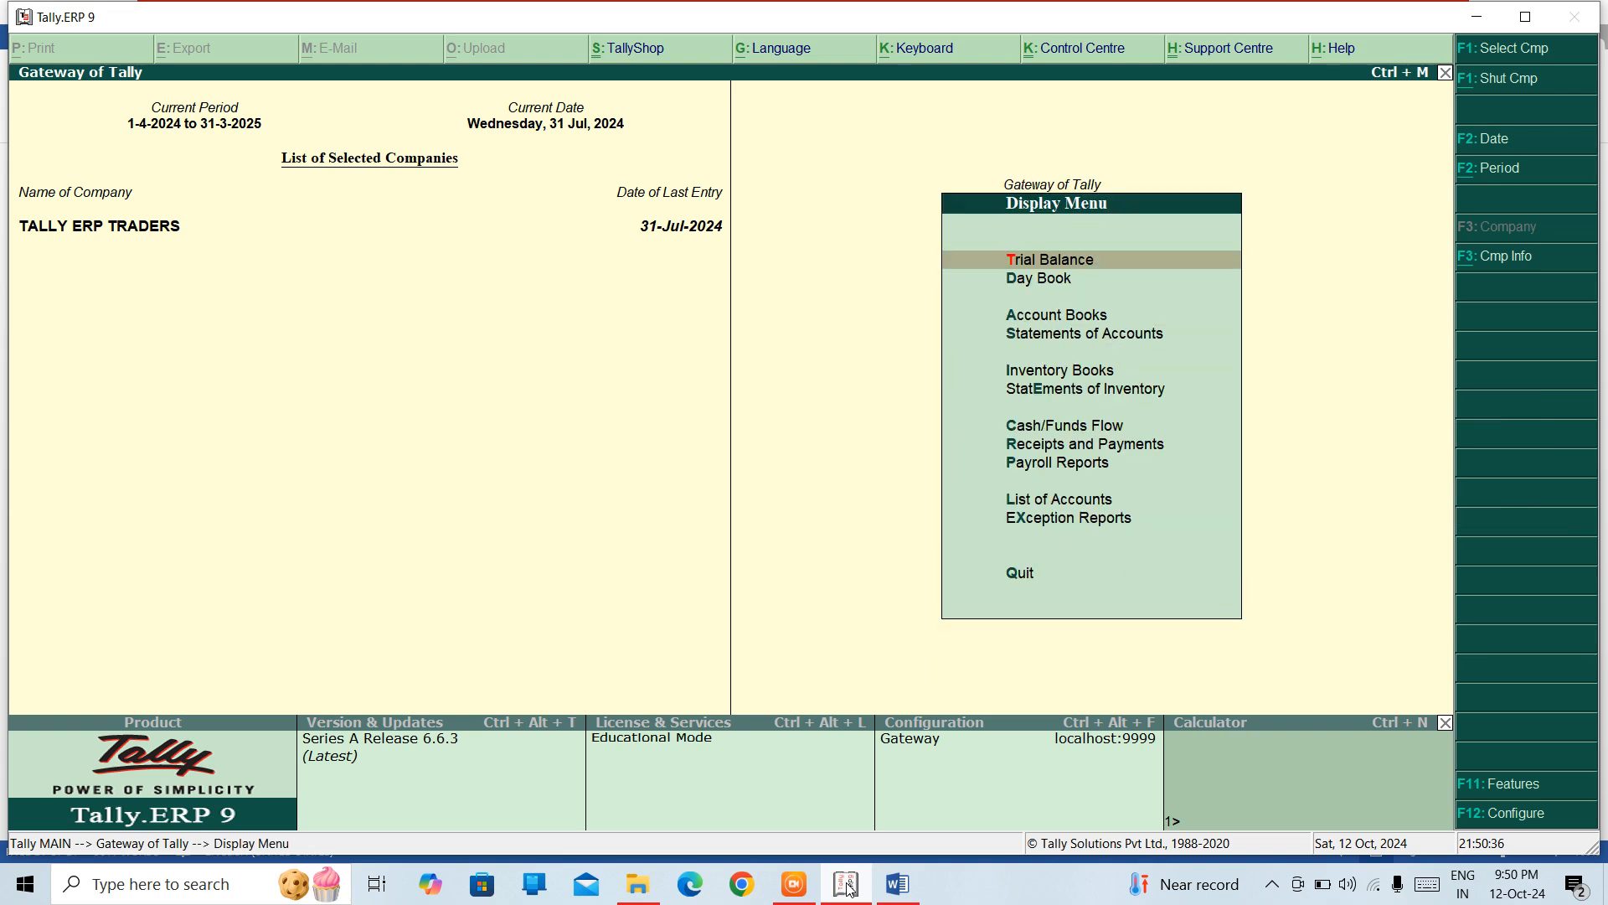
Step: Open the Statements of Inventory within the Display reports
{"action": "key", "text": "Down"}
{"action": "key", "text": "Down"}
{"action": "key", "text": "Down"}
{"action": "key", "text": "Down"}
{"action": "key", "text": "Down"}
{"action": "key", "text": "Return"}
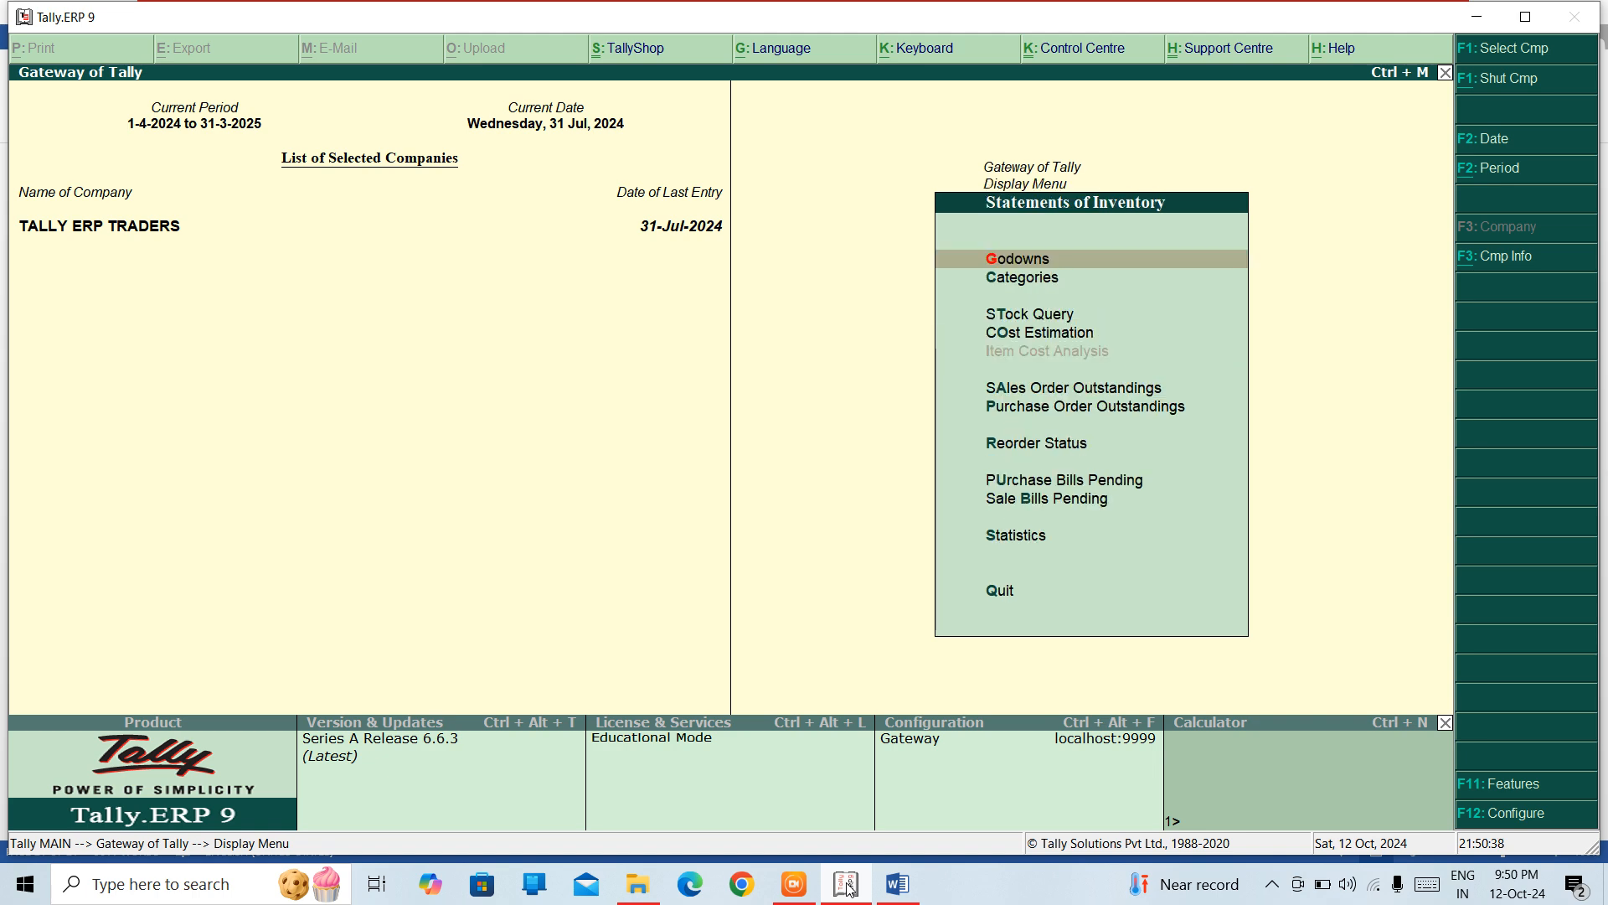
Step: Open the Godown Summary for the DELHI godown and show it in detailed form
{"action": "key", "text": "Return"}
{"action": "key", "text": "Down"}
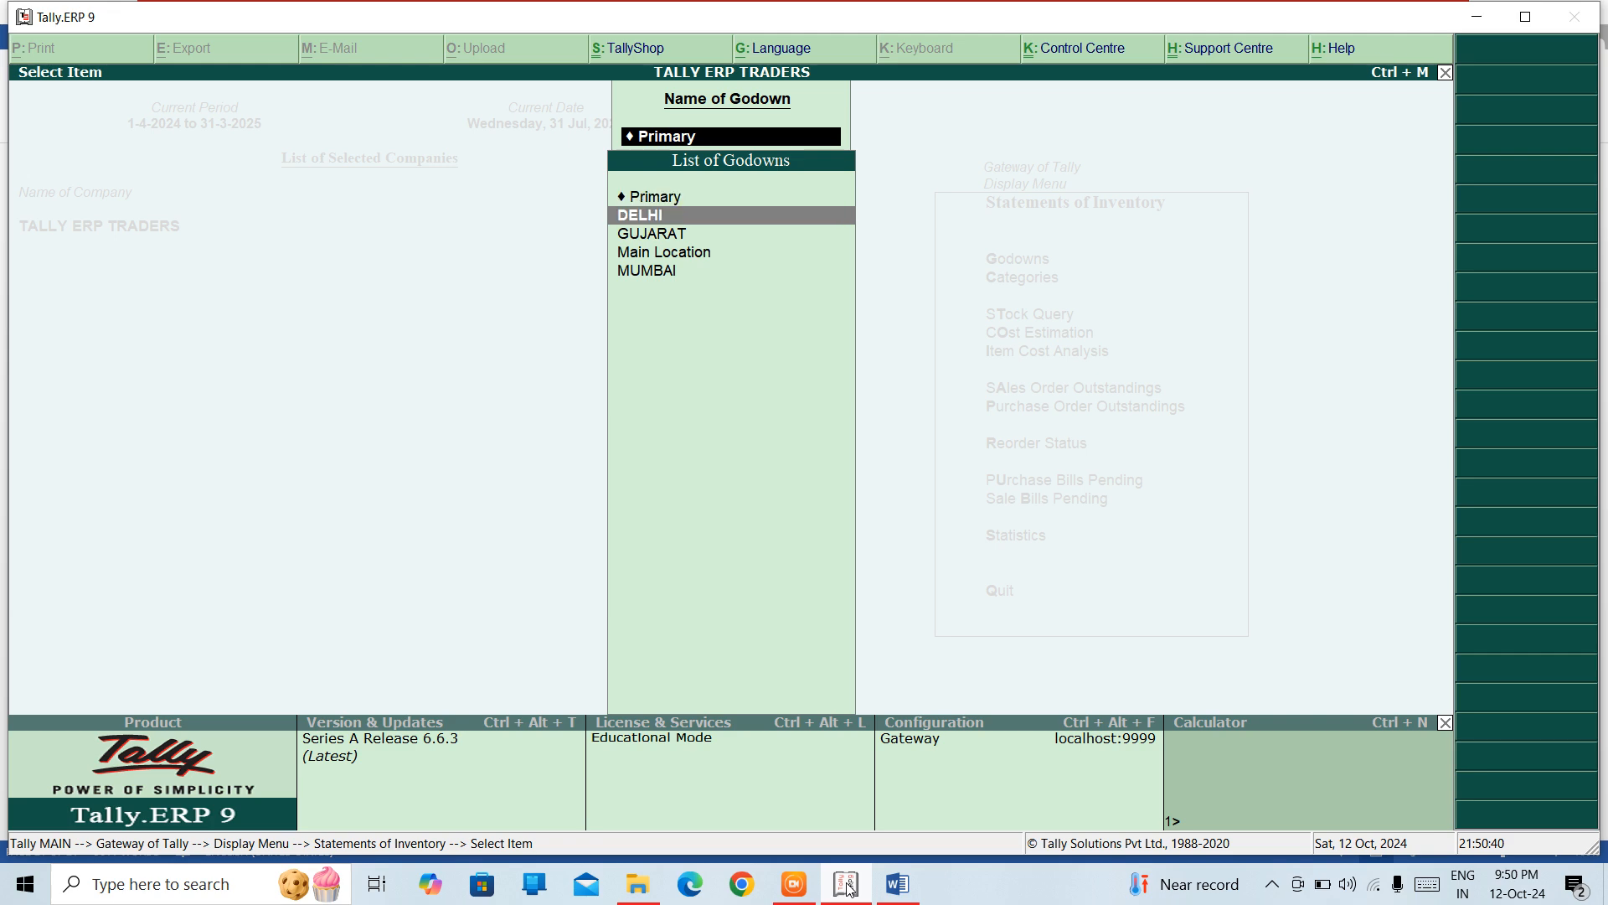
{"action": "key", "text": "Return"}
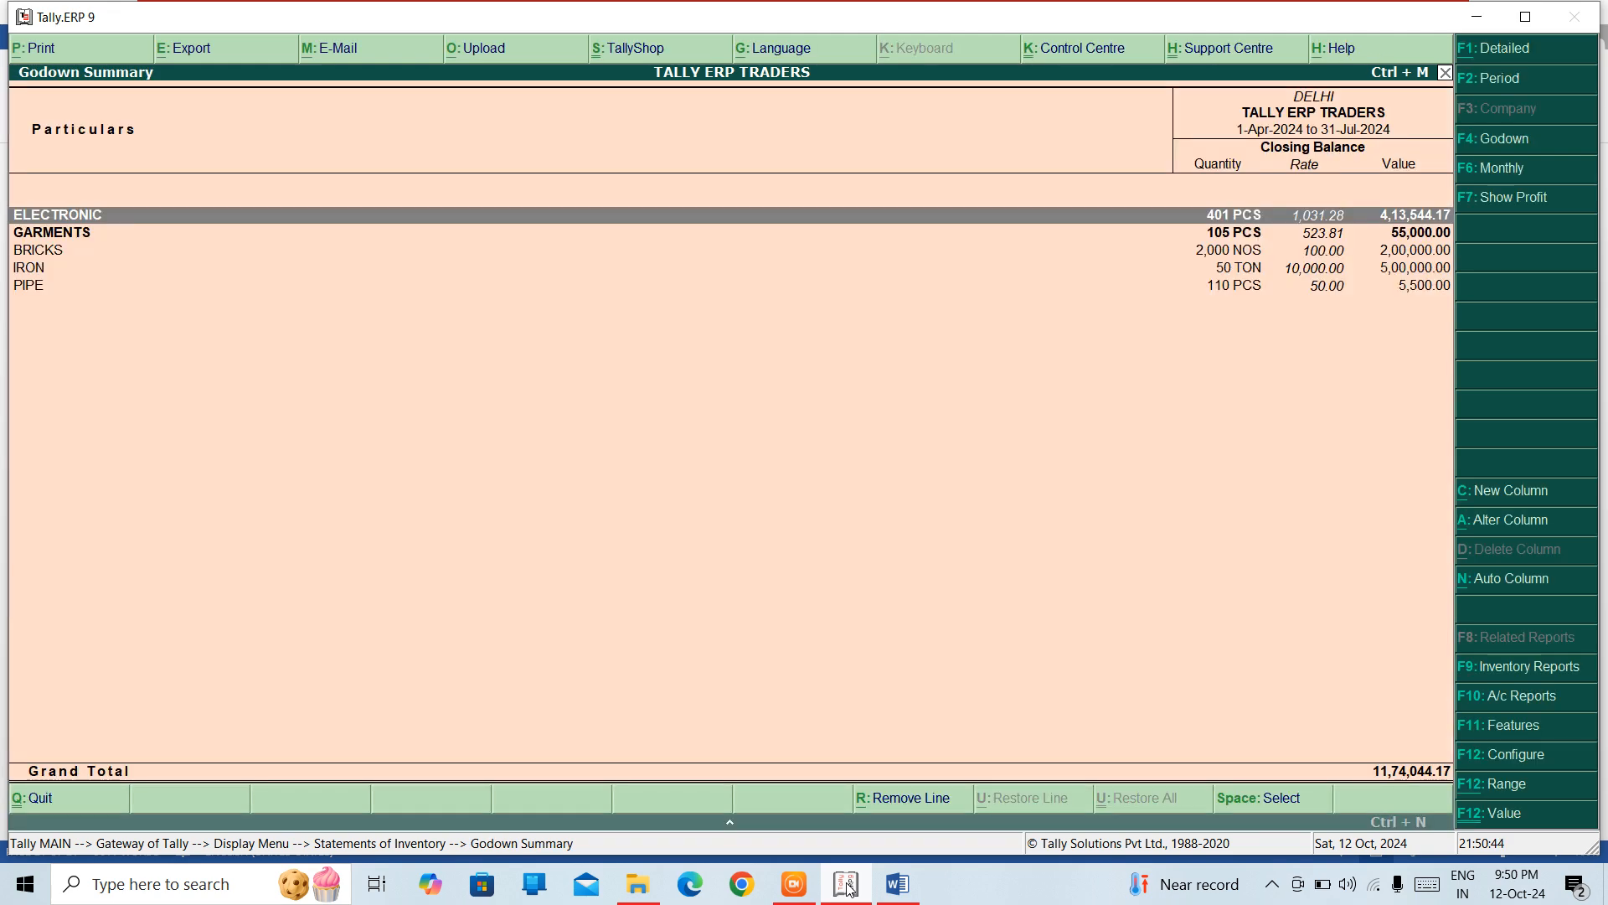
{"action": "key", "text": "alt+f1"}
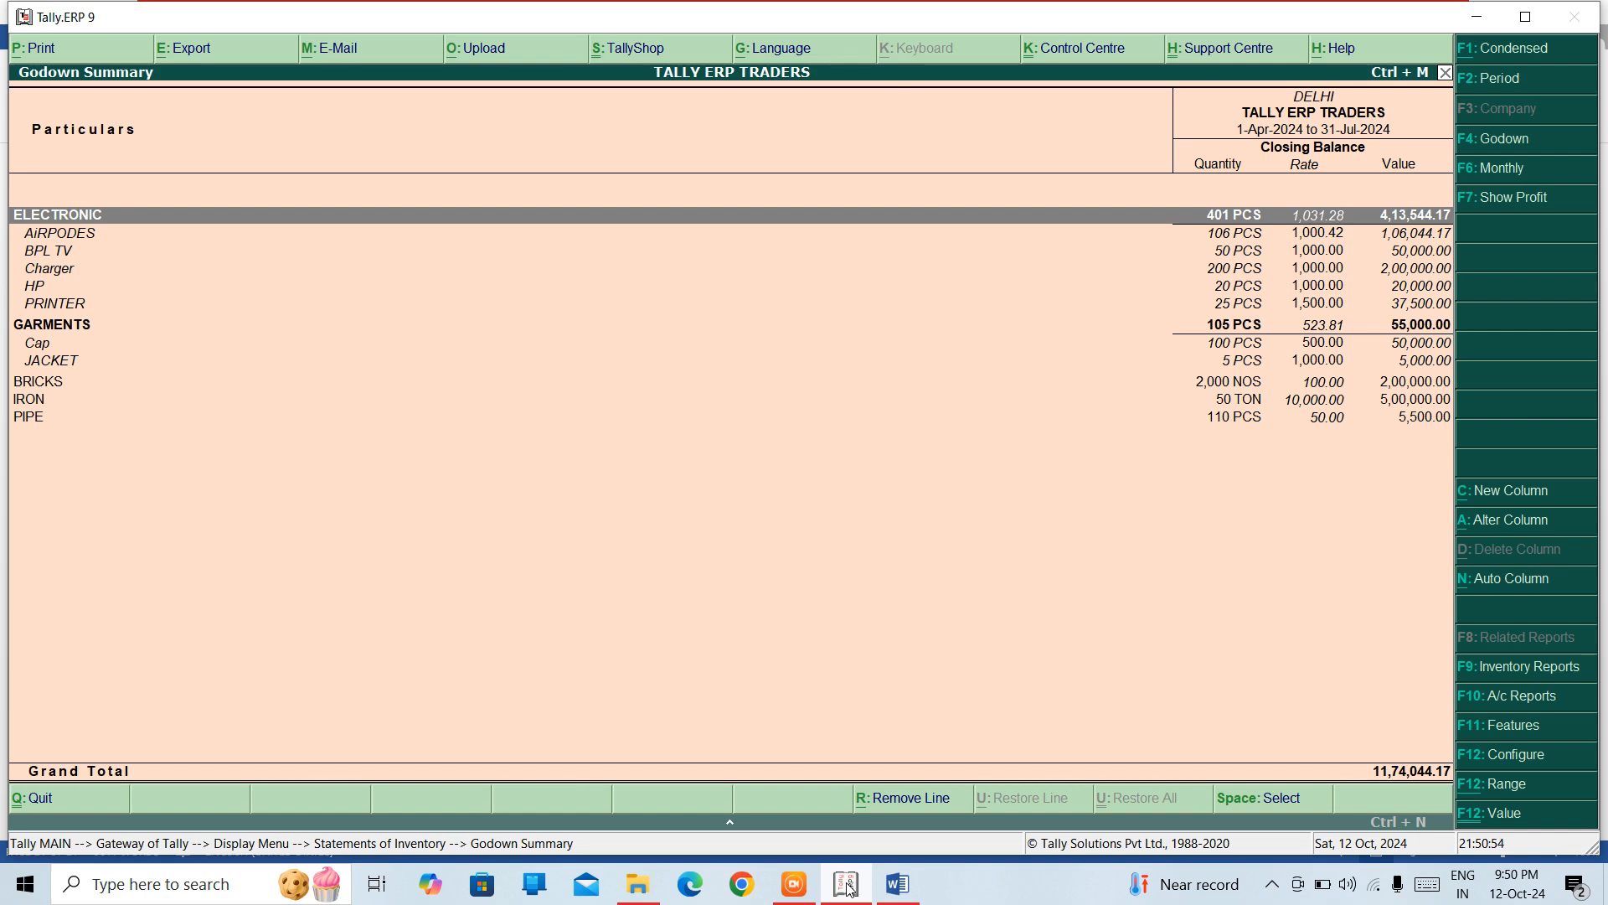
Step: Preview the printout of the DELHI Godown Summary, zoom in on it, and return to the Statements of Inventory
{"action": "key", "text": "alt+p"}
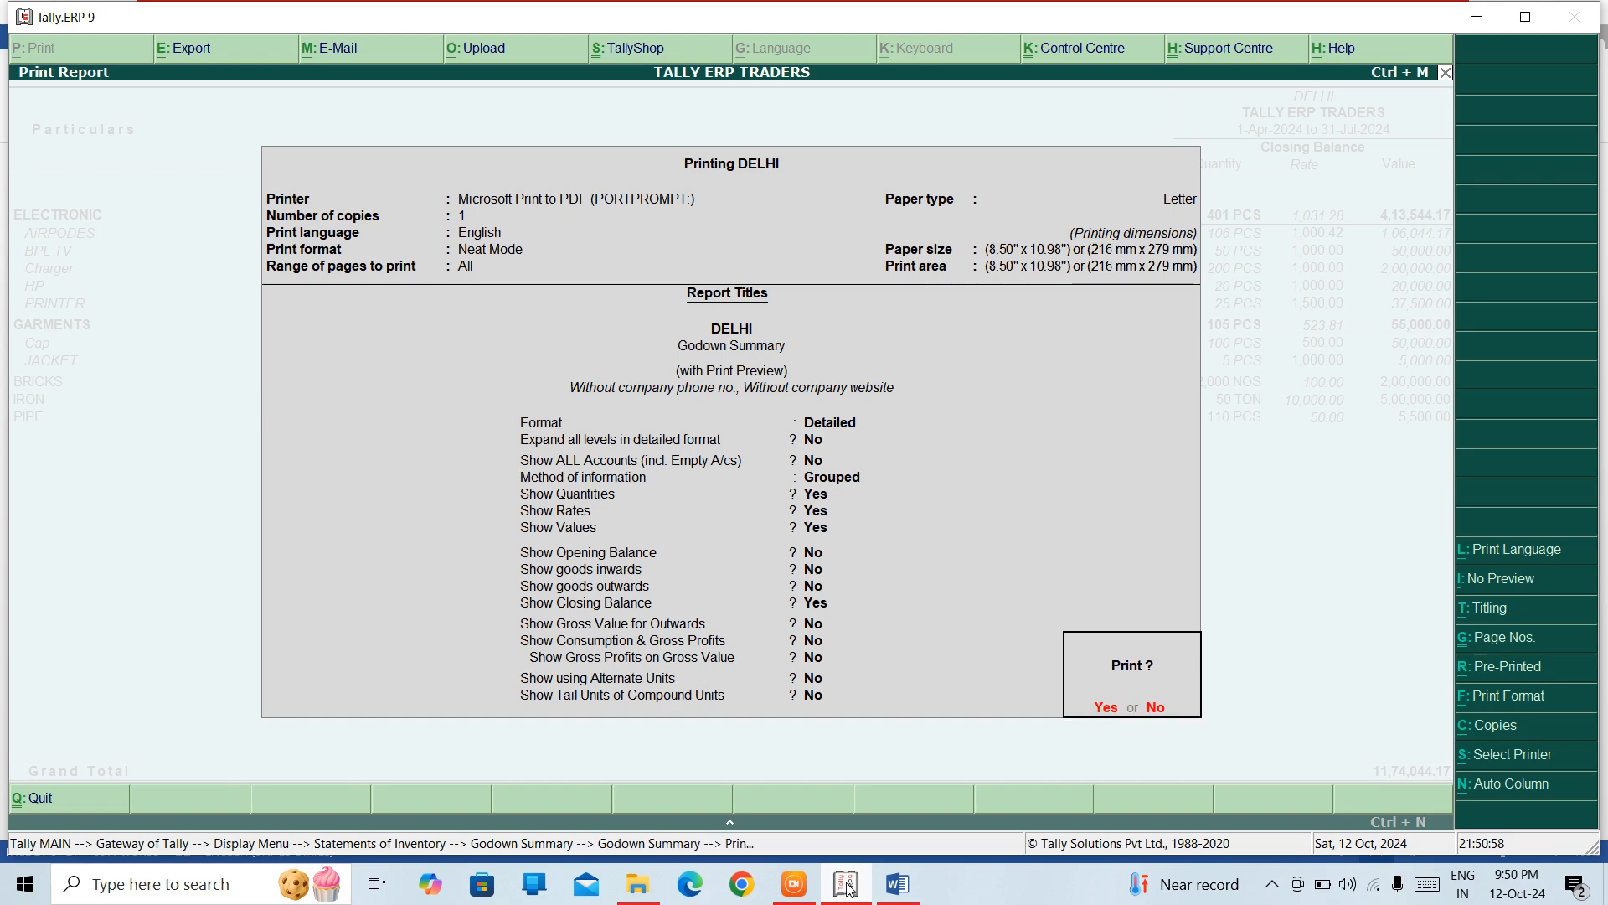
{"action": "key", "text": "Return"}
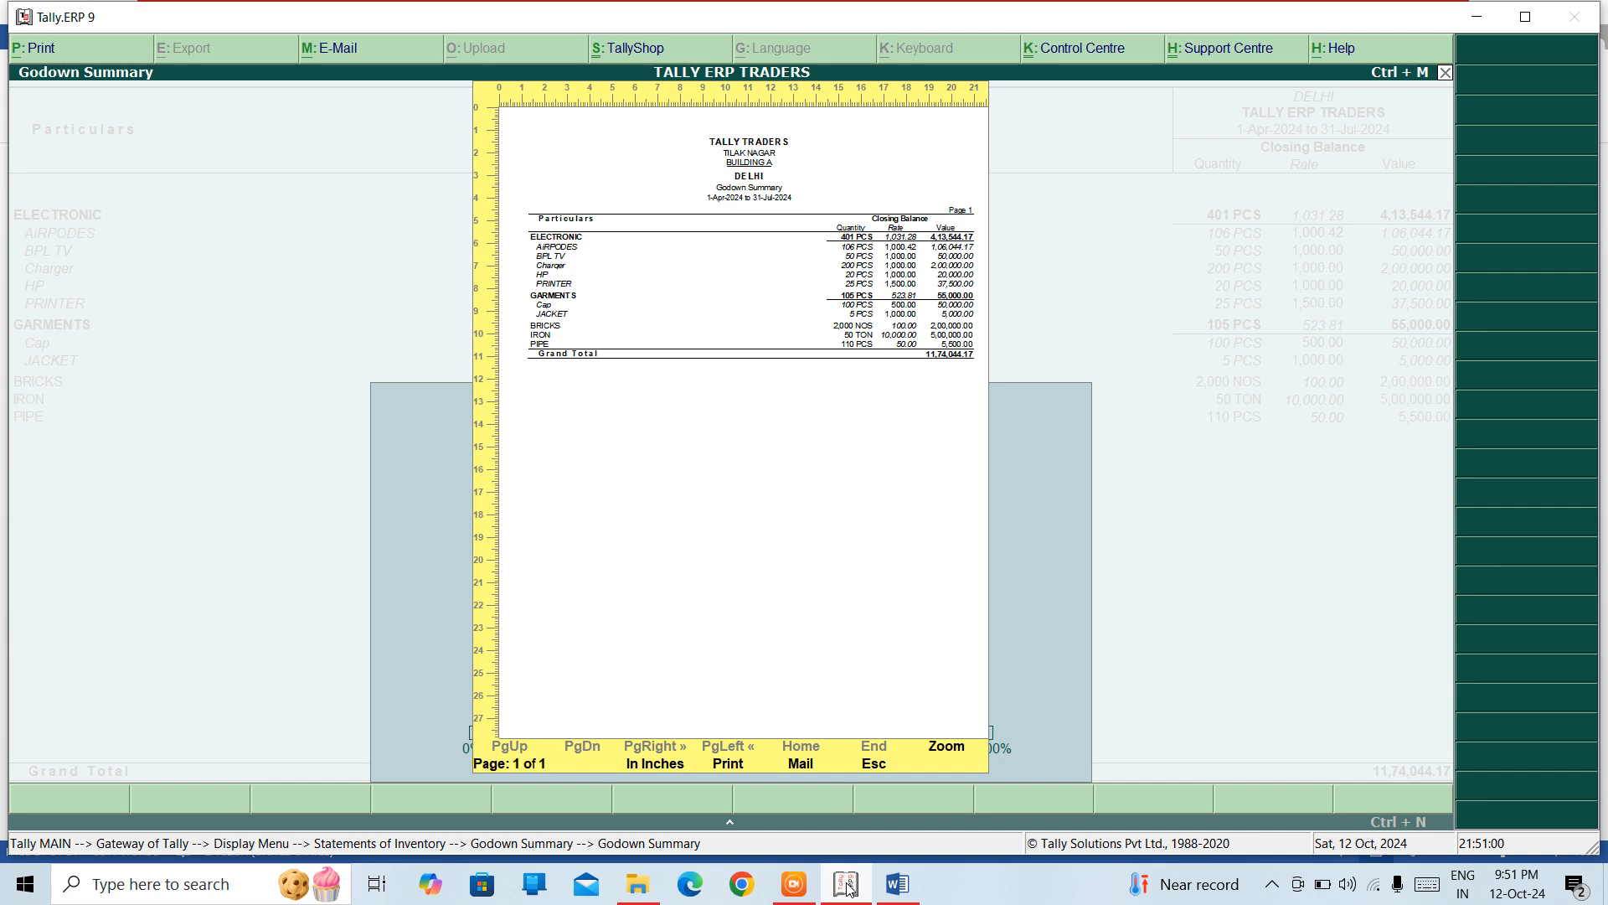
{"action": "key", "text": "Return"}
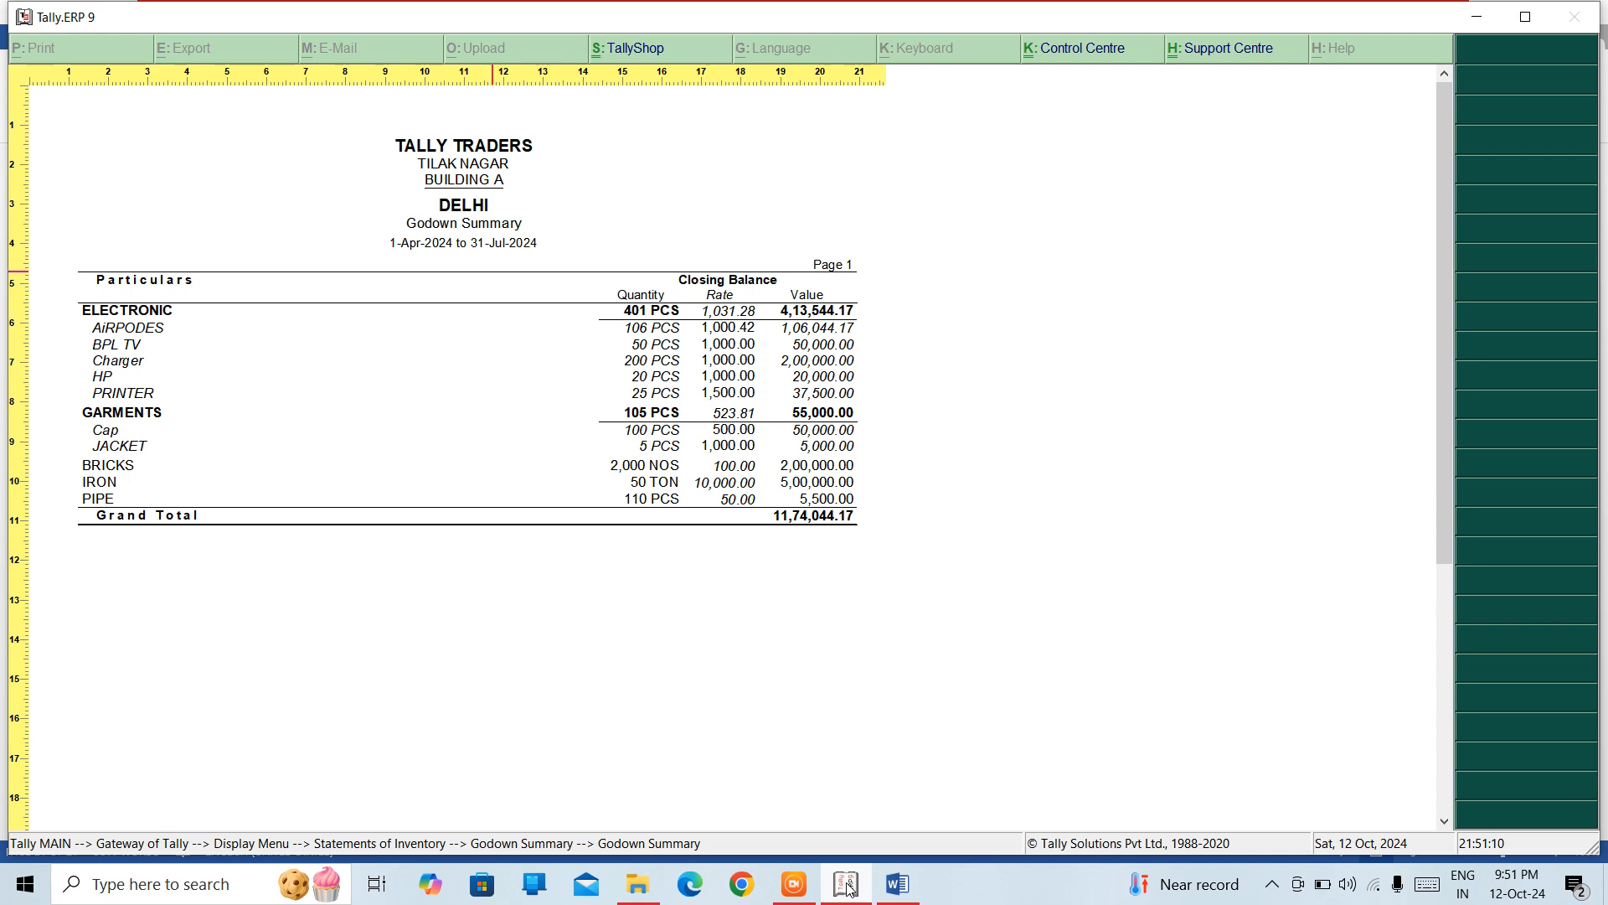
{"action": "key", "text": "Escape"}
{"action": "key", "text": "Escape"}
{"action": "key", "text": "Escape"}
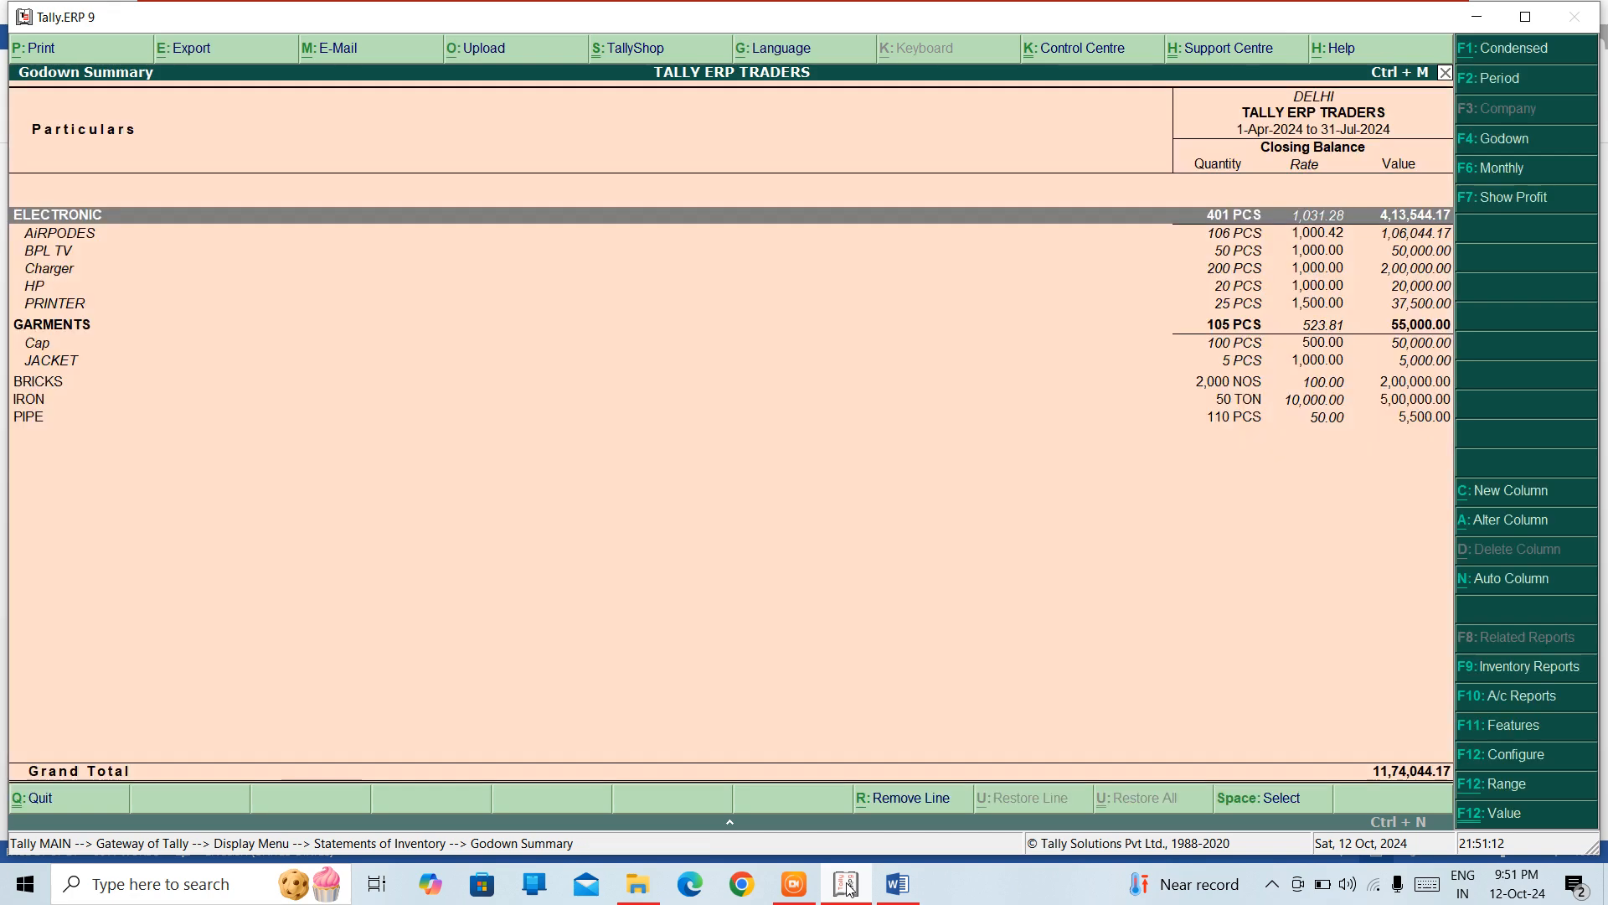
{"action": "key", "text": "Escape"}
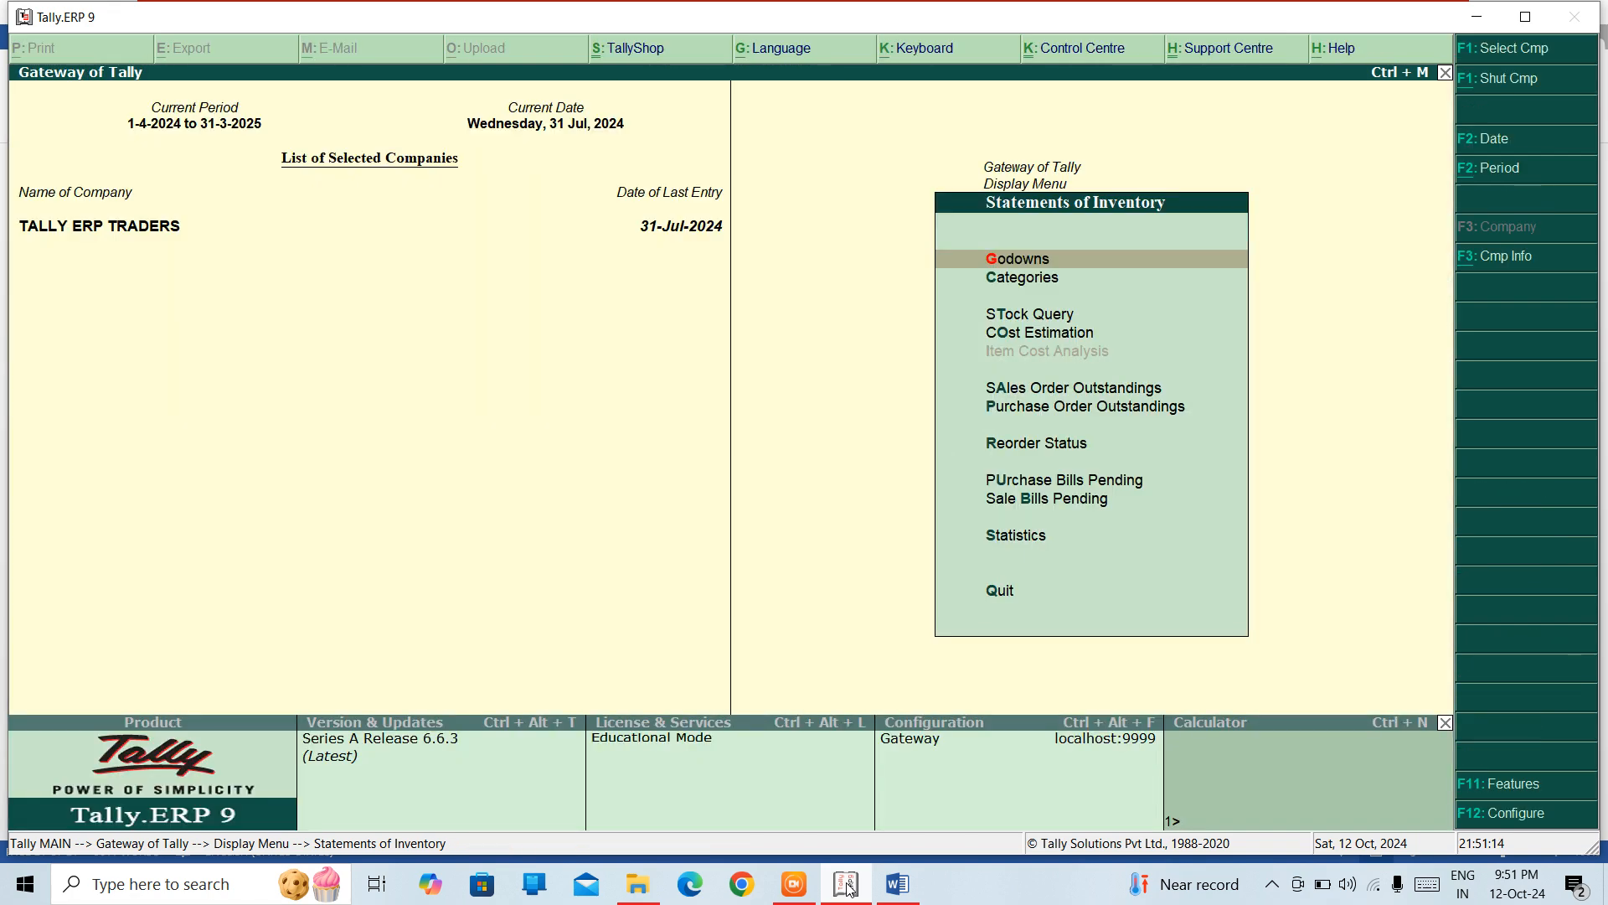
Step: Open the Stock Category Summary for MEN WEAR and show it in detailed form
{"action": "key", "text": "Down"}
{"action": "key", "text": "Return"}
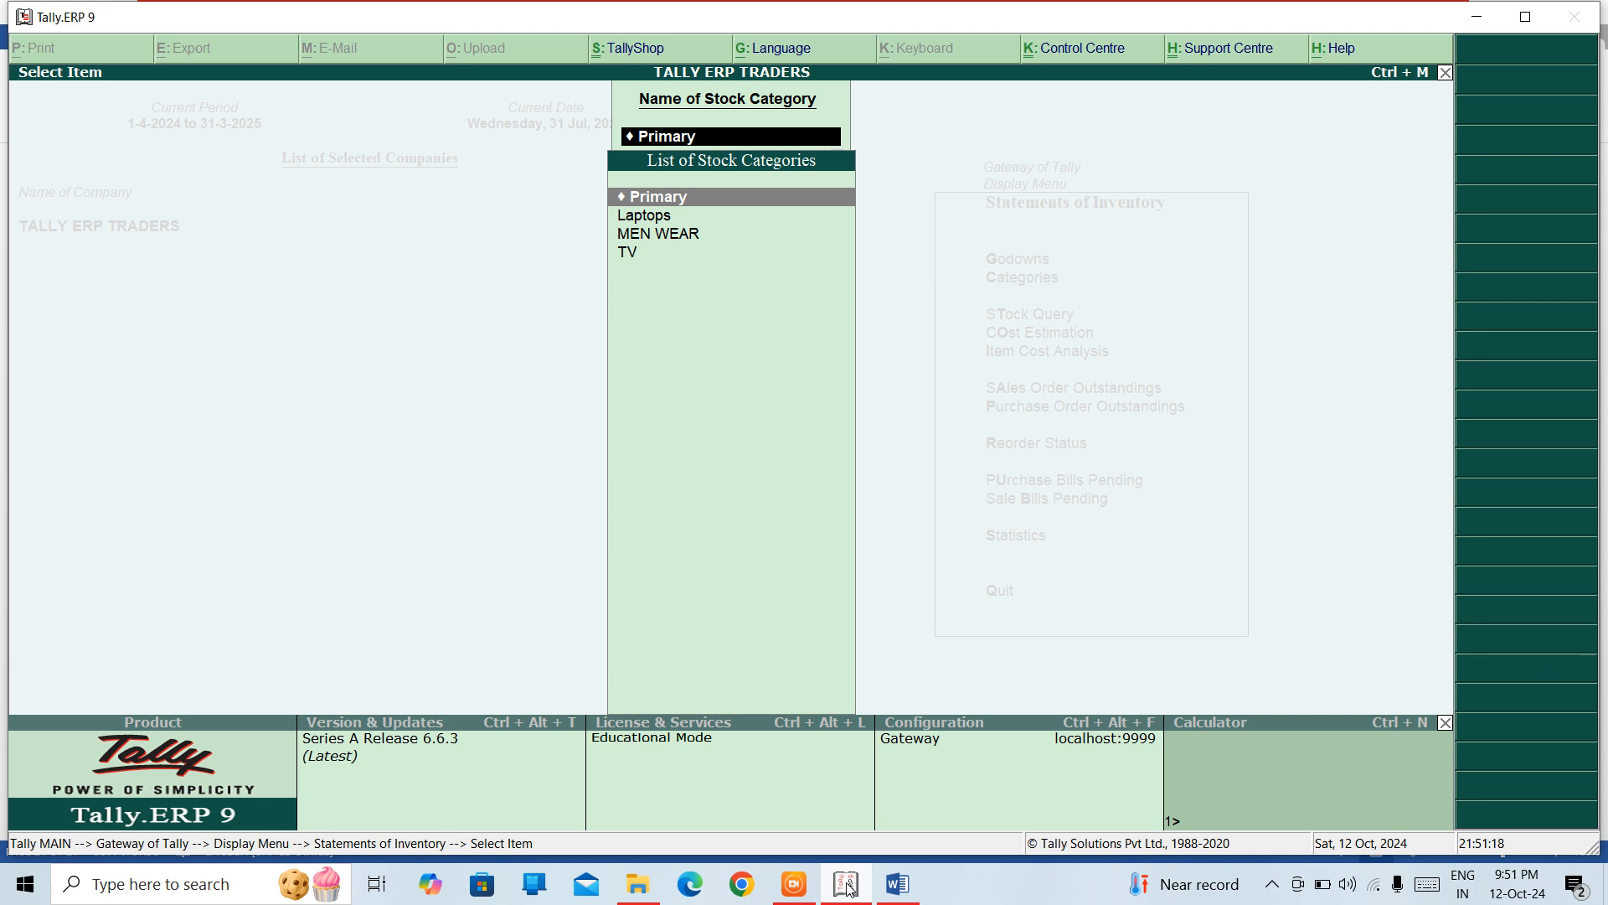
{"action": "key", "text": "Down"}
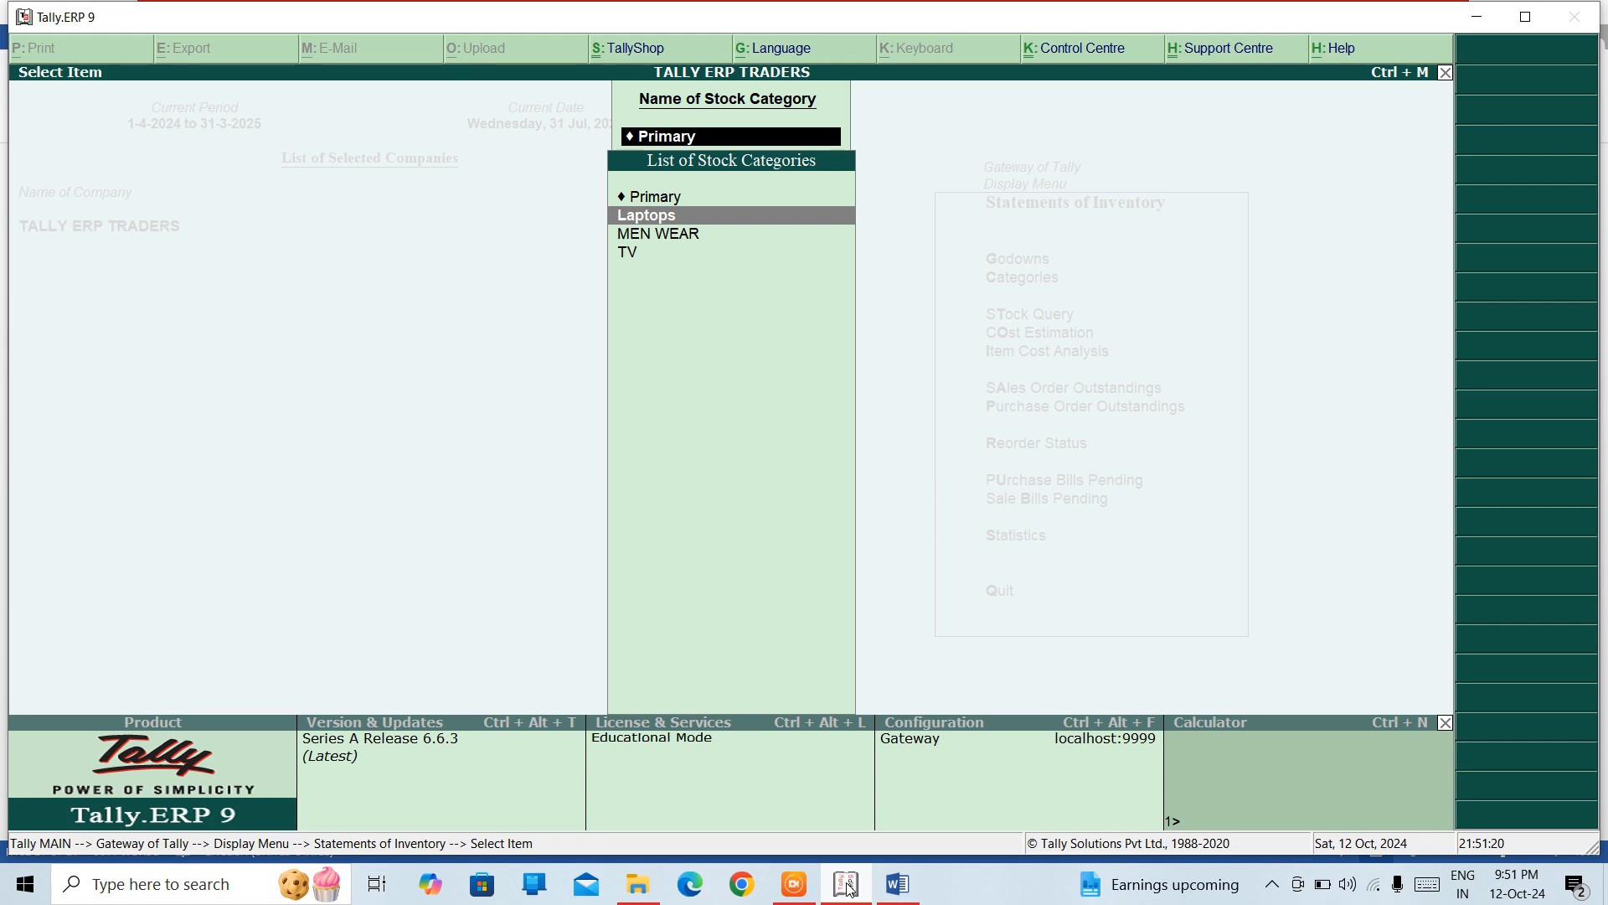
{"action": "key", "text": "Down"}
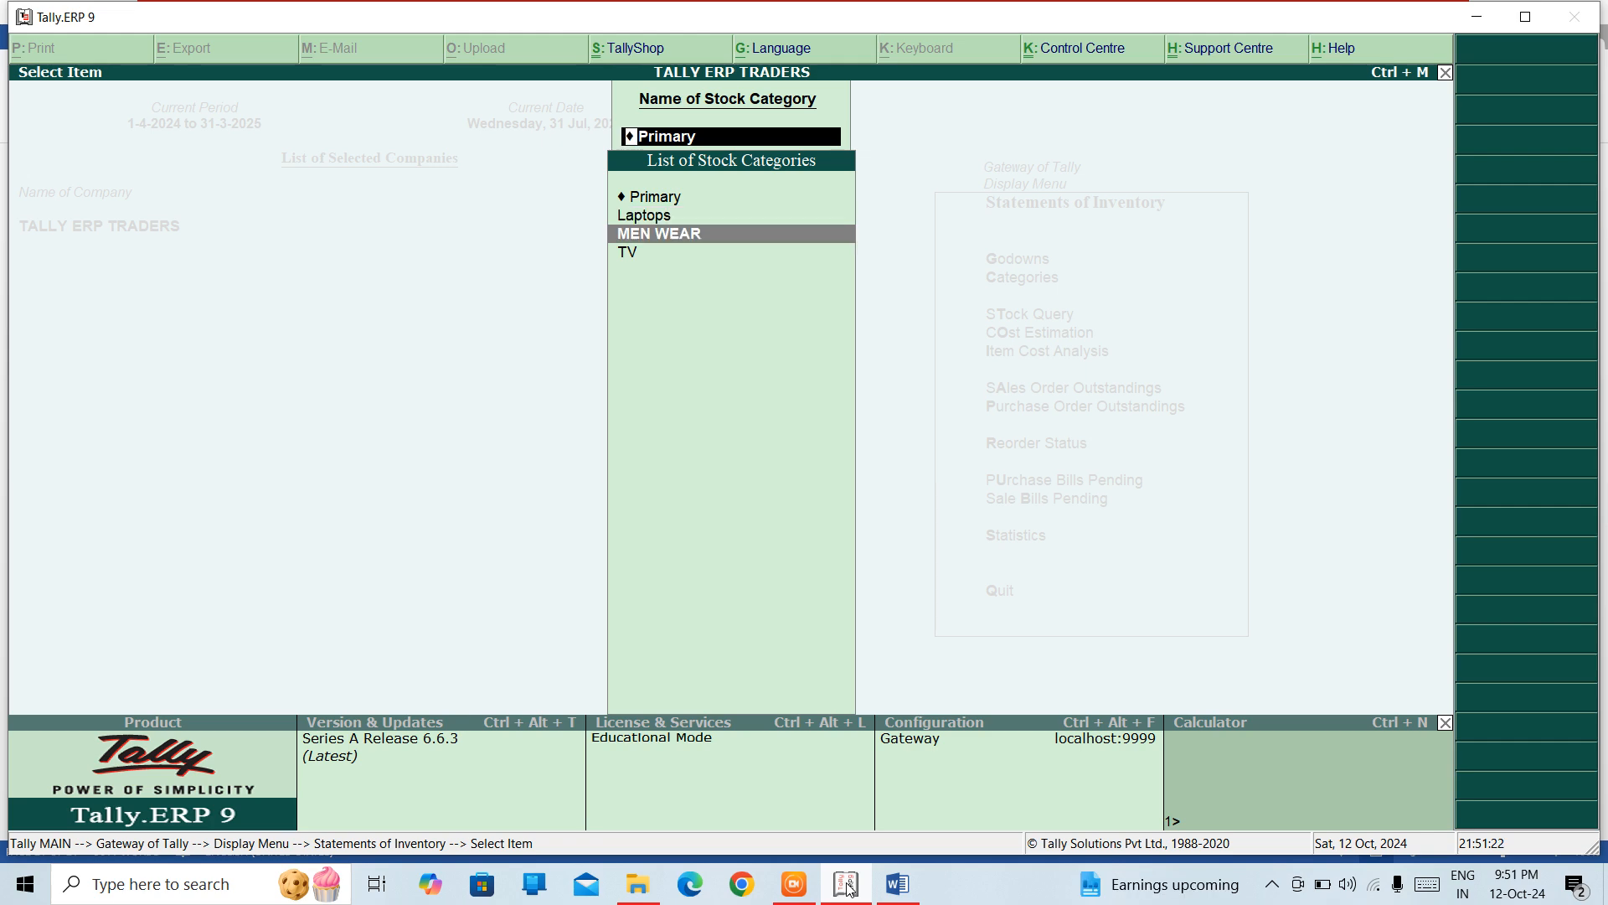
{"action": "key", "text": "Up"}
{"action": "key", "text": "Down"}
{"action": "key", "text": "Down"}
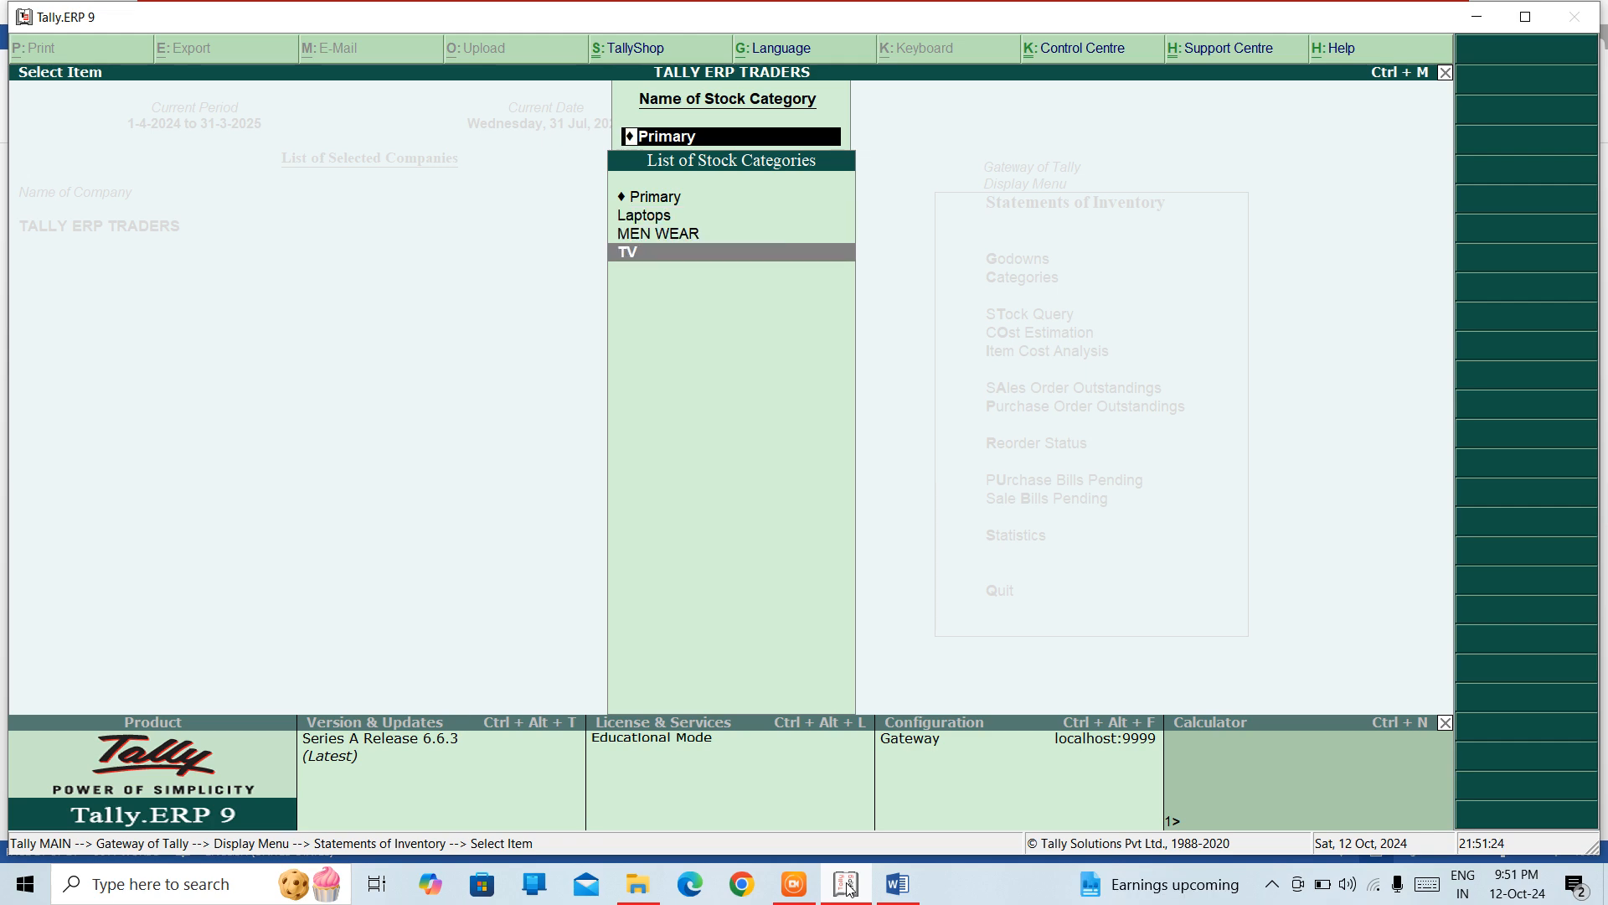
{"action": "key", "text": "Up"}
{"action": "key", "text": "Return"}
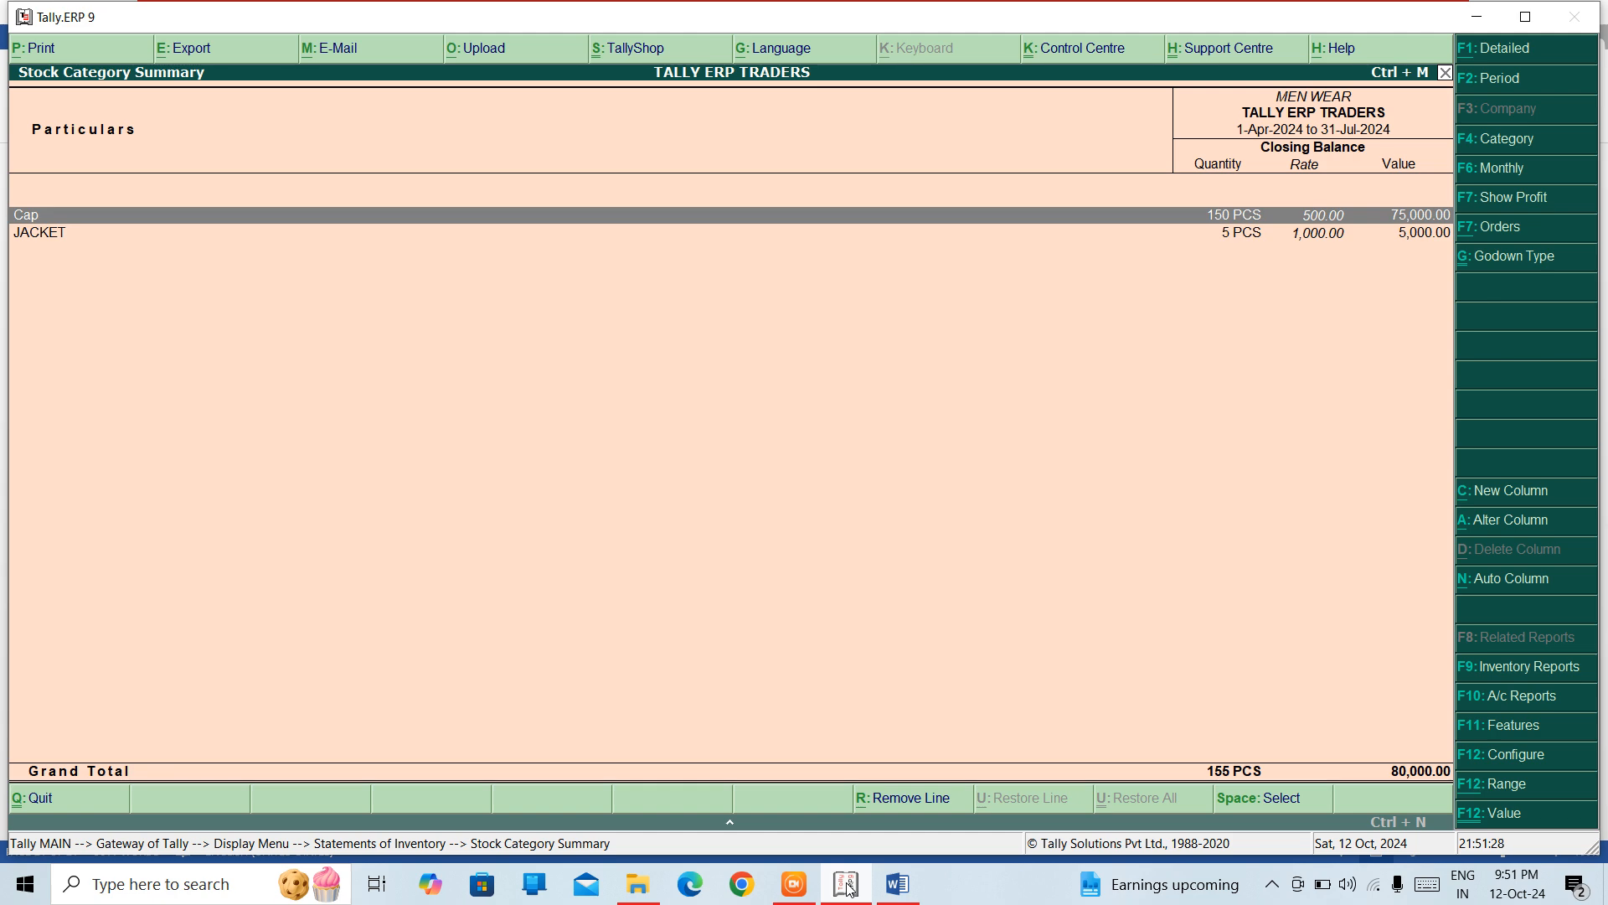
{"action": "key", "text": "alt+F1"}
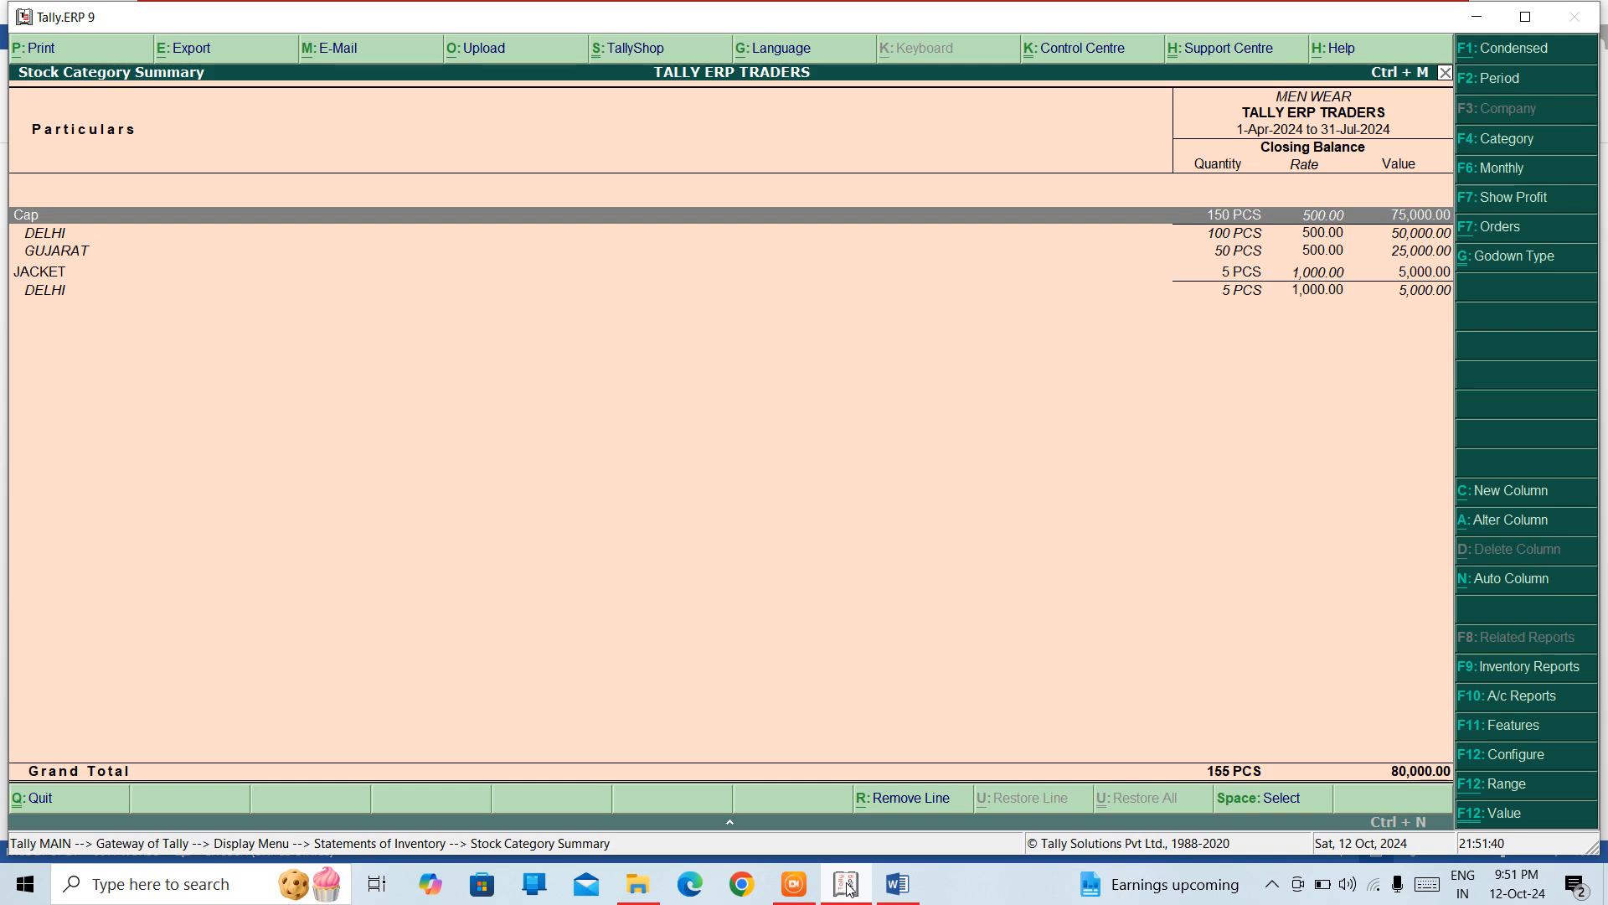
{"action": "key", "text": "alt+p"}
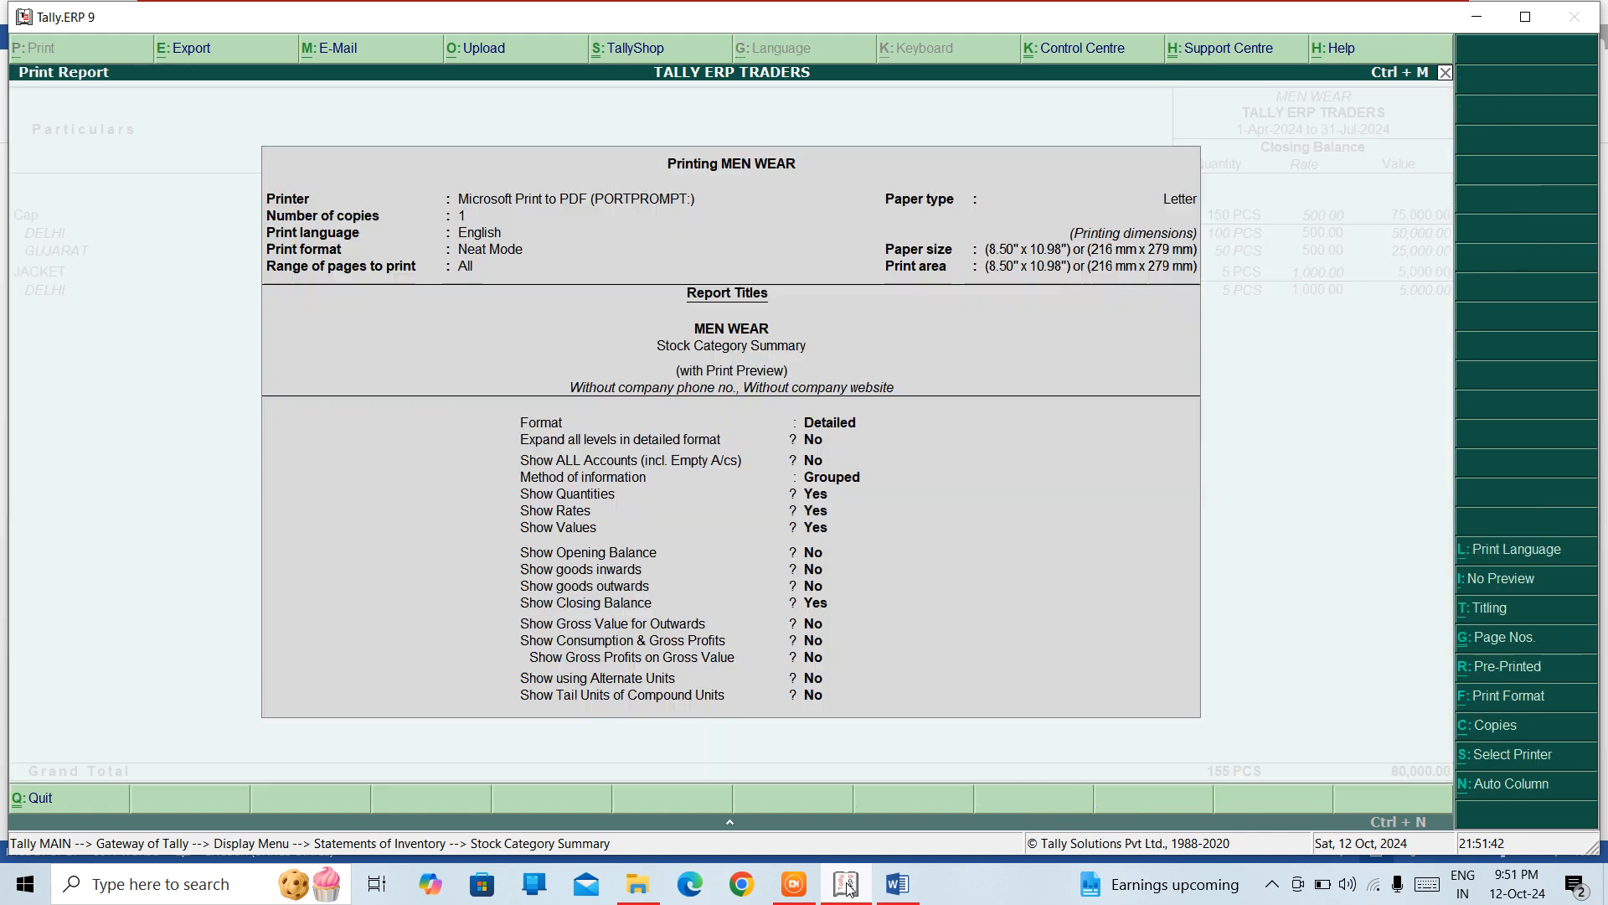
{"action": "key", "text": "Escape"}
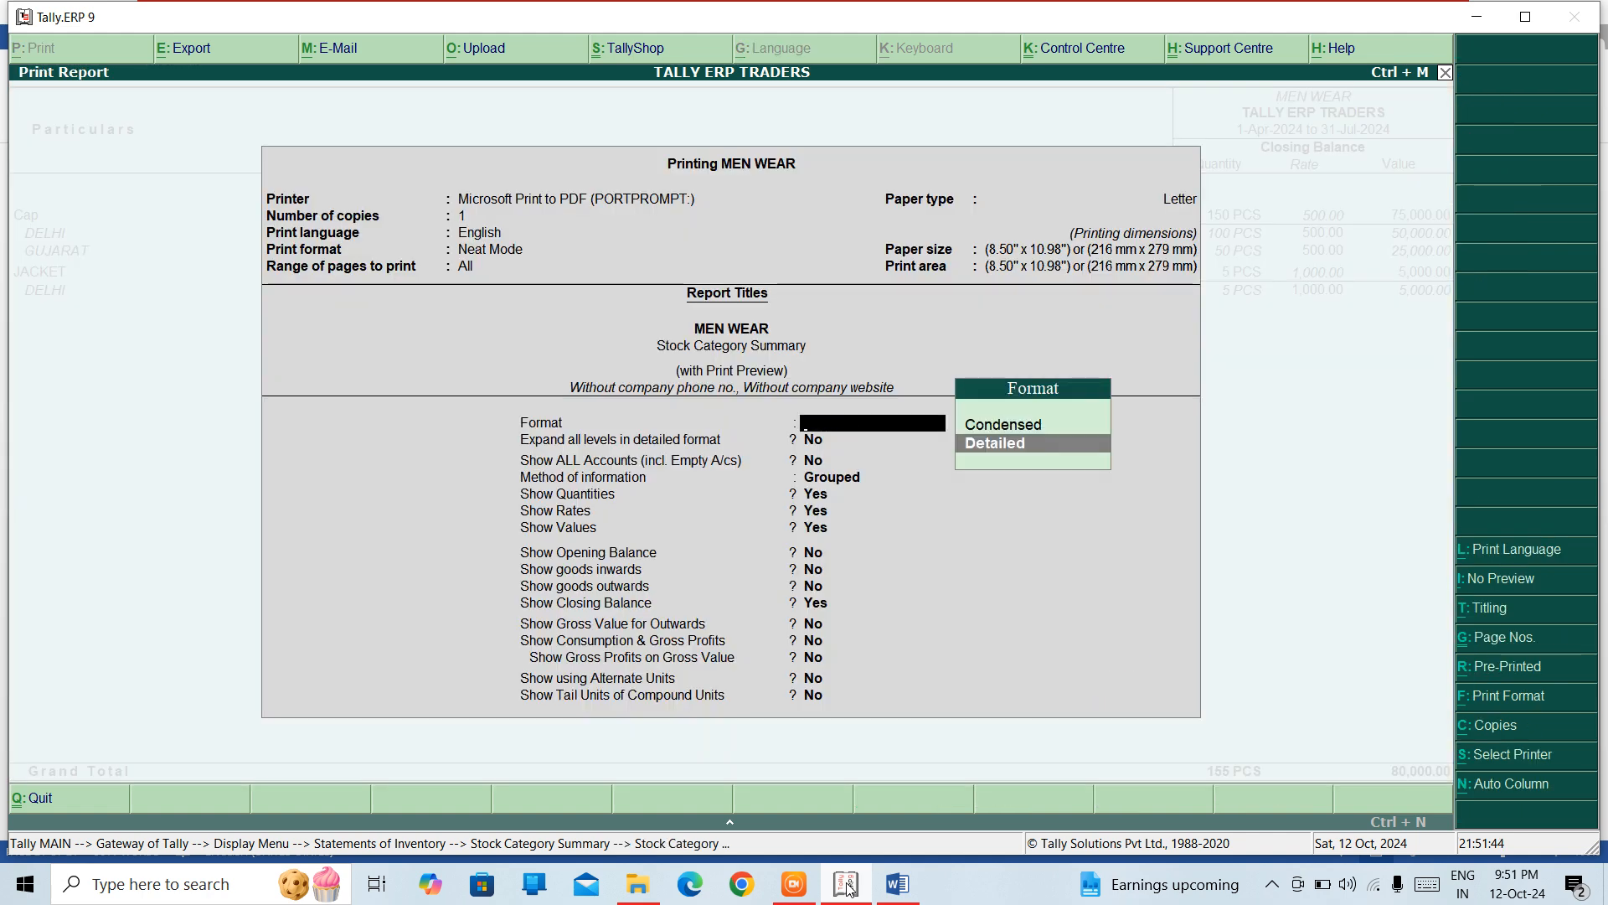
{"action": "key", "text": "Escape"}
Step: Close the MEN WEAR category summary and go back to the Gateway of Tally
{"action": "key", "text": "Escape"}
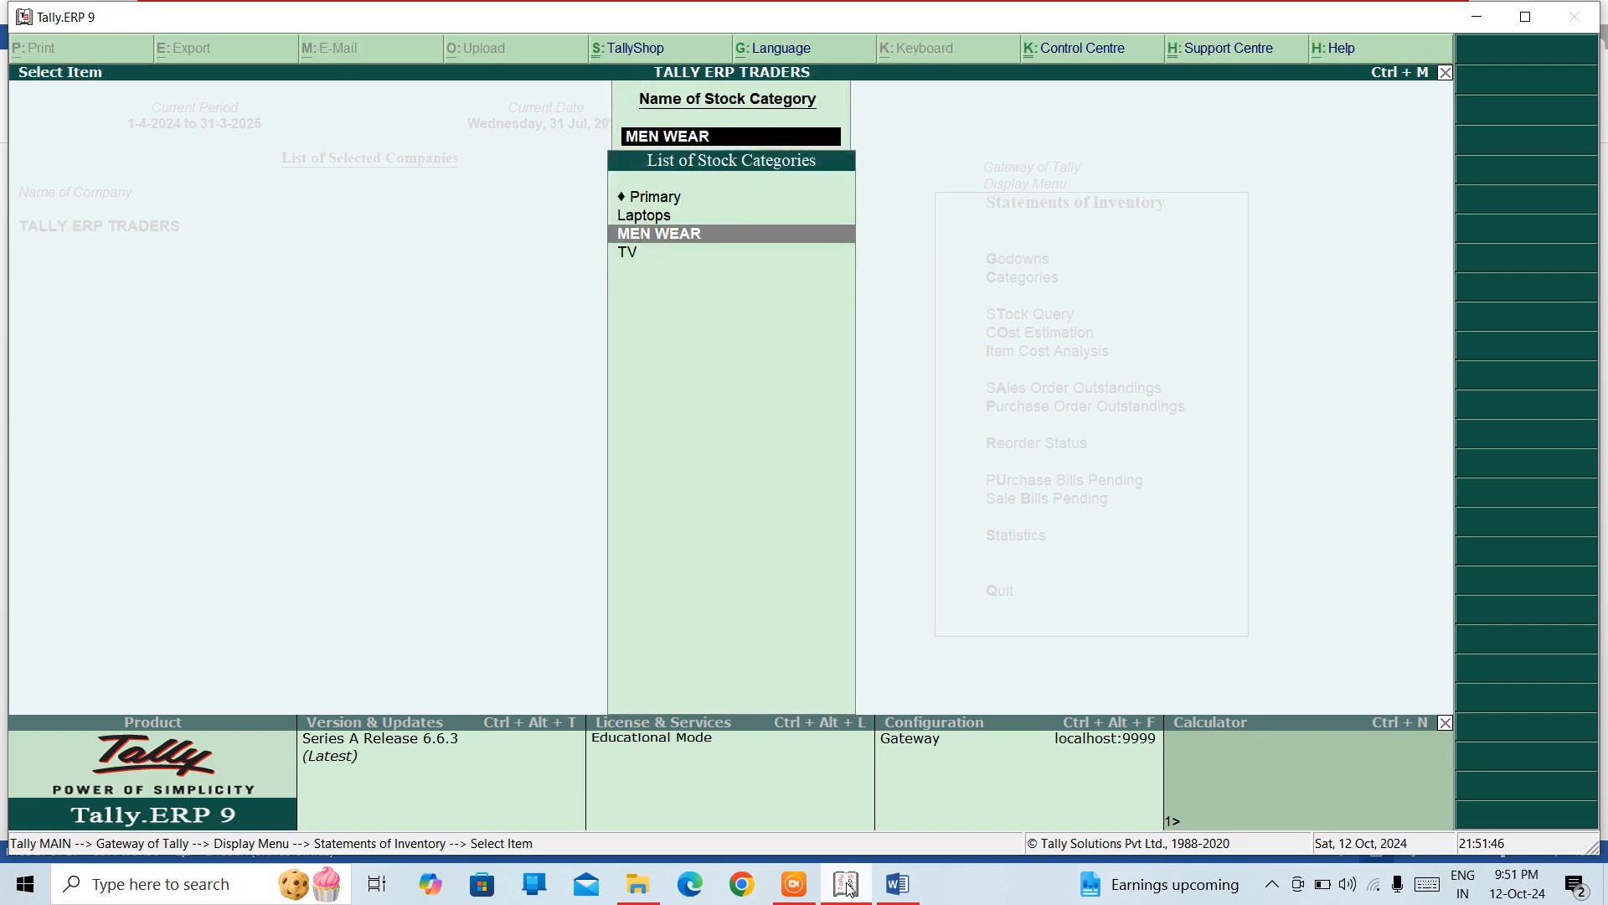
{"action": "key", "text": "Escape"}
{"action": "key", "text": "Escape"}
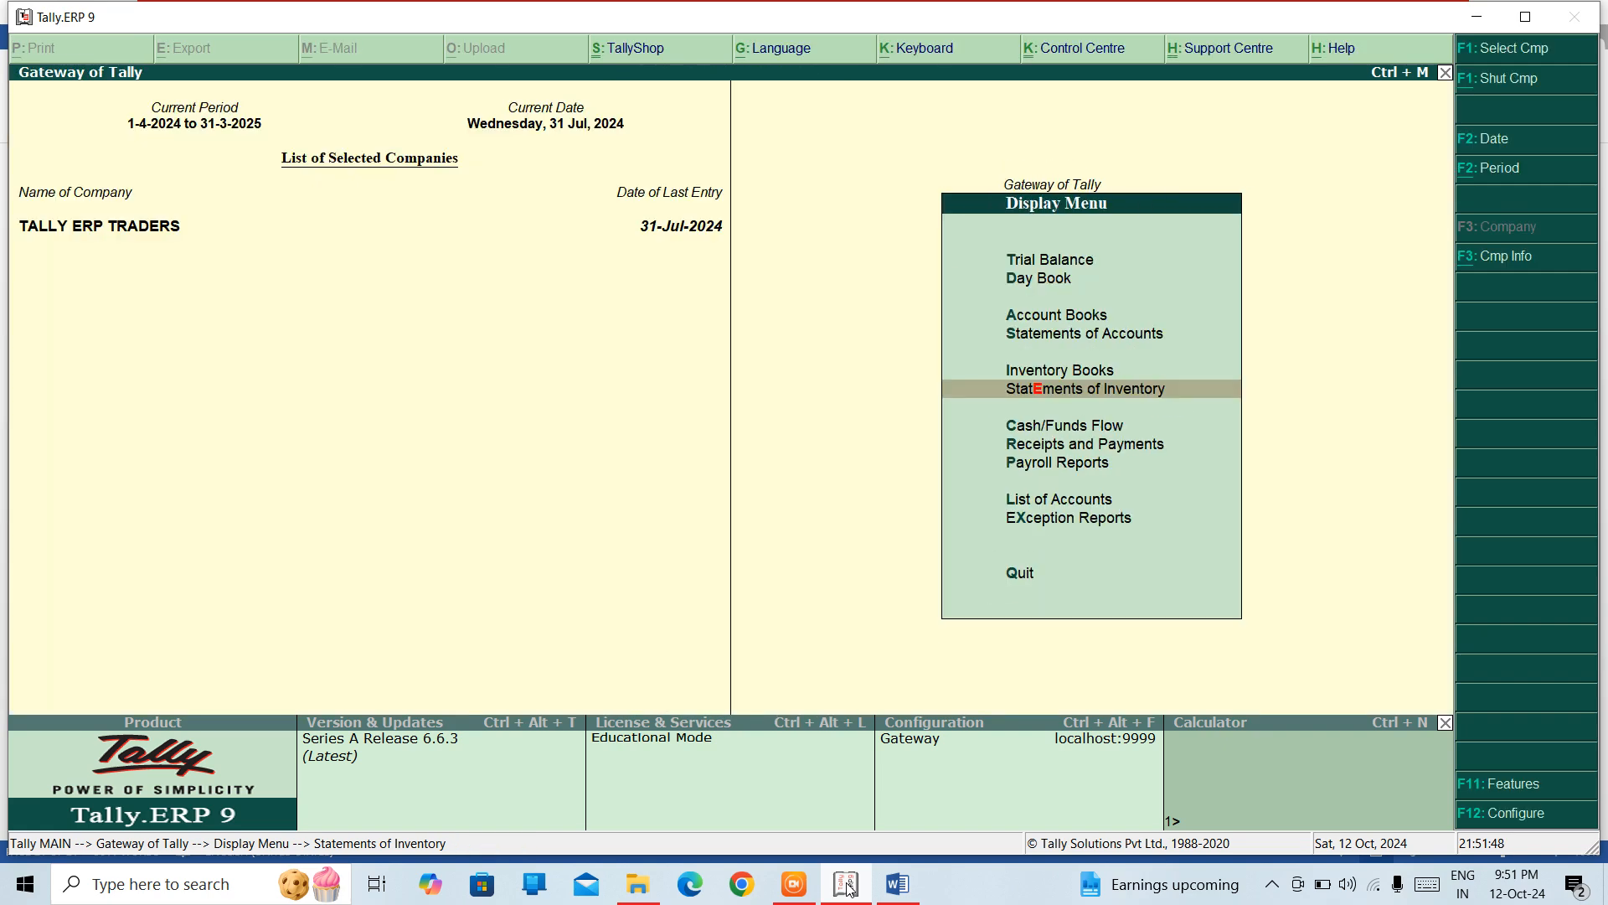
{"action": "key", "text": "Escape"}
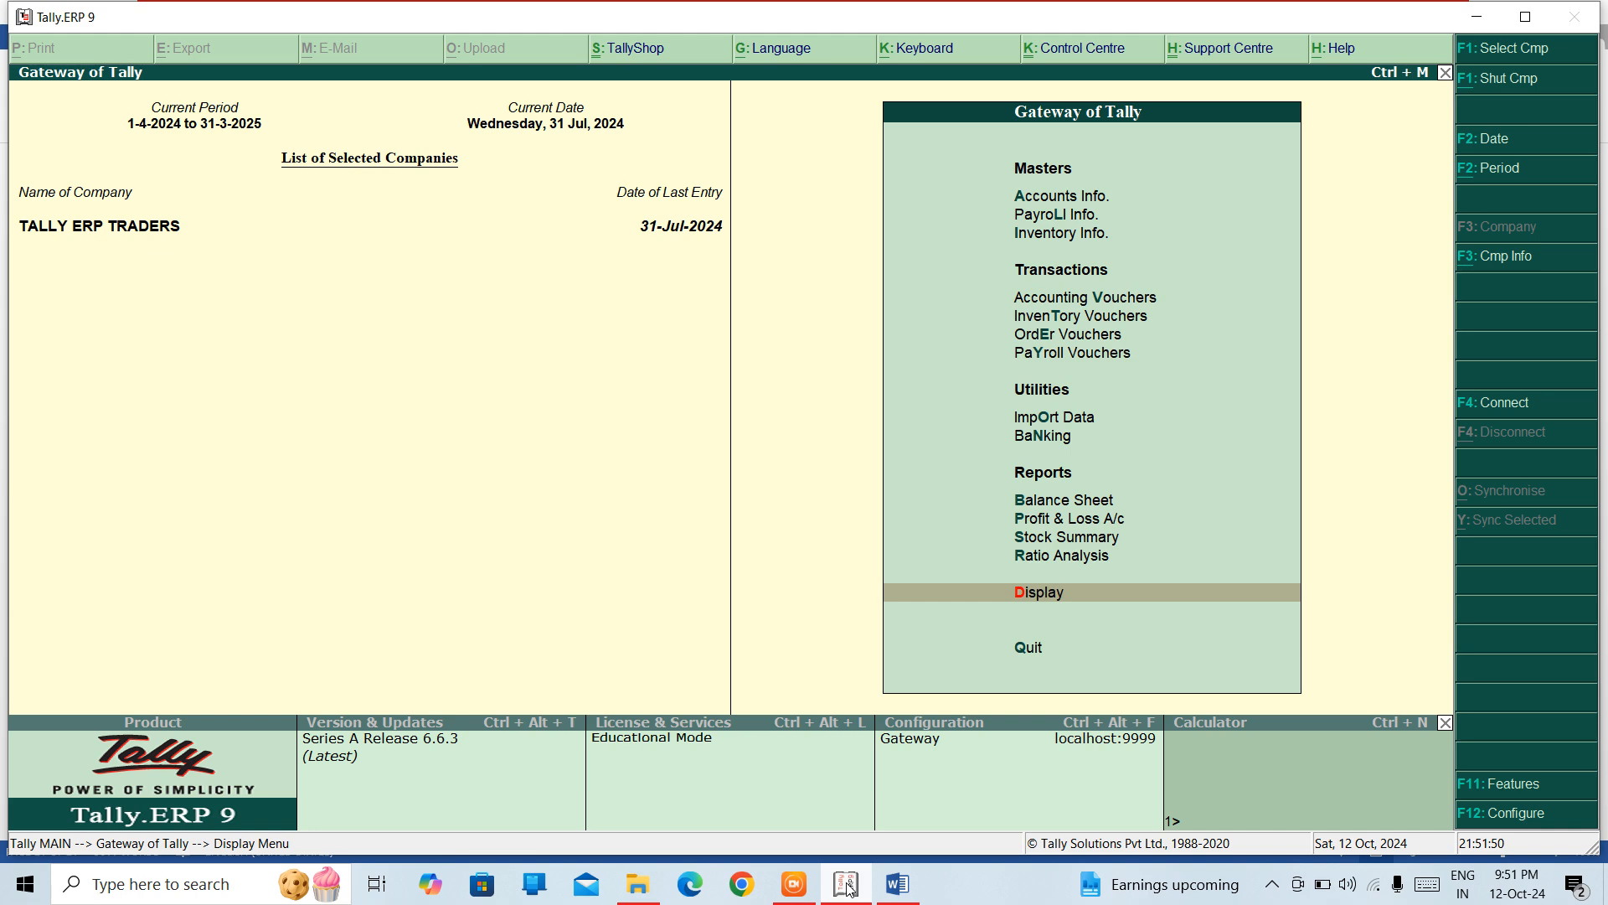
{"action": "key", "text": "Up"}
{"action": "key", "text": "Down"}
{"action": "key", "text": "Down"}
{"action": "key", "text": "Down"}
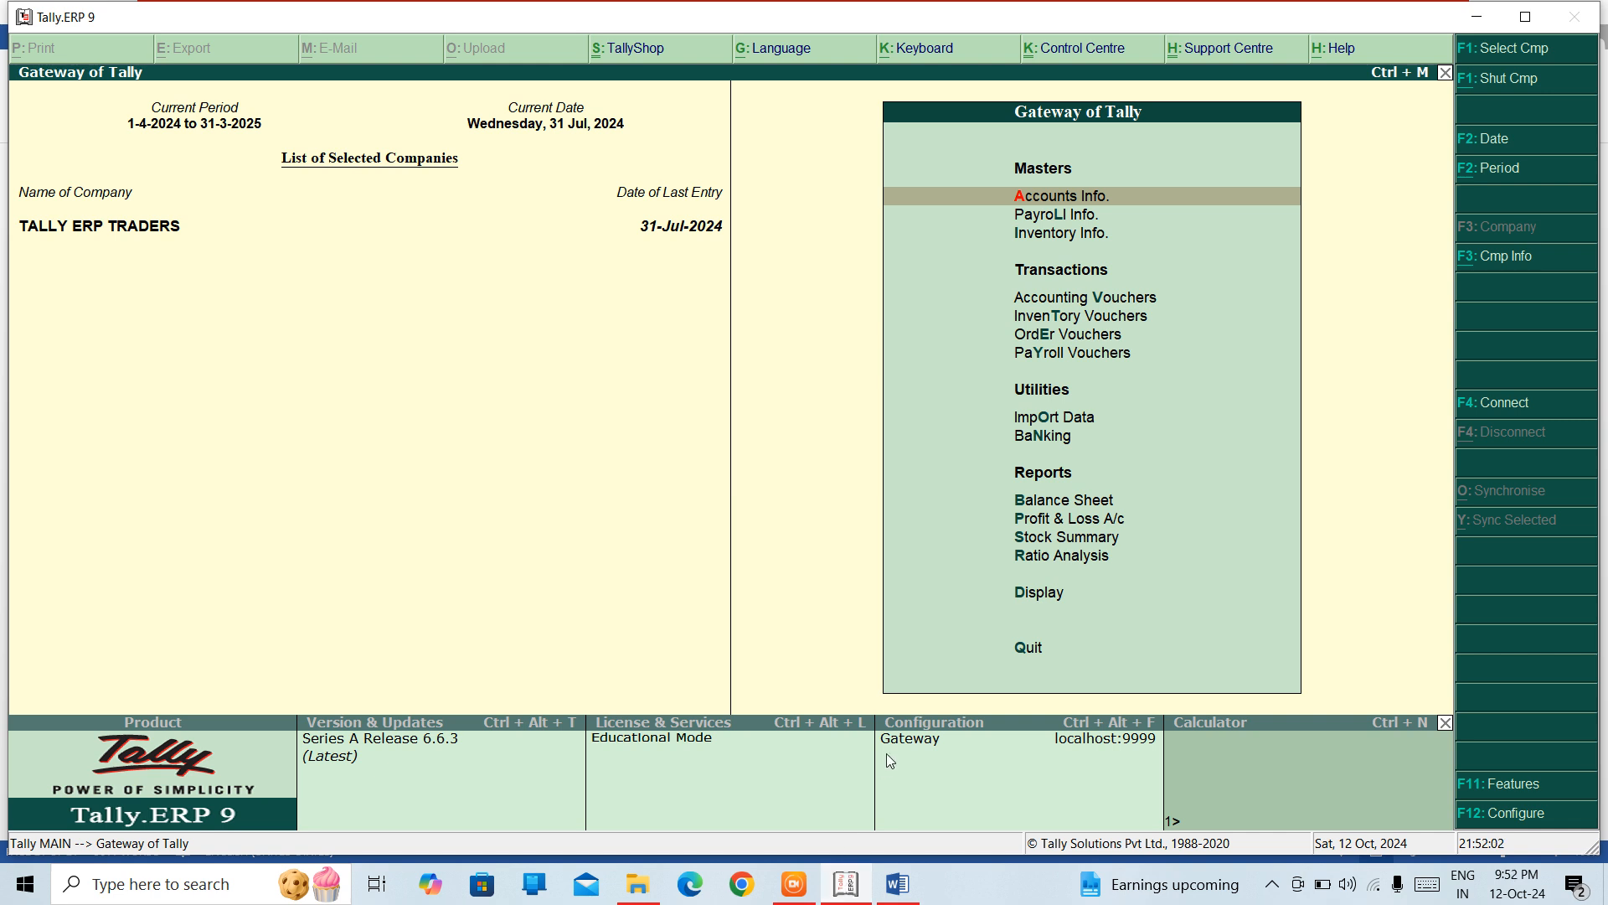
Step: Switch to the TALLY ERP 9 NOTES document in Word and examine the Stock Query definition at its end
{"action": "left_click", "coordinate": [898, 884]}
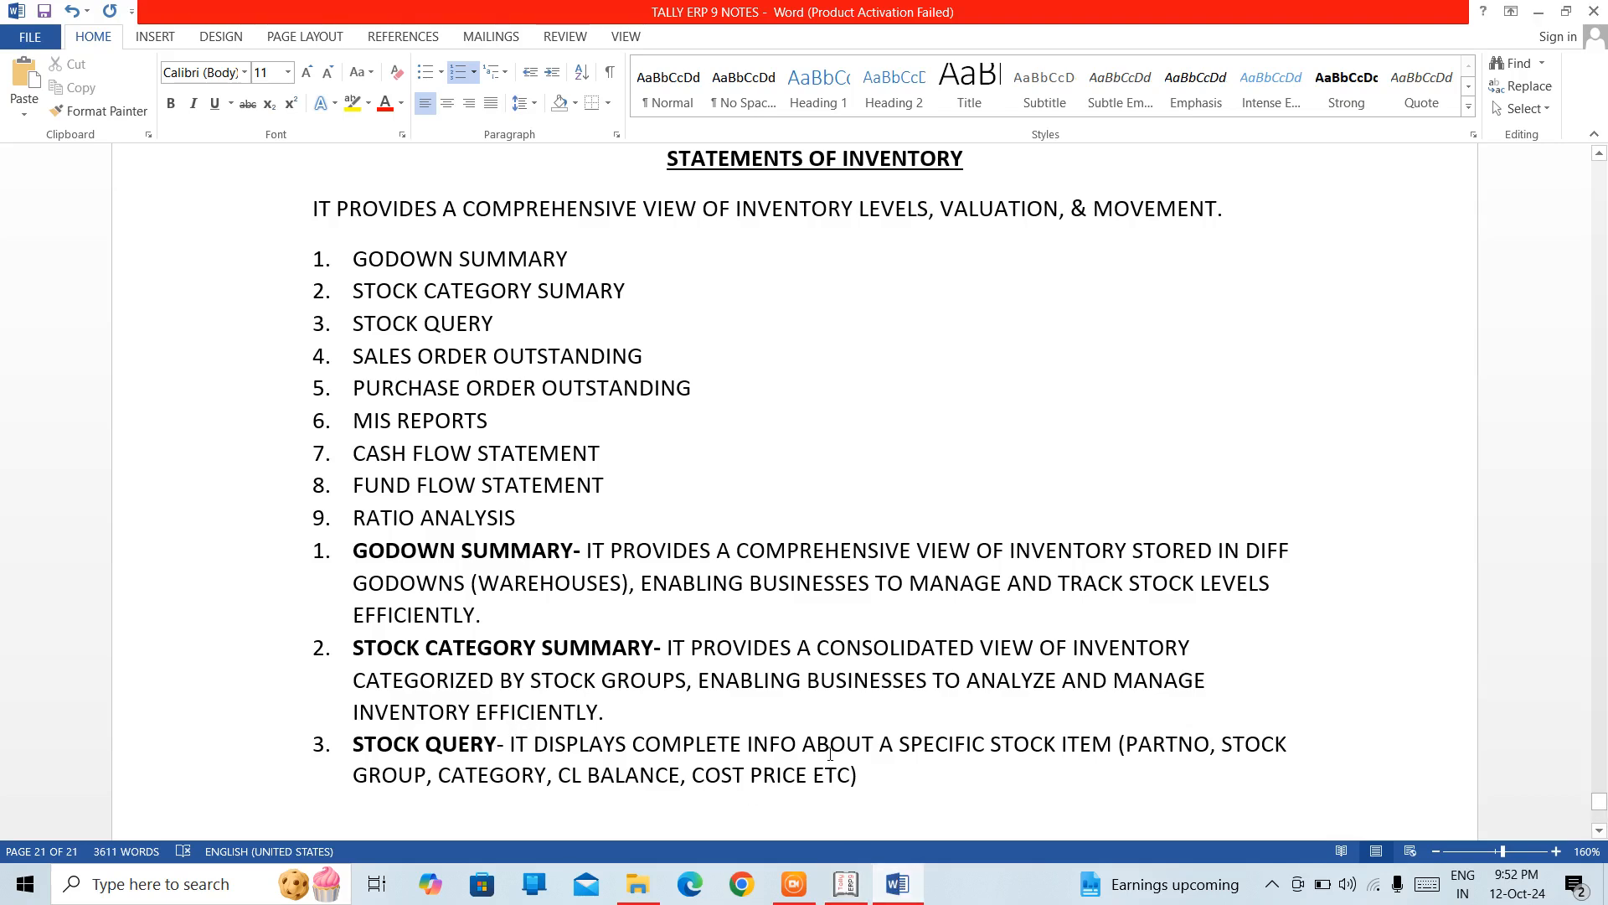
{"action": "key", "text": "End"}
{"action": "key", "text": "Return"}
{"action": "key", "text": "Return"}
{"action": "key", "text": "Return"}
{"action": "key", "text": "Return"}
{"action": "key", "text": "Return"}
{"action": "key", "text": "Return"}
{"action": "key", "text": "Return"}
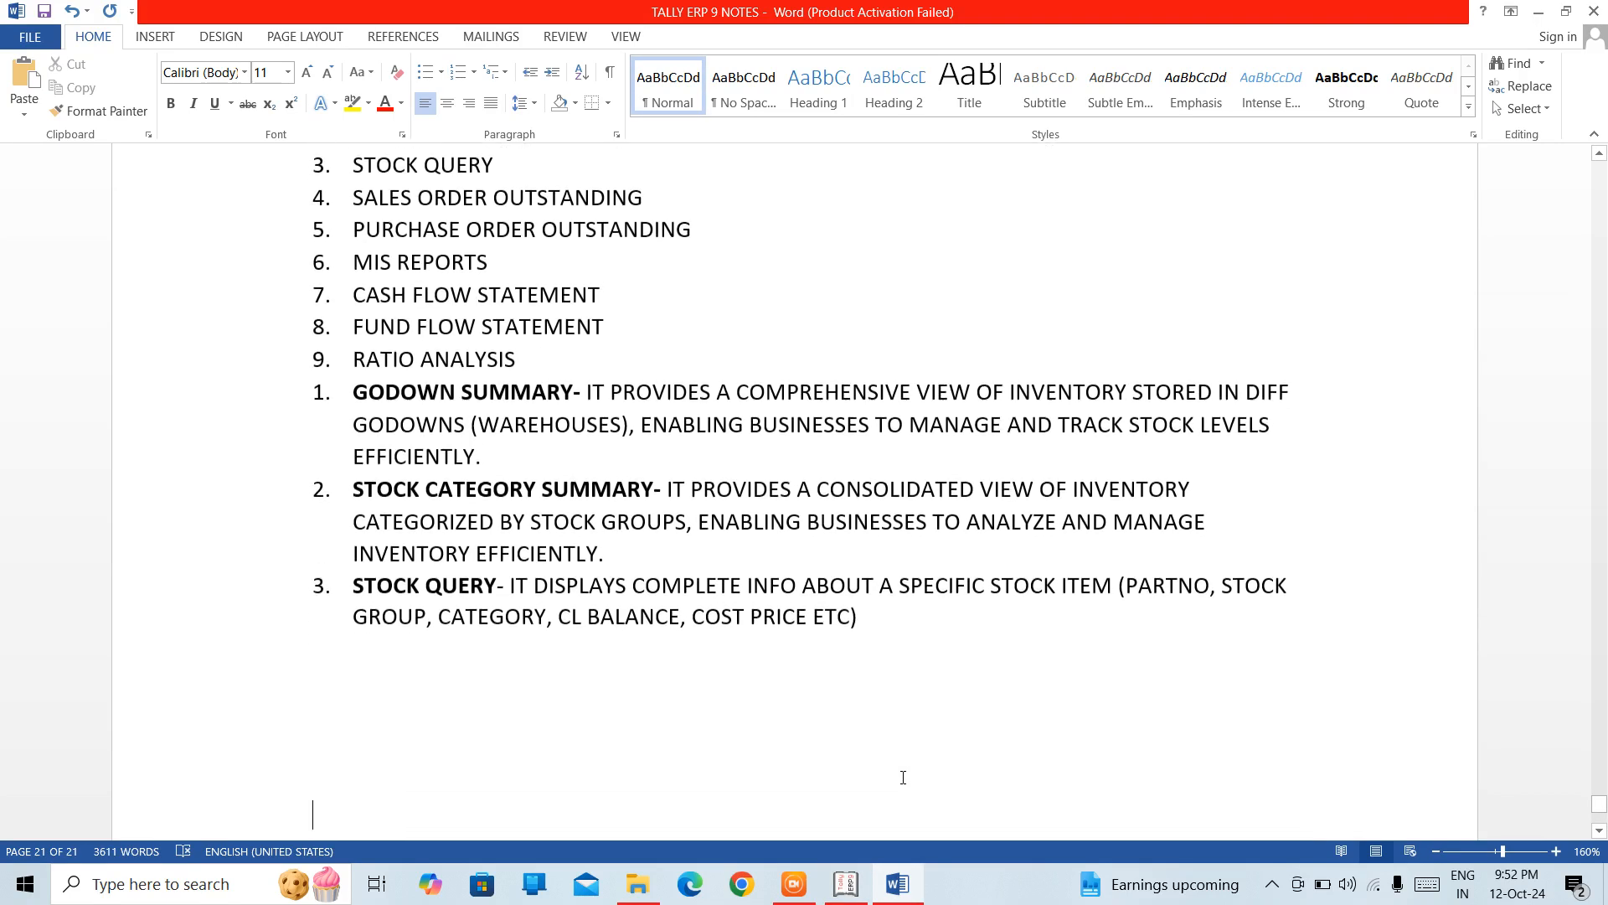
{"action": "key", "text": "BackSpace"}
{"action": "key", "text": "BackSpace"}
{"action": "key", "text": "BackSpace"}
{"action": "key", "text": "BackSpace"}
{"action": "key", "text": "BackSpace"}
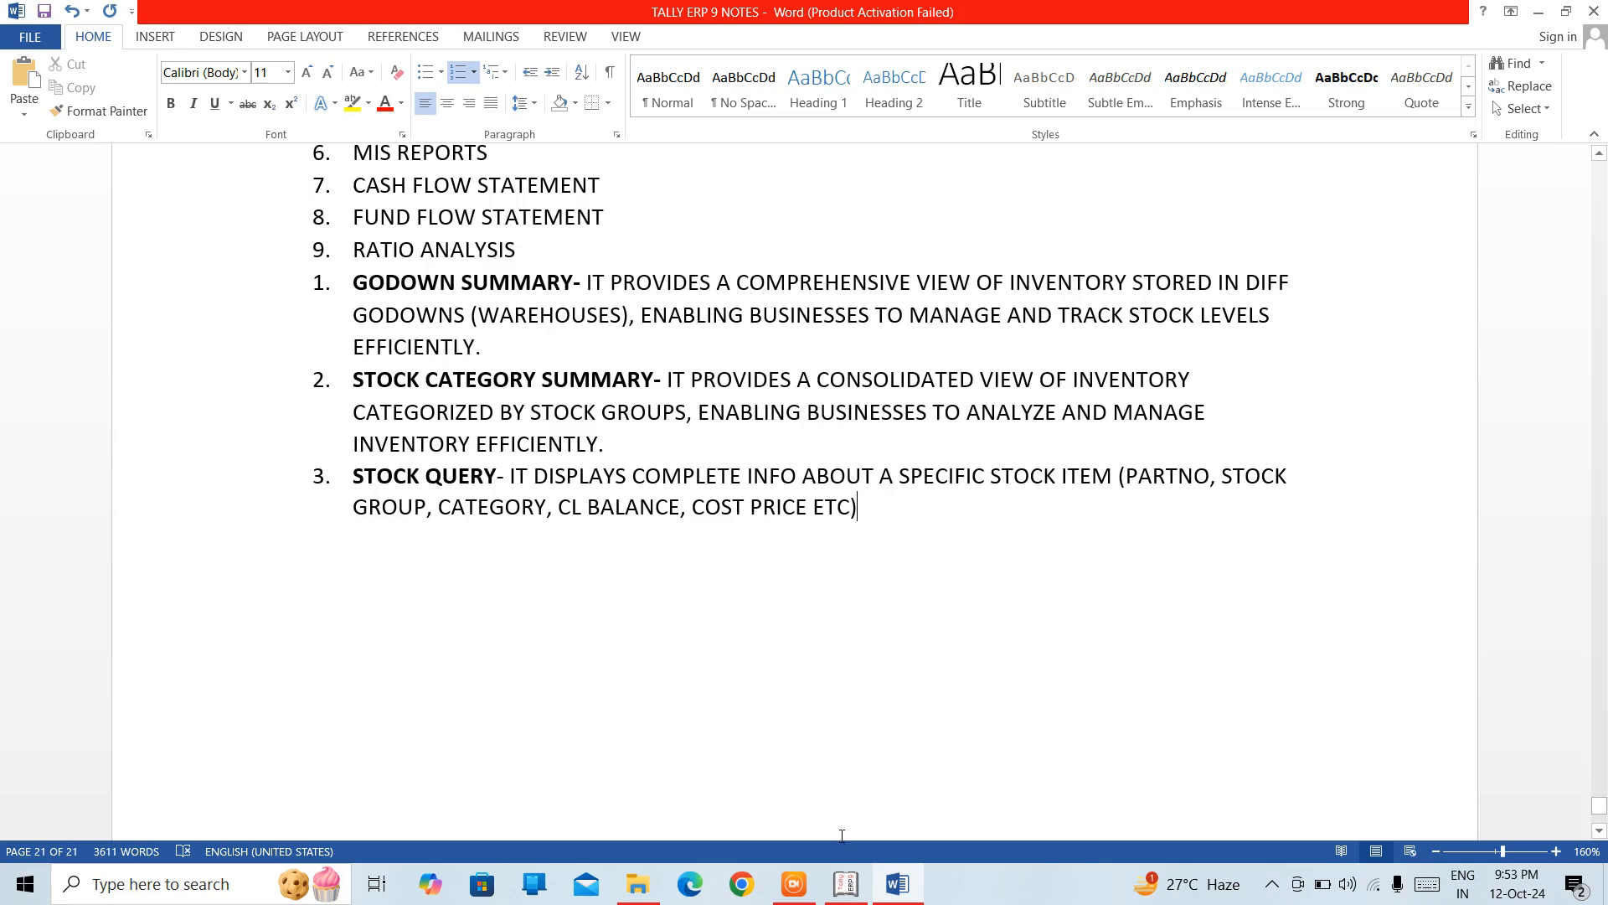
Step: Switch back to Tally.ERP 9 and open the Display reports
{"action": "left_click", "coordinate": [846, 883]}
{"action": "key", "text": "Down"}
{"action": "key", "text": "Down"}
{"action": "key", "text": "Down"}
{"action": "key", "text": "Down"}
{"action": "key", "text": "Down"}
{"action": "key", "text": "Down"}
{"action": "key", "text": "Down"}
{"action": "key", "text": "Down"}
{"action": "key", "text": "Down"}
{"action": "key", "text": "Down"}
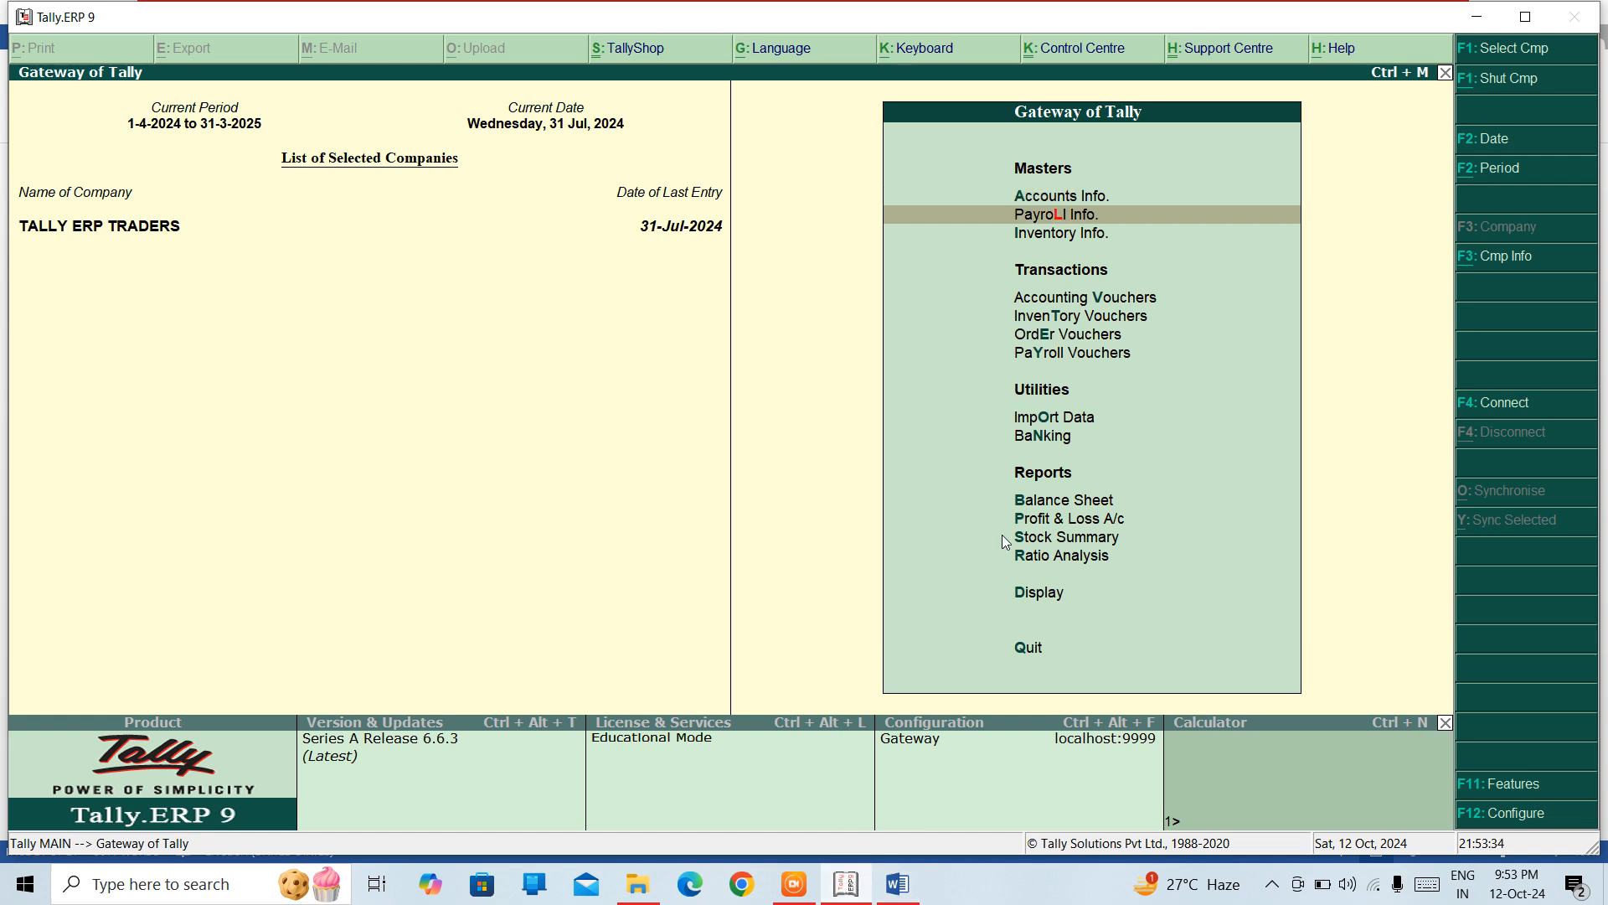
{"action": "key", "text": "Down"}
{"action": "key", "text": "Down"}
{"action": "key", "text": "Down"}
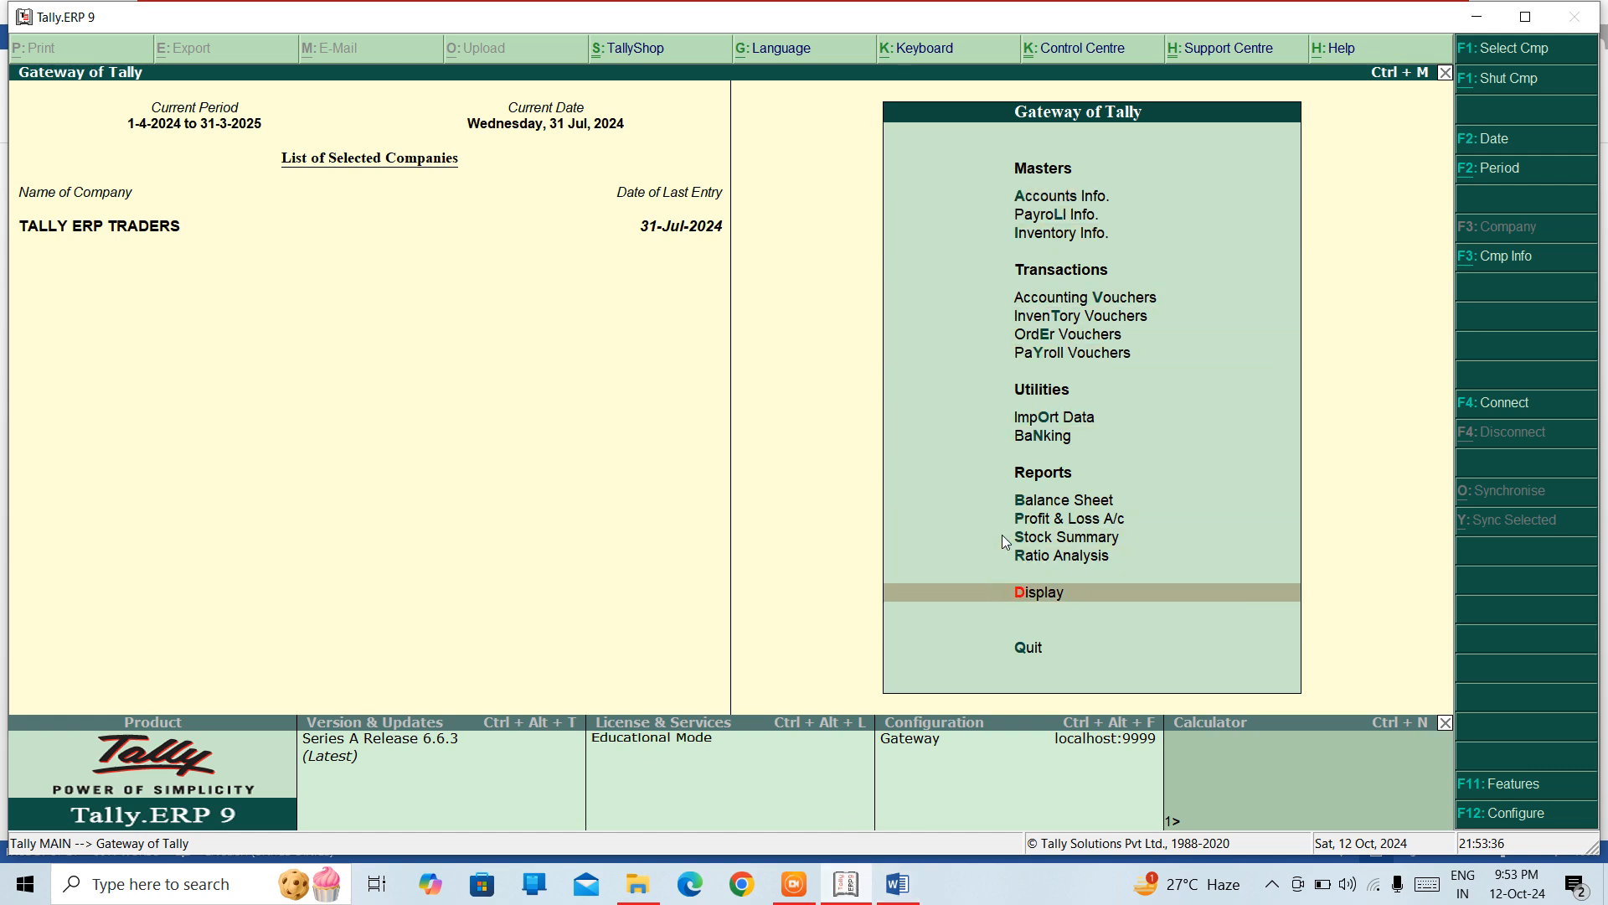
{"action": "key", "text": "Return"}
Step: Open the Statements of Inventory again
{"action": "key", "text": "Down"}
{"action": "key", "text": "Down"}
{"action": "key", "text": "Down"}
{"action": "key", "text": "Down"}
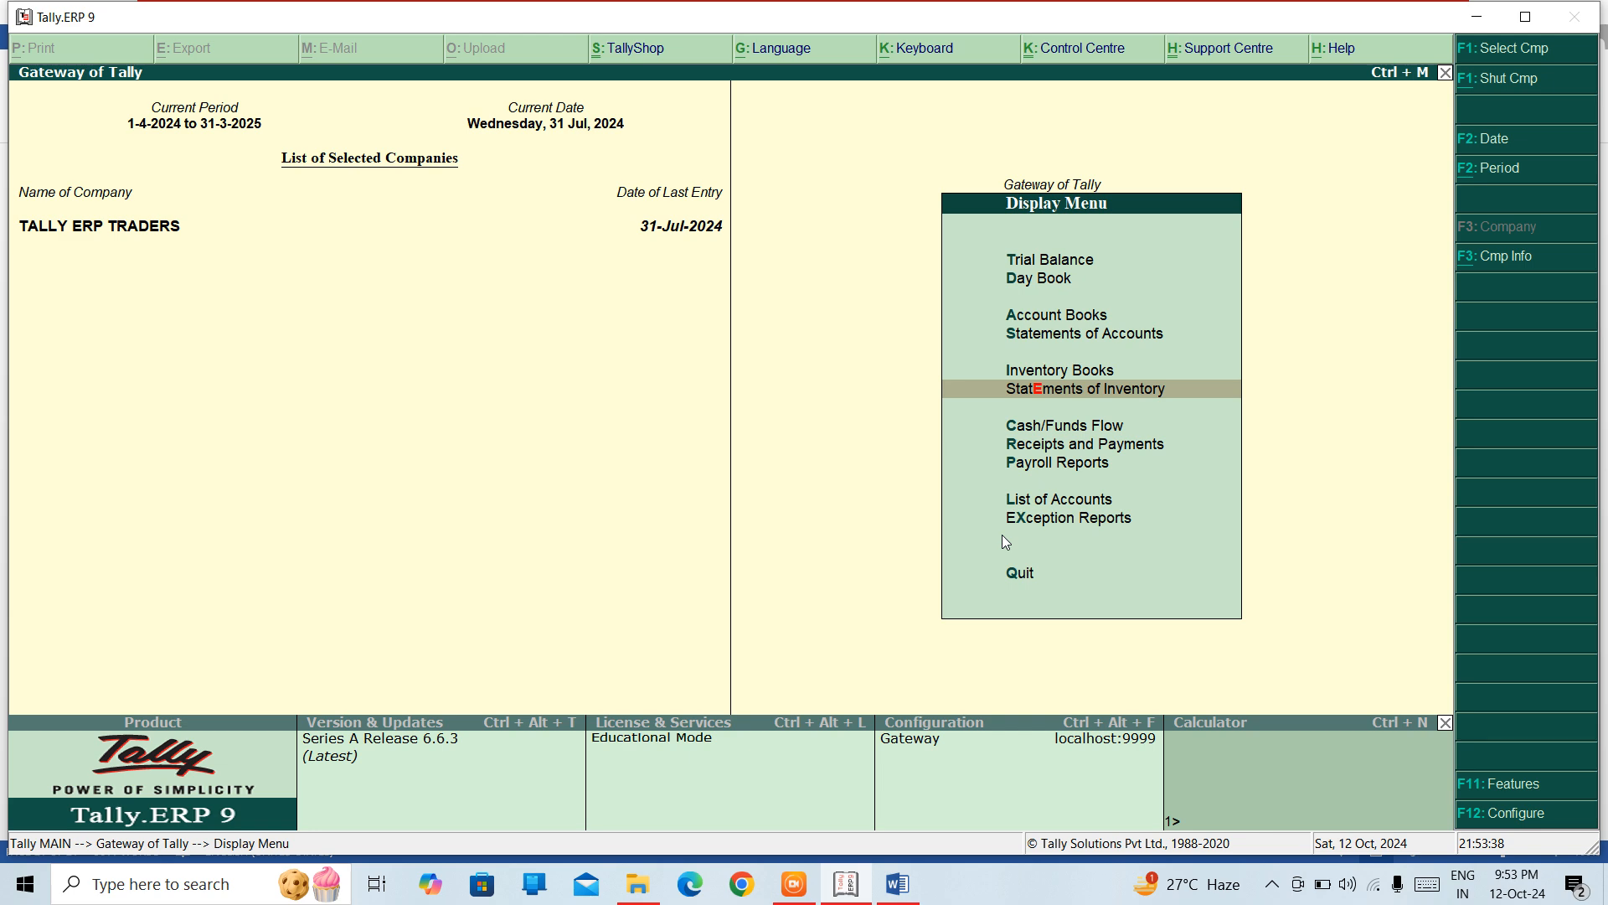
{"action": "key", "text": "Return"}
Step: Open the Stock Query report for the stock item Cap
{"action": "key", "text": "Down"}
{"action": "key", "text": "Down"}
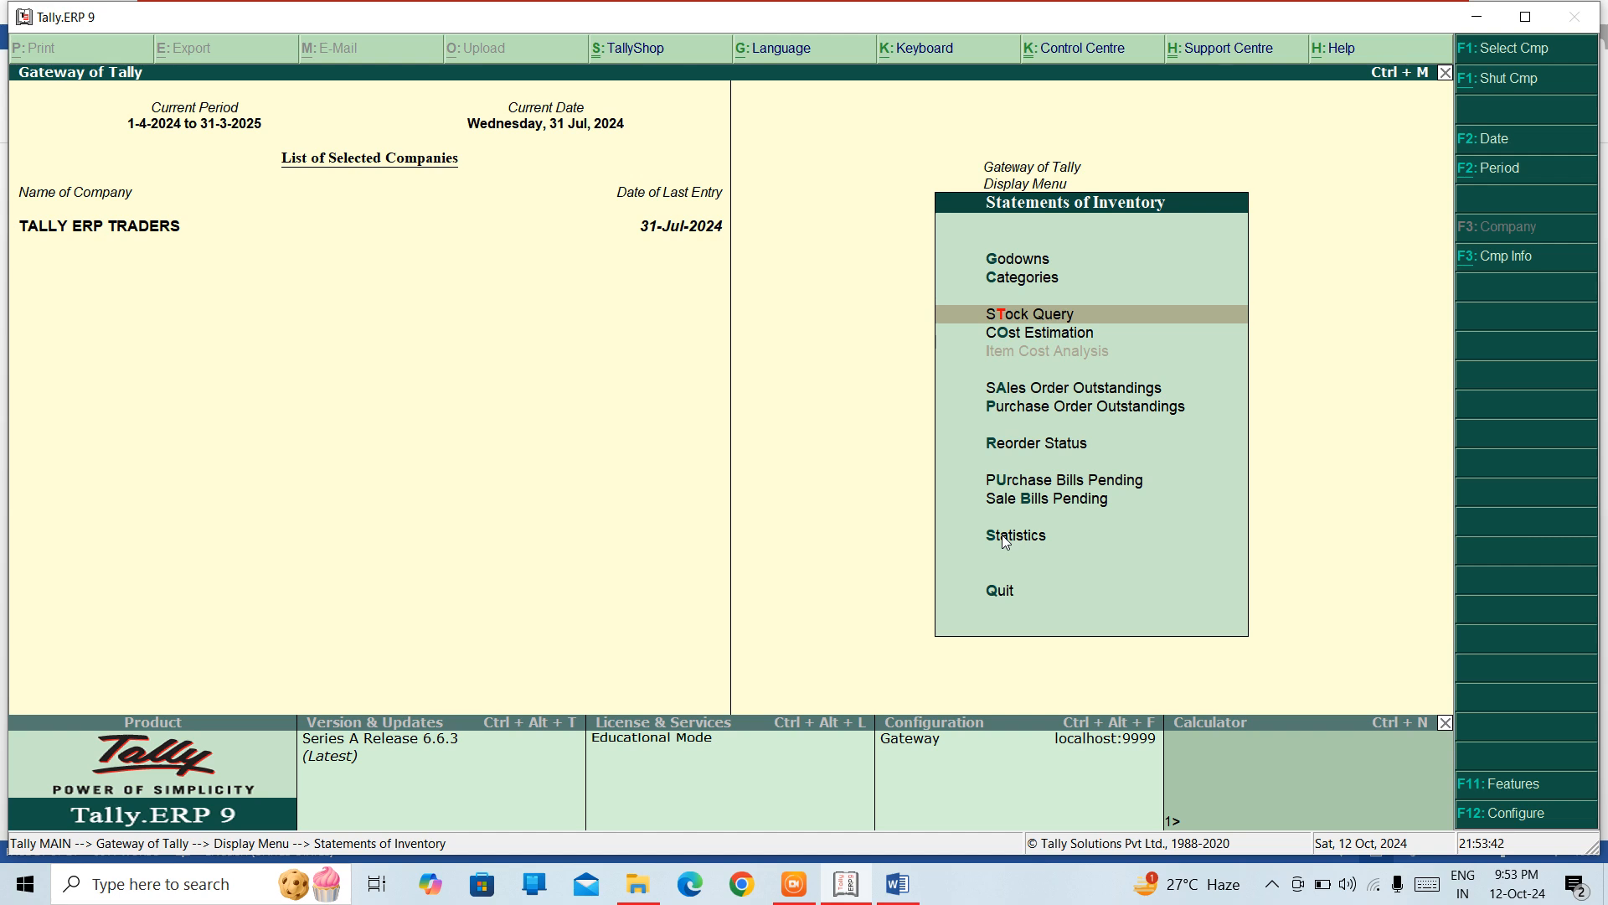
{"action": "key", "text": "Return"}
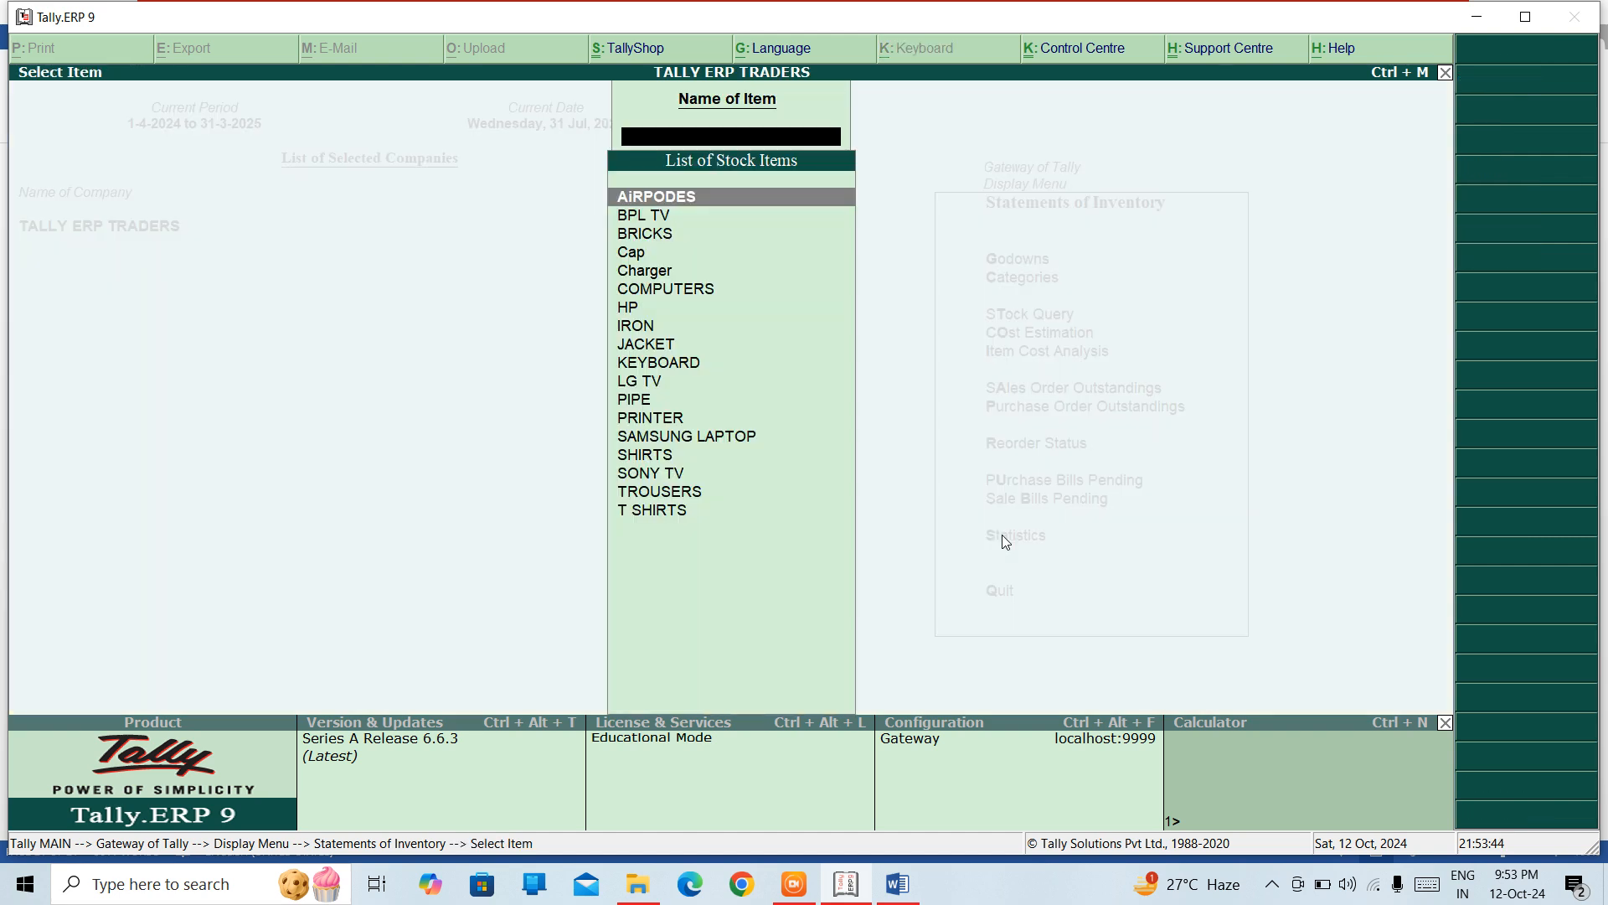
{"action": "key", "text": "Down"}
{"action": "key", "text": "Down"}
{"action": "key", "text": "Down"}
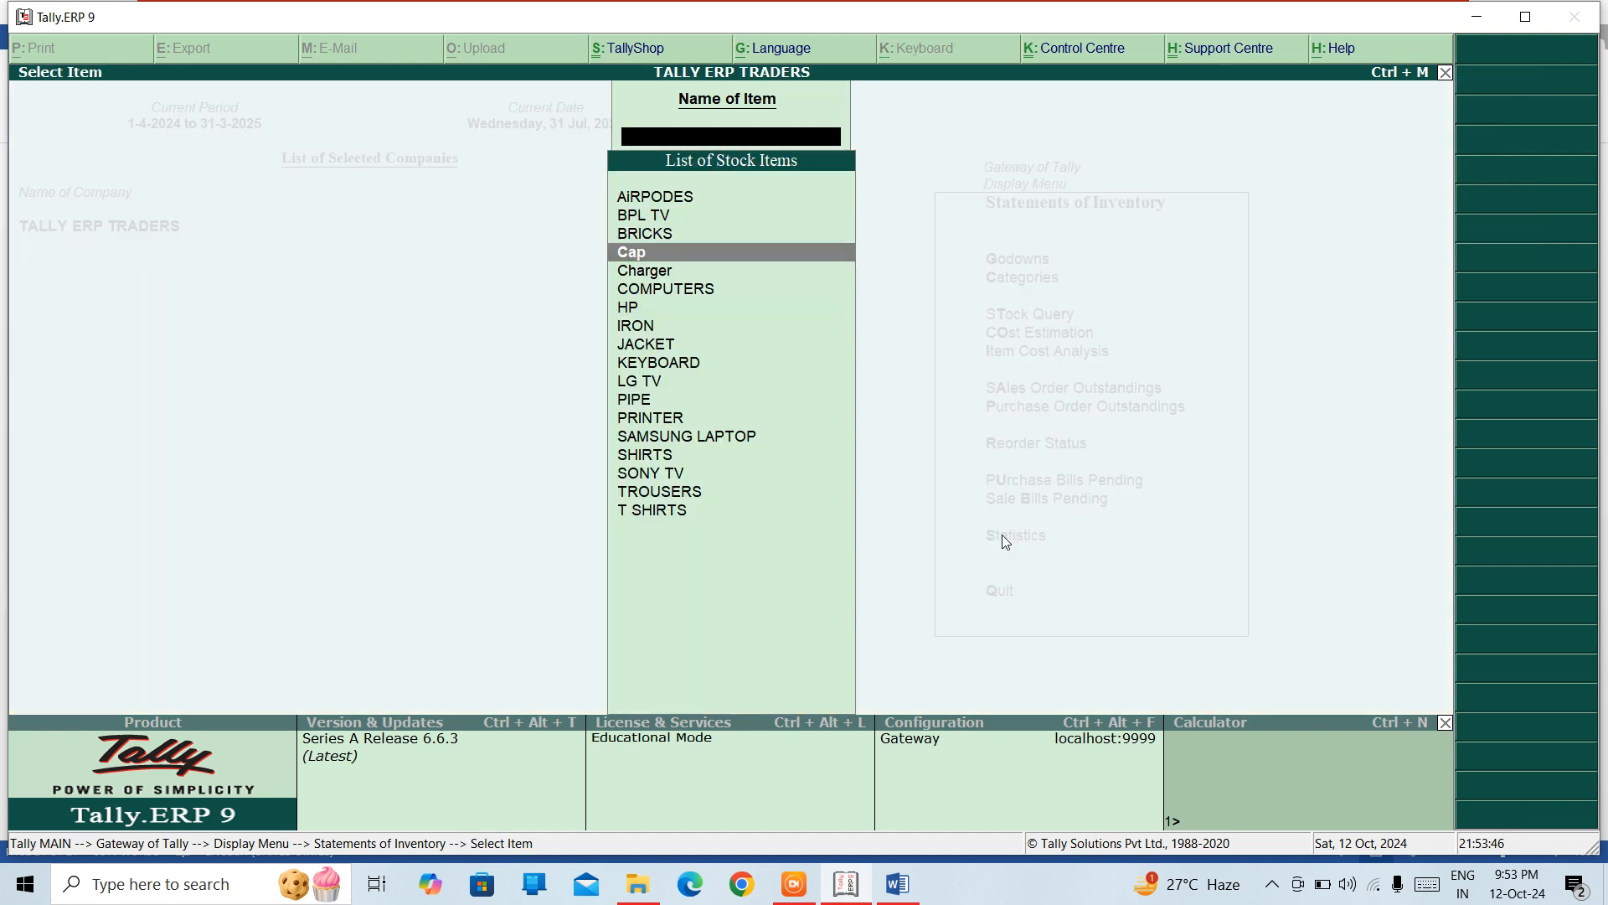
{"action": "key", "text": "Return"}
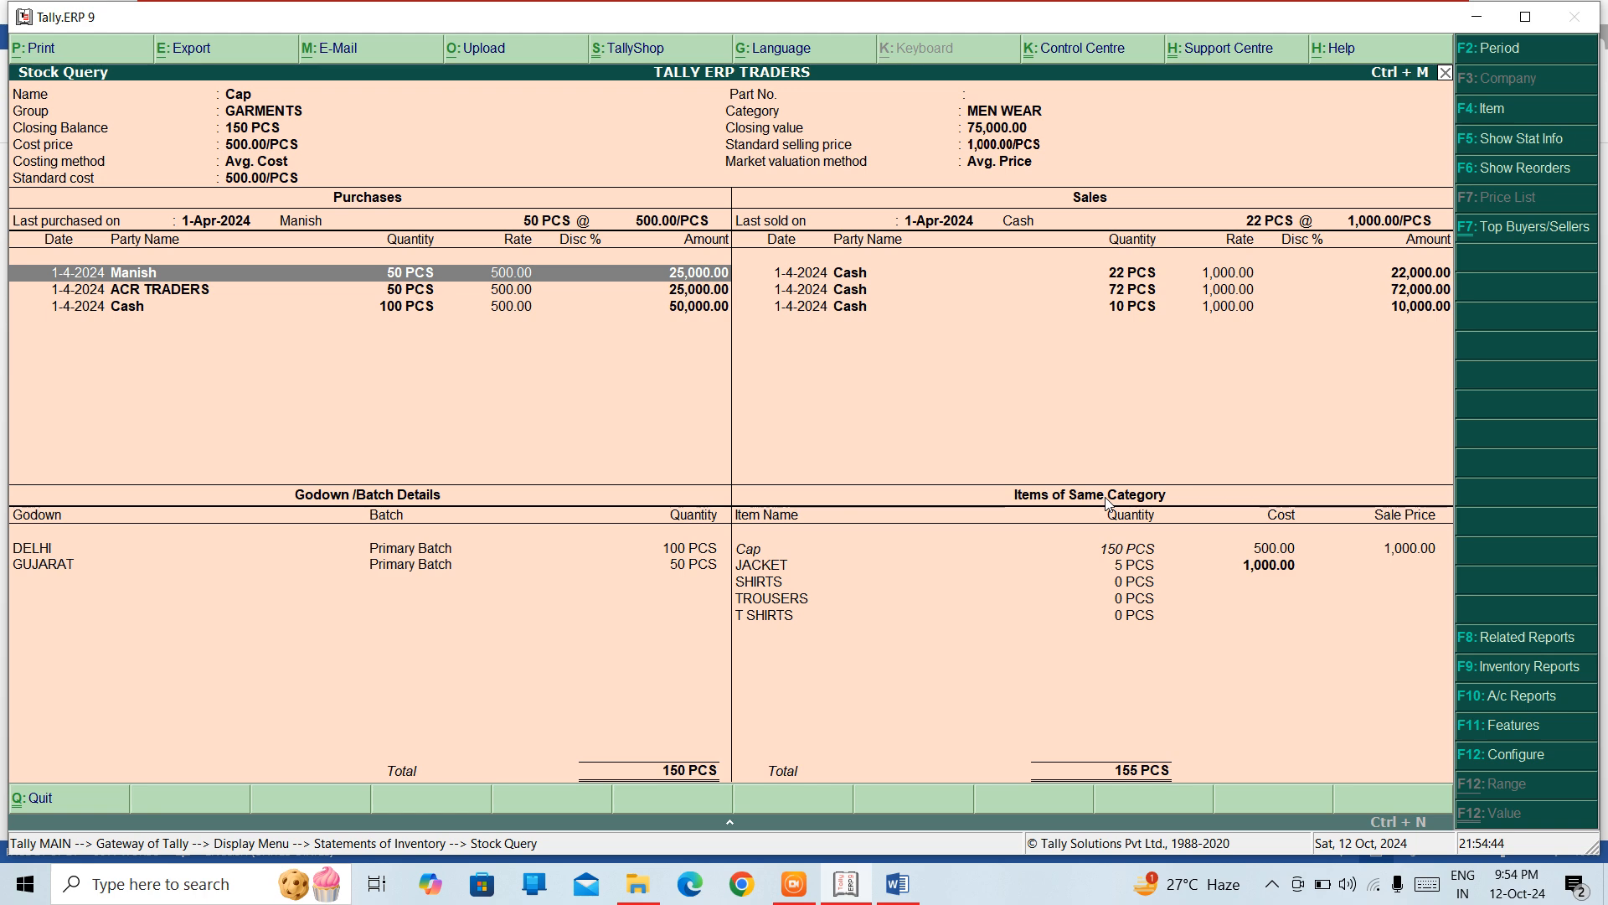
Step: Open the print preview of the Stock Query report for Cap
{"action": "key", "text": "alt+p"}
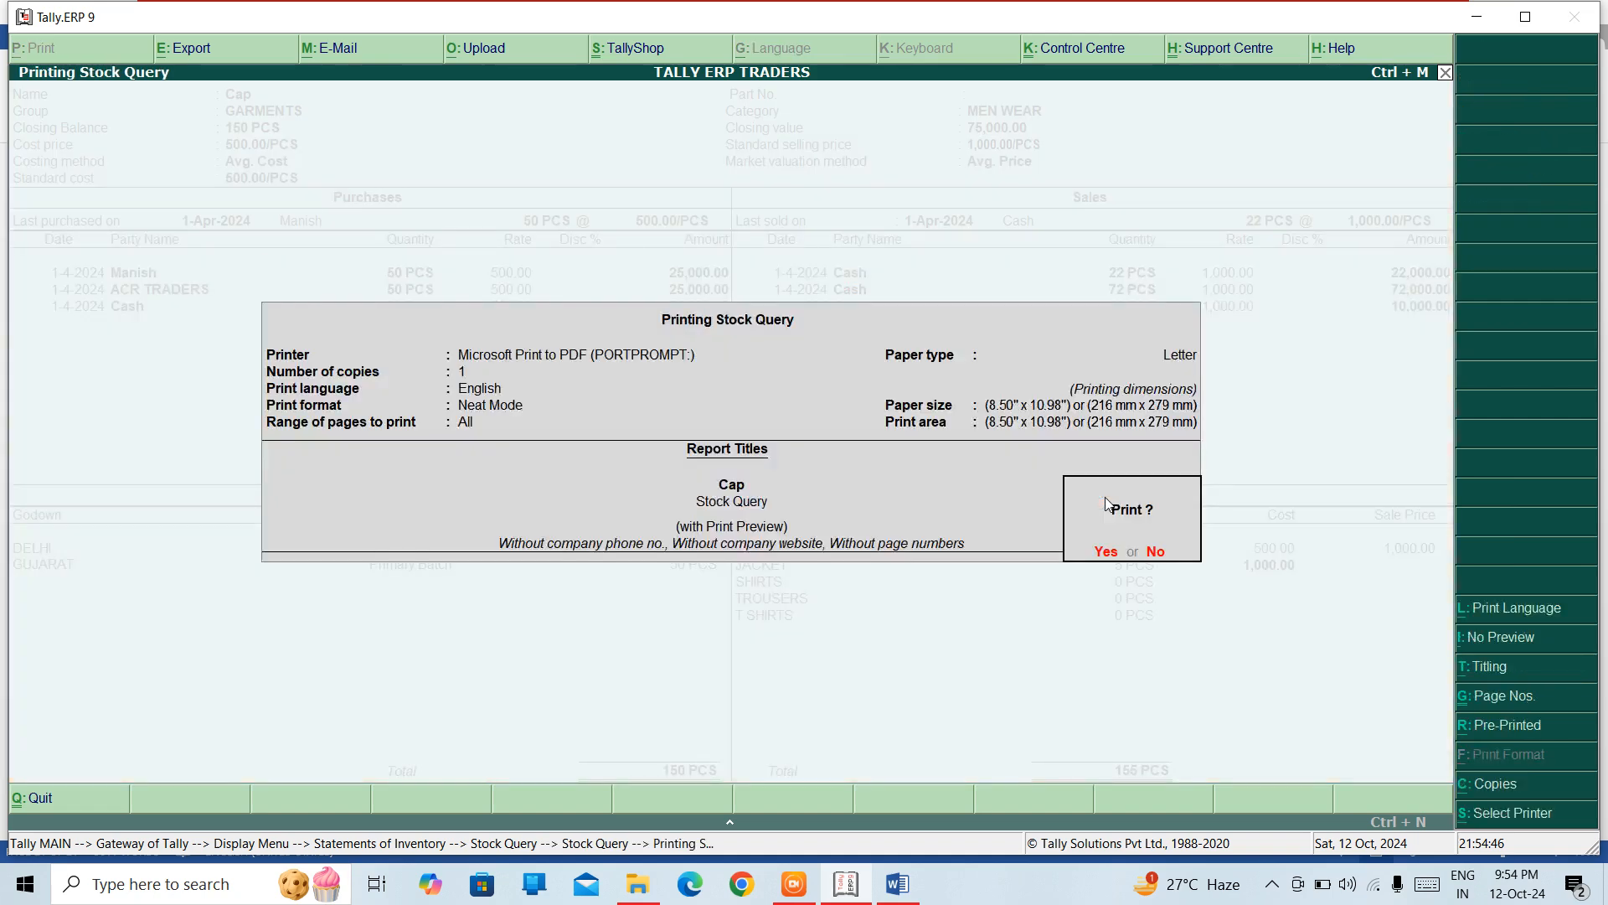
{"action": "key", "text": "Return"}
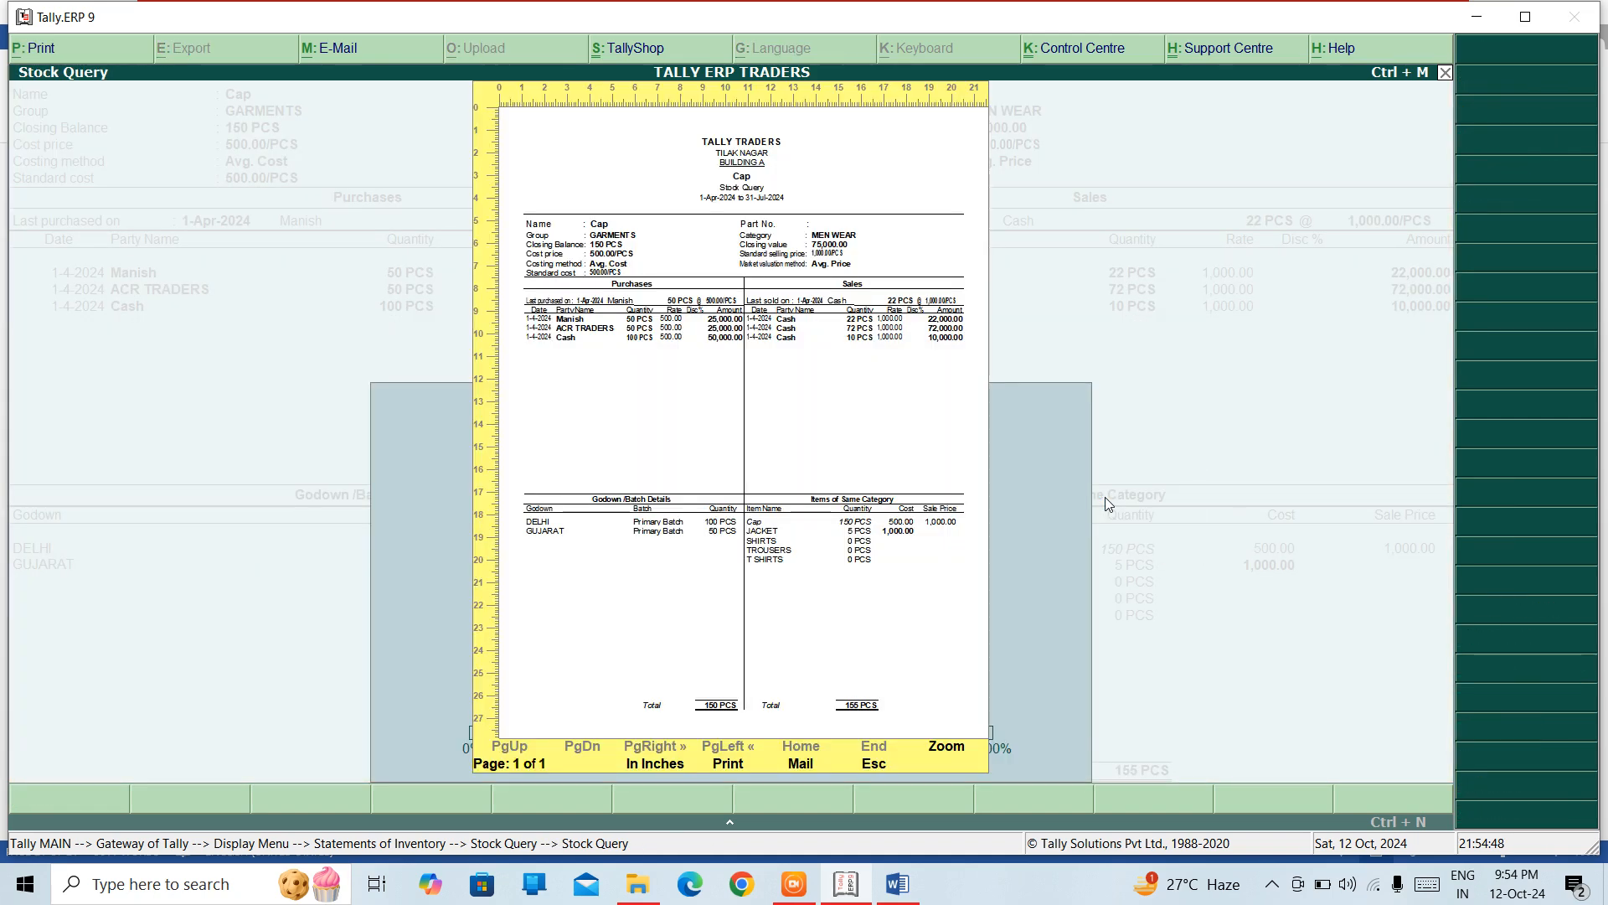
Step: Zoom into the Stock Query printout for Cap and examine its purchases, sales, godown/batch details and same-category items
{"action": "key", "text": "alt+z"}
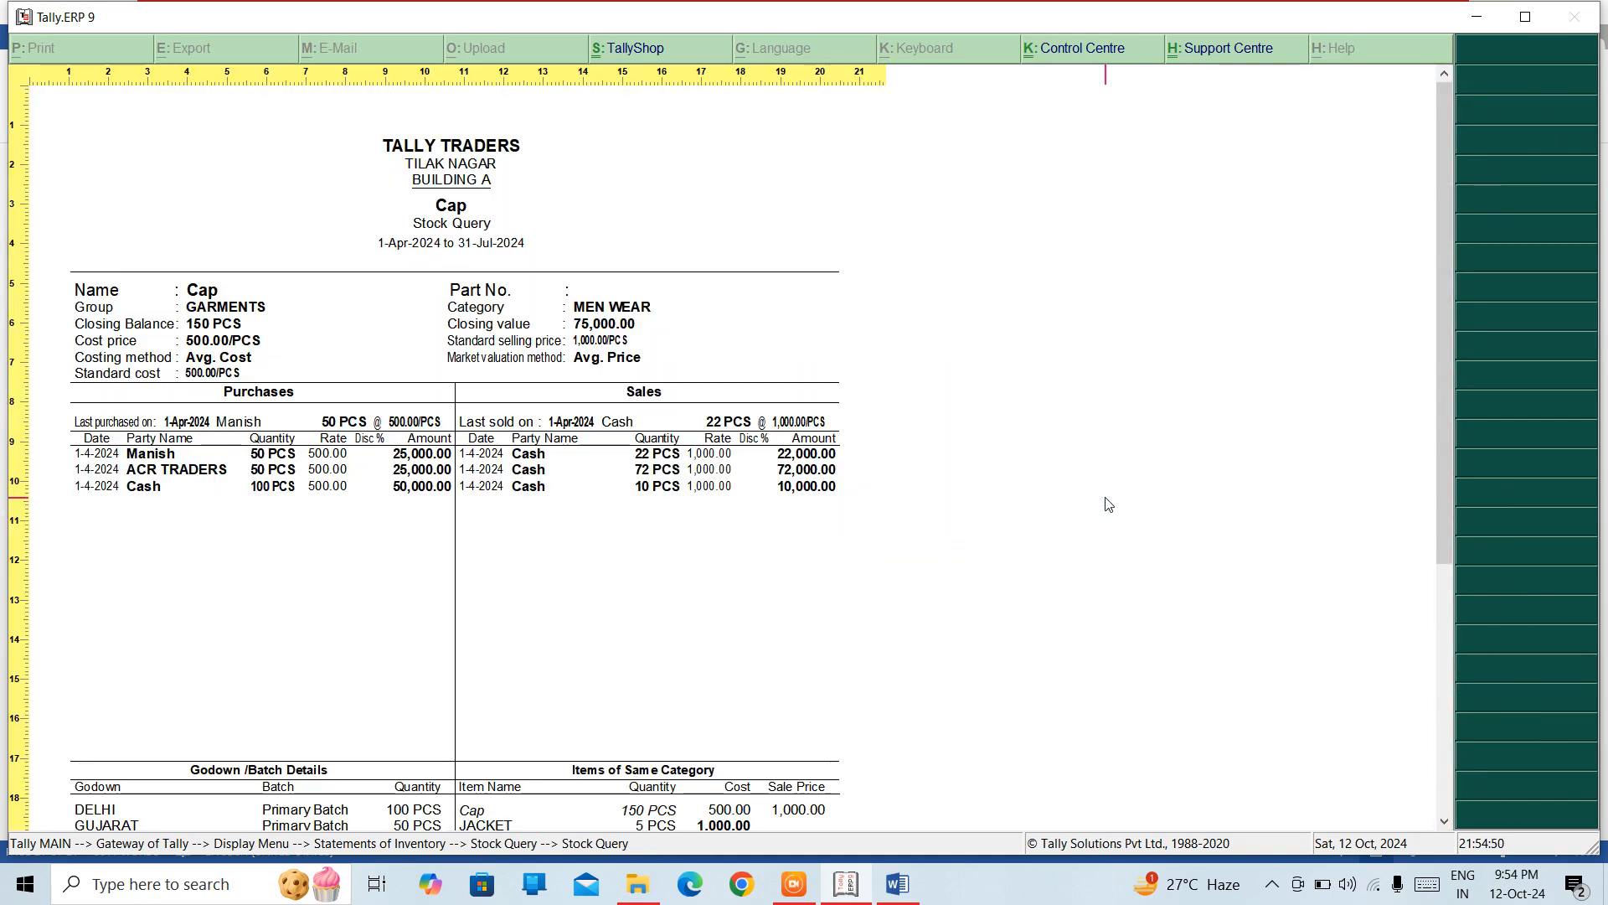
{"action": "scroll", "coordinate": [1108, 503], "scroll_direction": "down", "scroll_amount": 2}
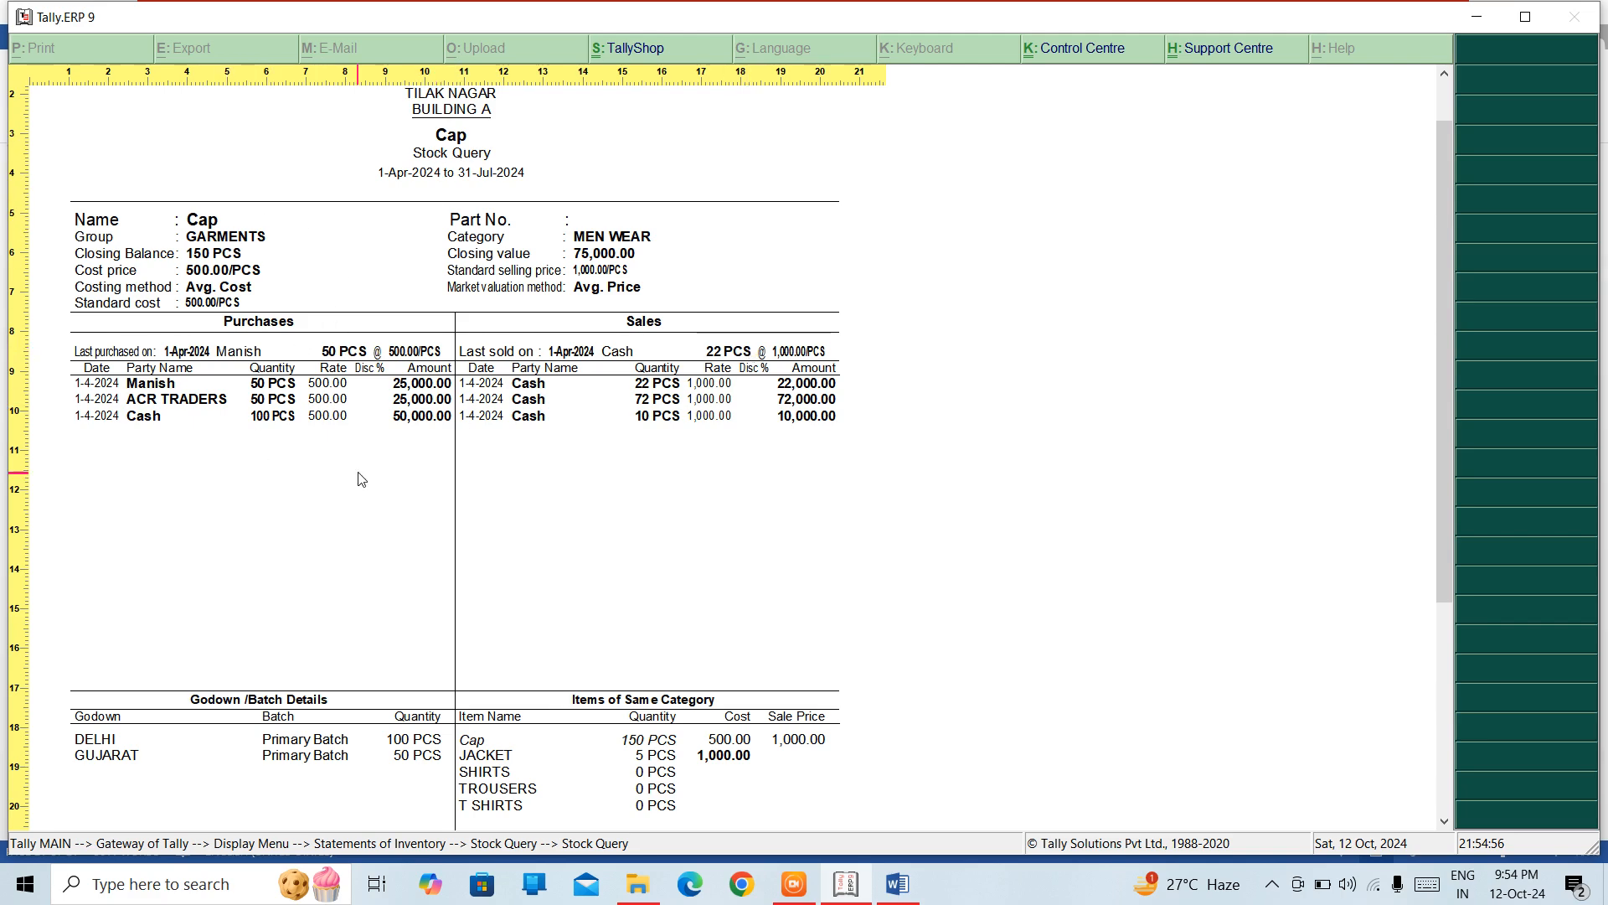
{"action": "scroll", "coordinate": [569, 382], "scroll_direction": "down", "scroll_amount": 4}
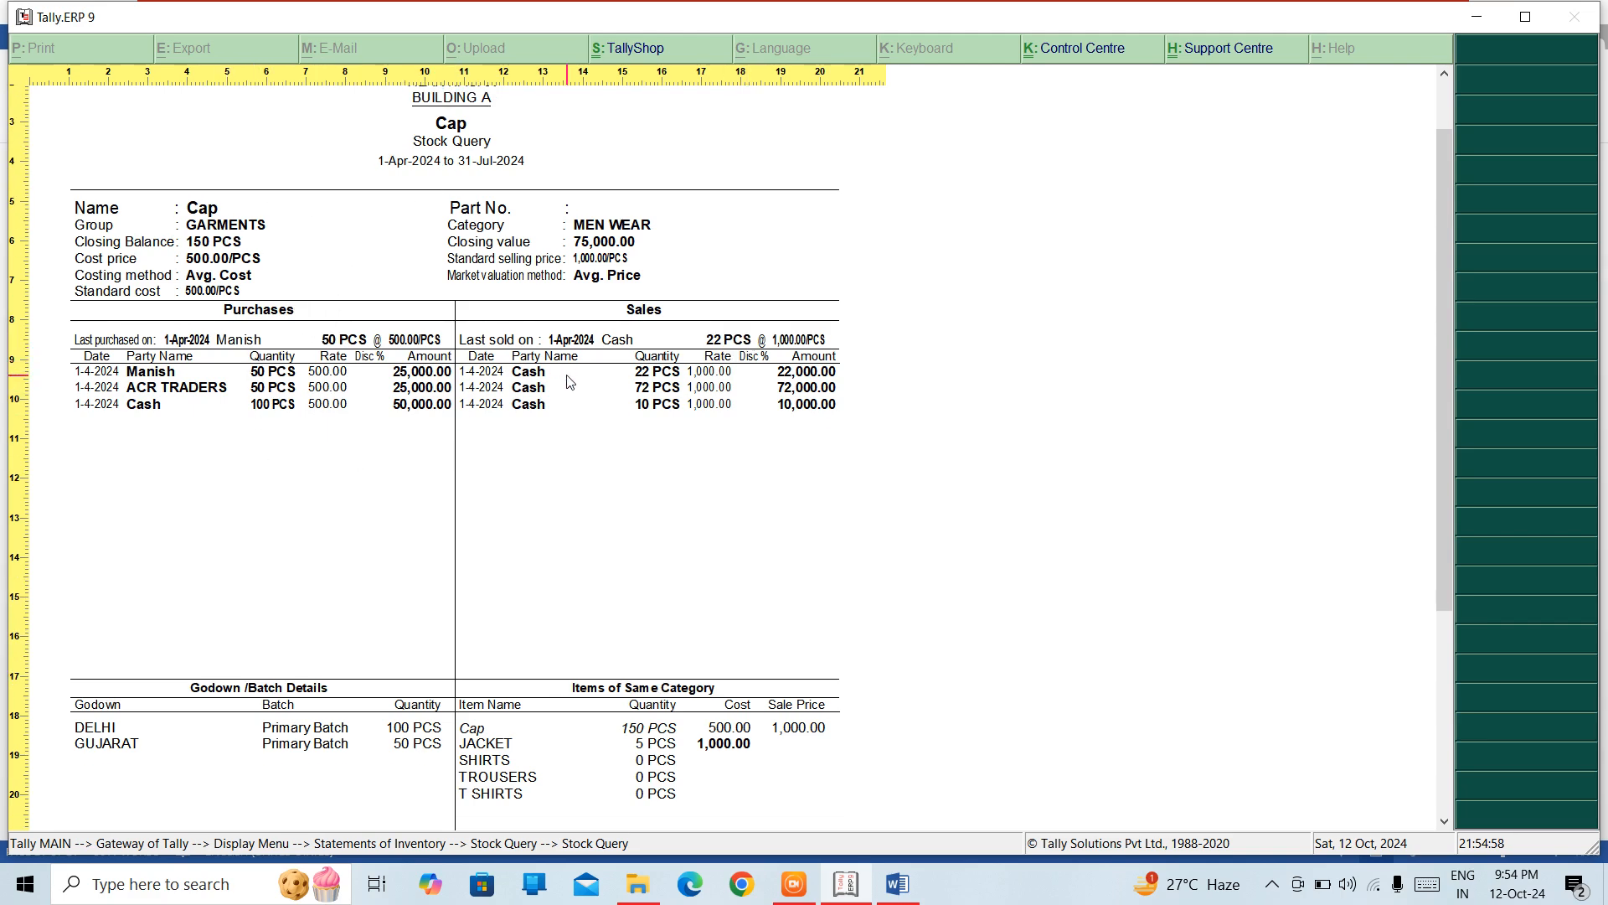
Step: Close the Stock Query printout preview and the report, and return to the Gateway of Tally
{"action": "key", "text": "Escape"}
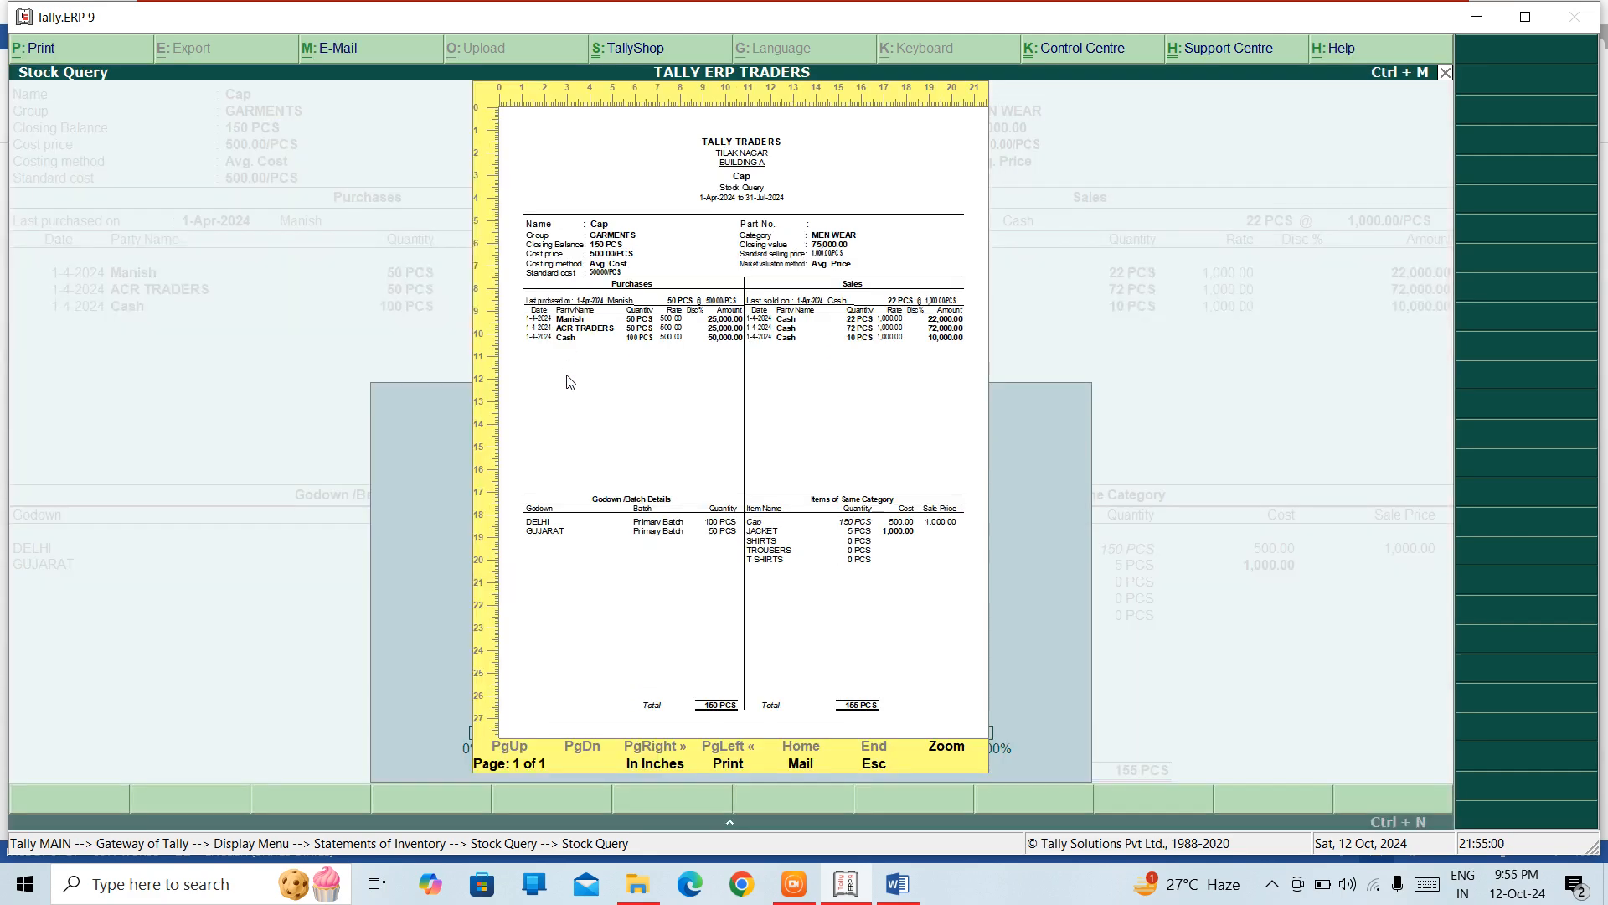
{"action": "key", "text": "Escape"}
{"action": "key", "text": "Escape"}
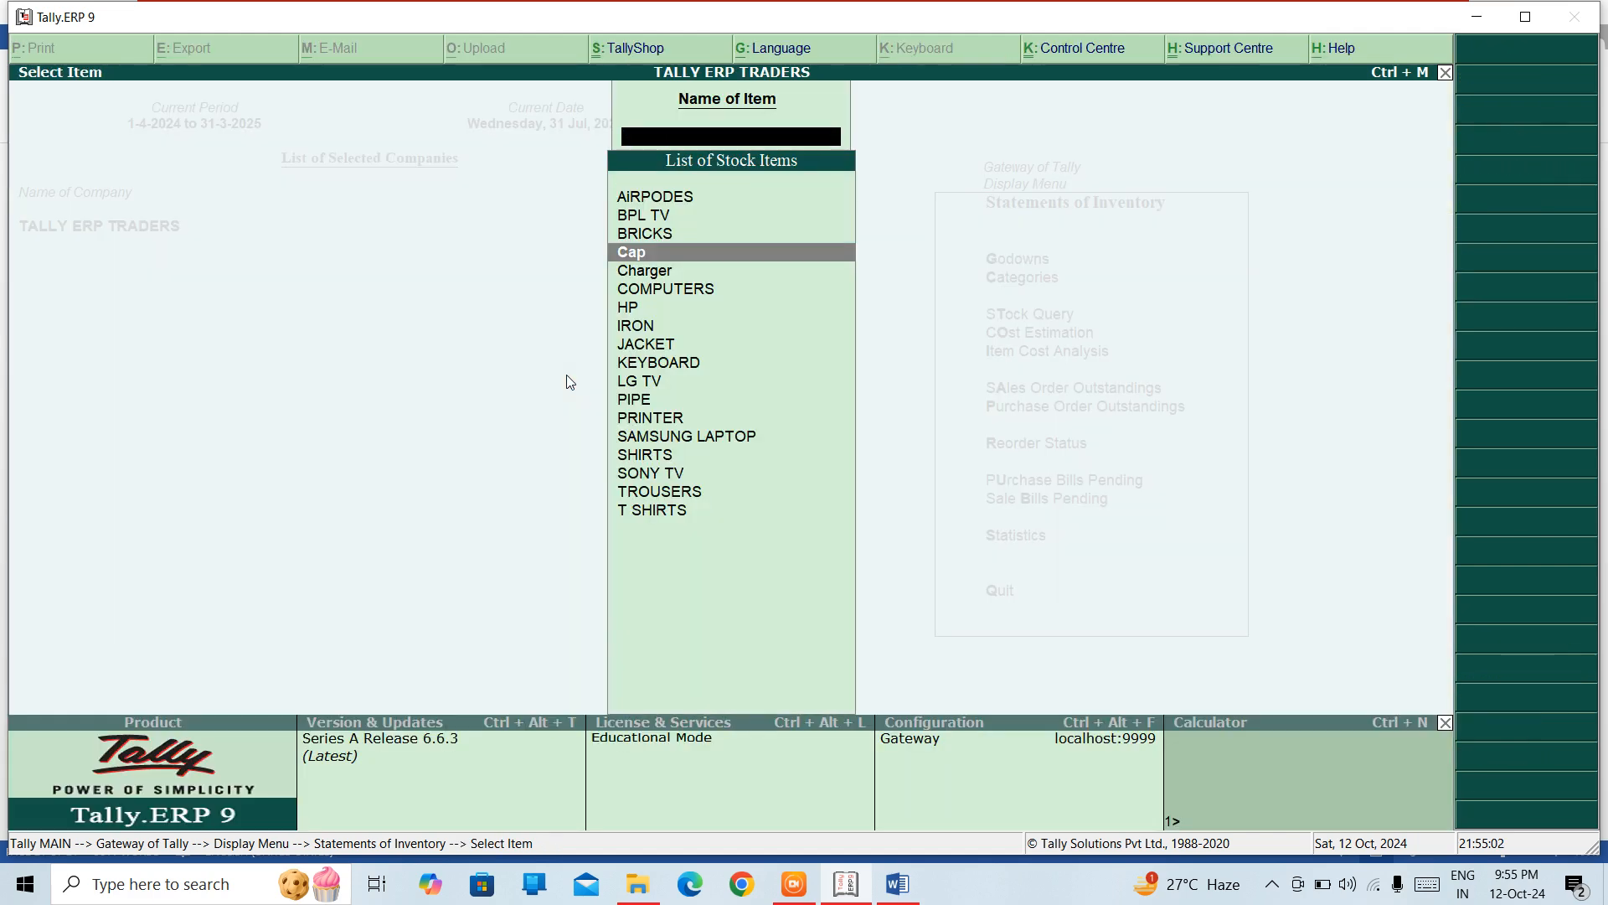
{"action": "key", "text": "Escape"}
{"action": "key", "text": "Escape"}
{"action": "key", "text": "Escape"}
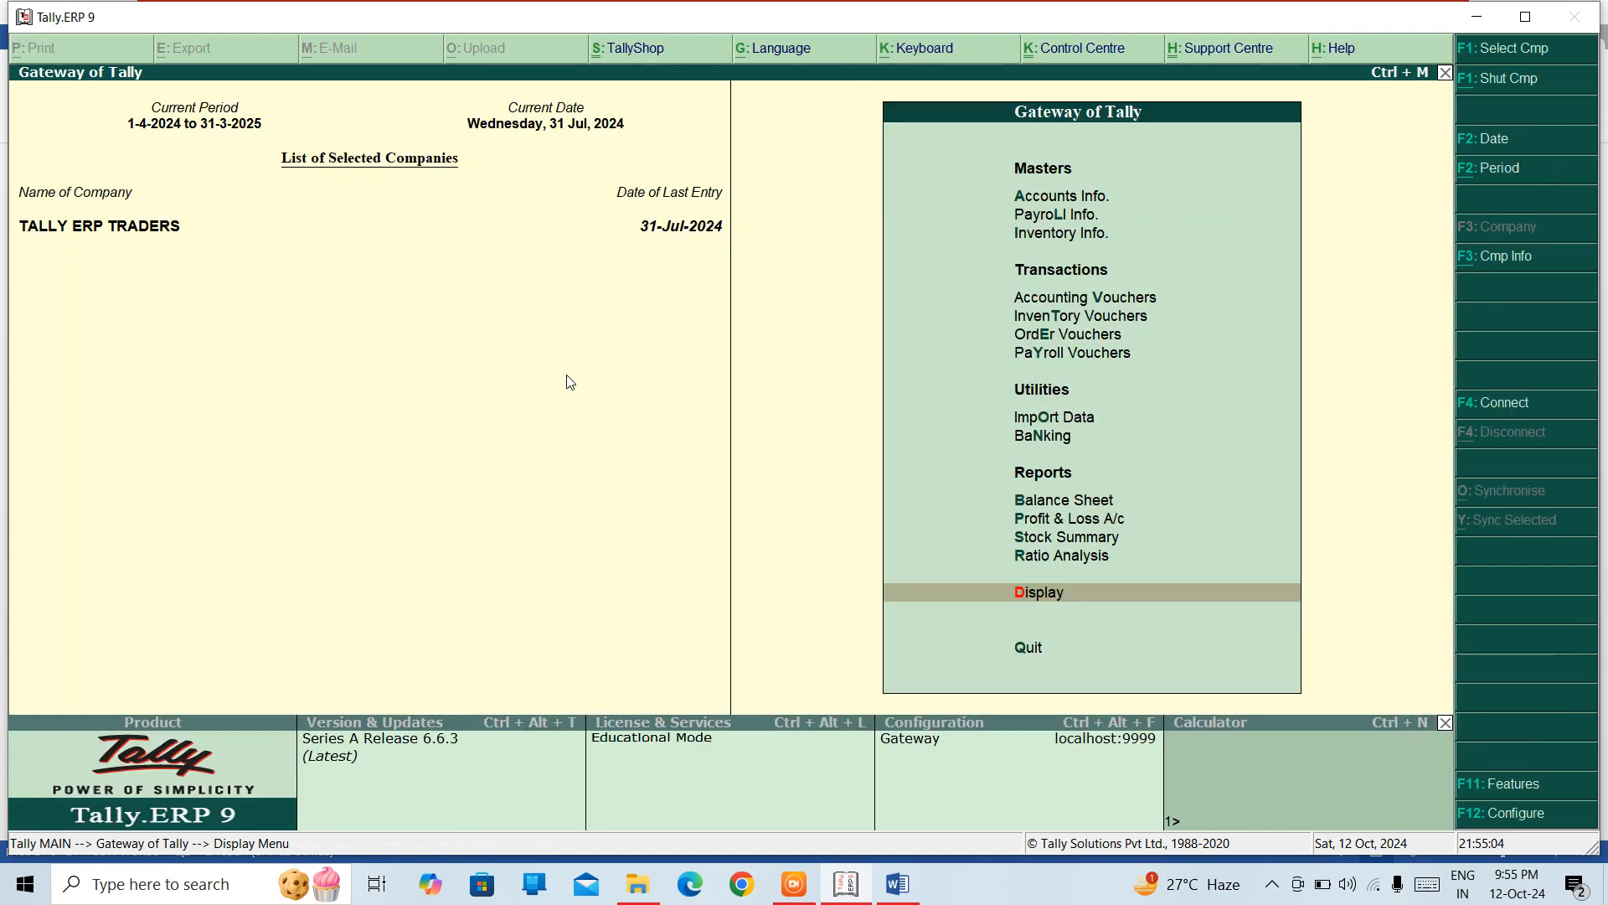
{"action": "key", "text": "Down"}
{"action": "key", "text": "Down"}
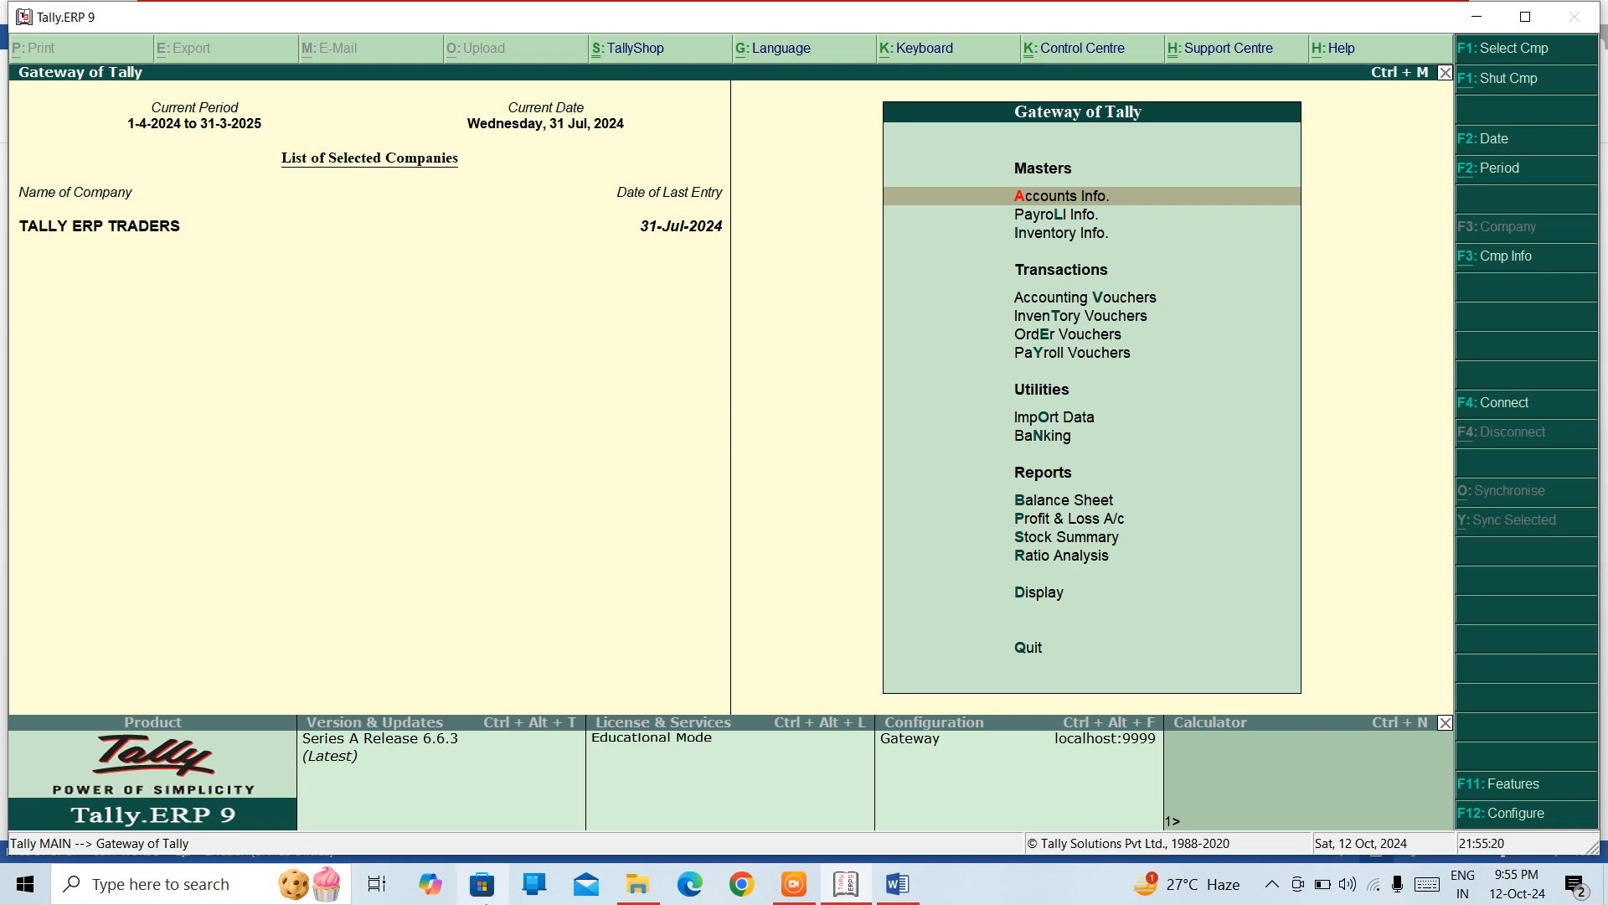
Step: Switch to the TALLY ERP 9 NOTES document in Word and add a fourth numbered item with the bold heading "SALES ORDER OUTSTANDING"
{"action": "left_click", "coordinate": [886, 881]}
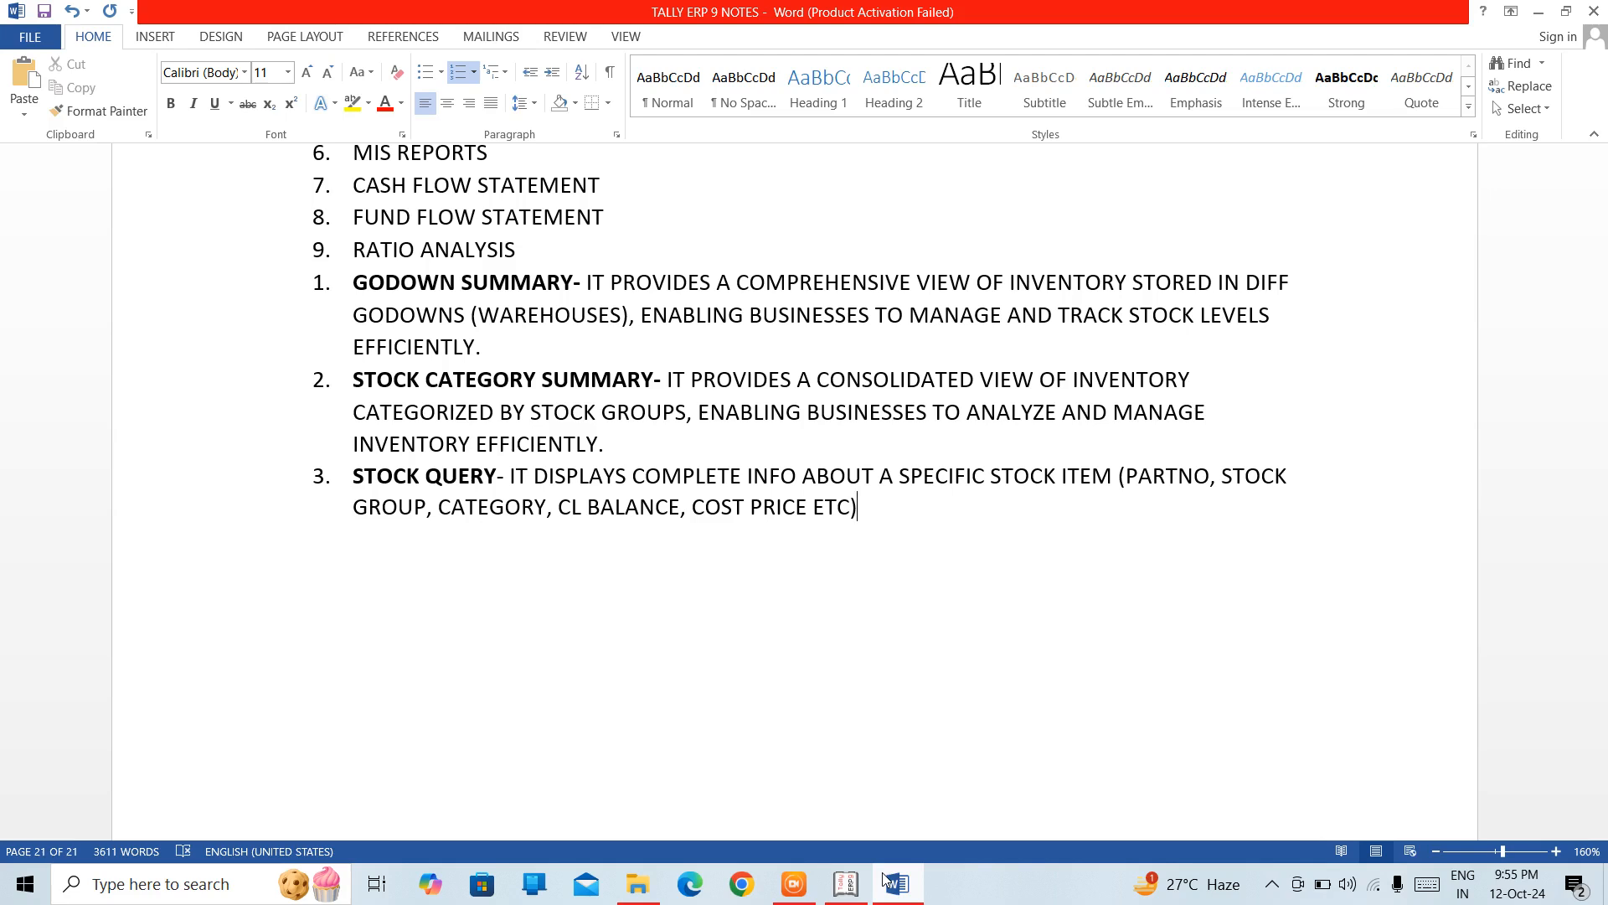
{"action": "key", "text": "Return"}
{"action": "key", "text": "ctrl+b"}
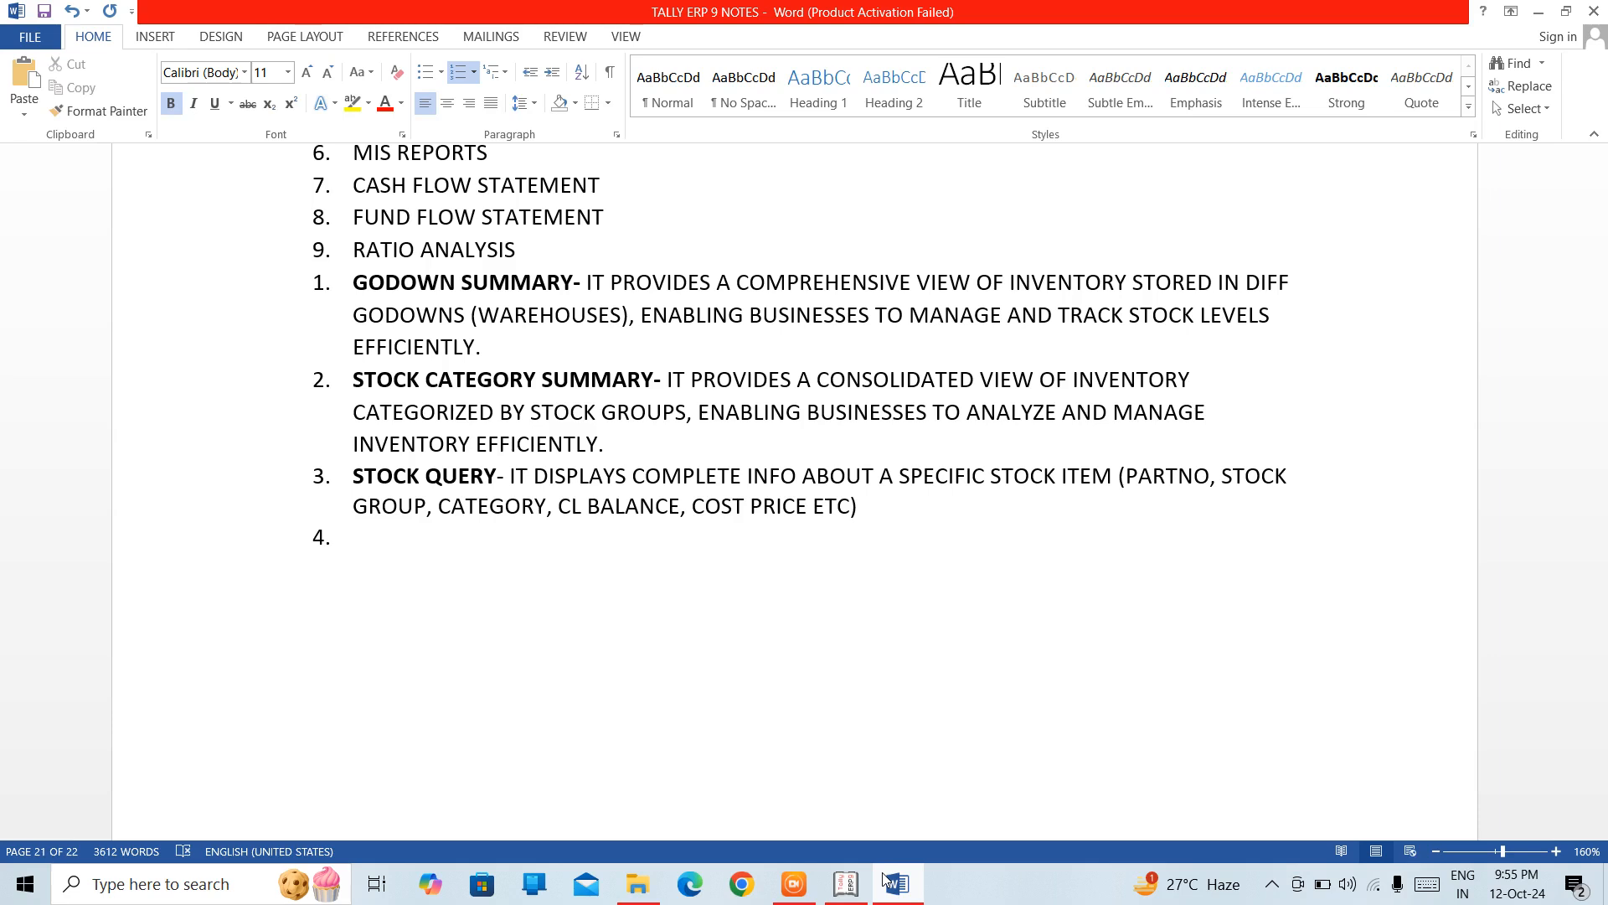
{"action": "type", "text": "sales"}
{"action": "key", "text": "BackSpace"}
{"action": "key", "text": "BackSpace"}
{"action": "key", "text": "BackSpace"}
{"action": "key", "text": "BackSpace"}
{"action": "key", "text": "BackSpace"}
{"action": "key", "text": "BackSpace"}
{"action": "type", "text": "SALES ORDE"}
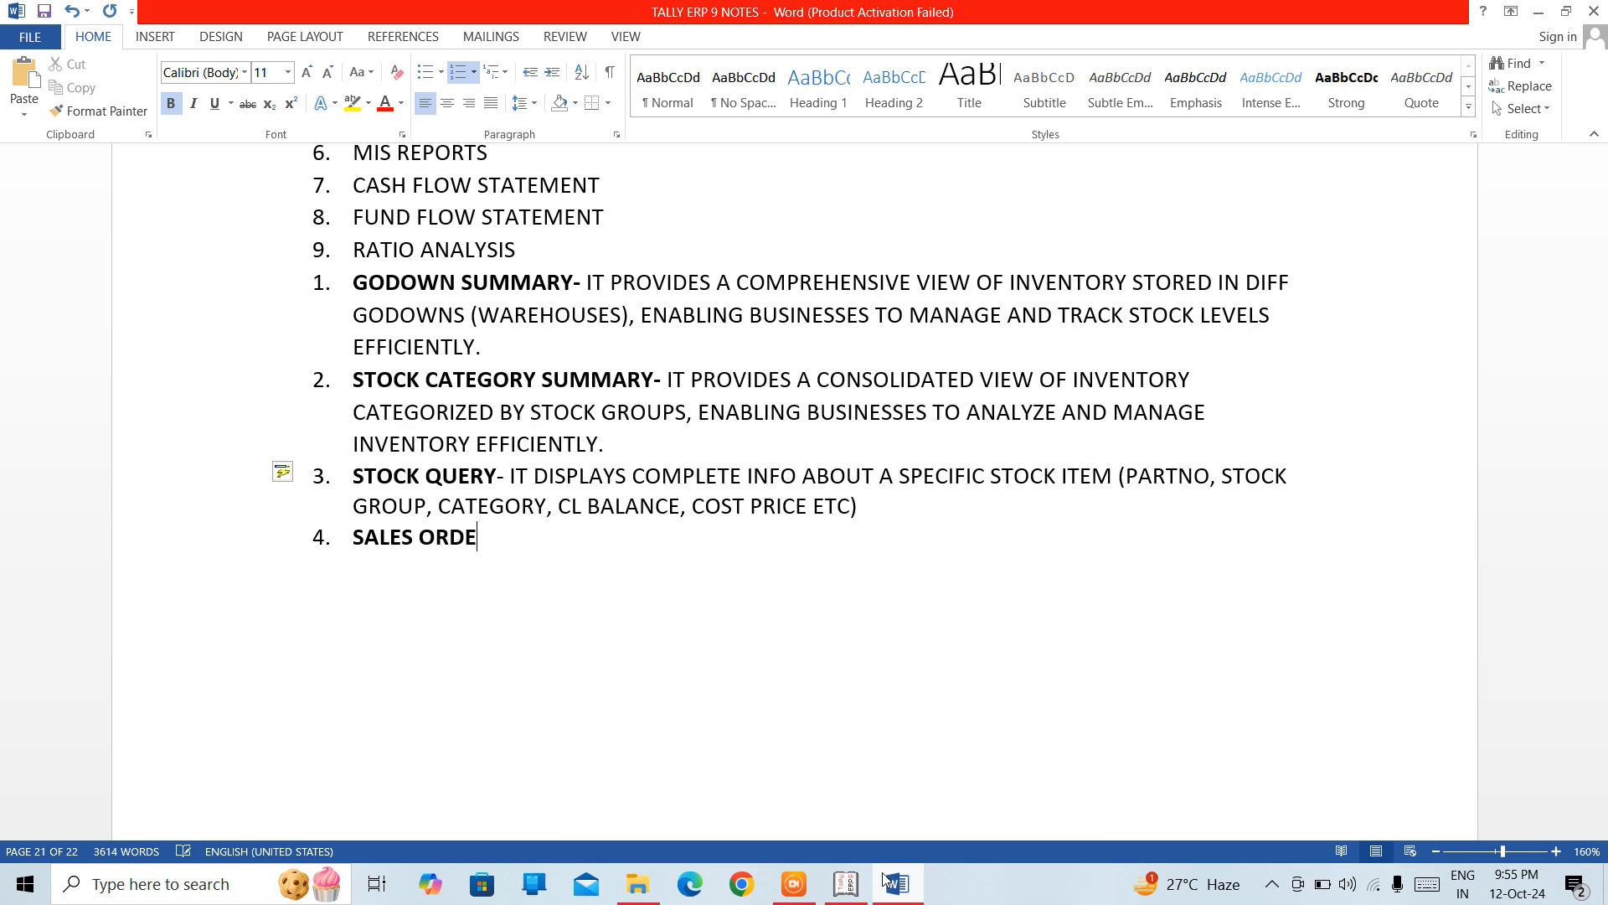
{"action": "type", "text": "R OUTS"}
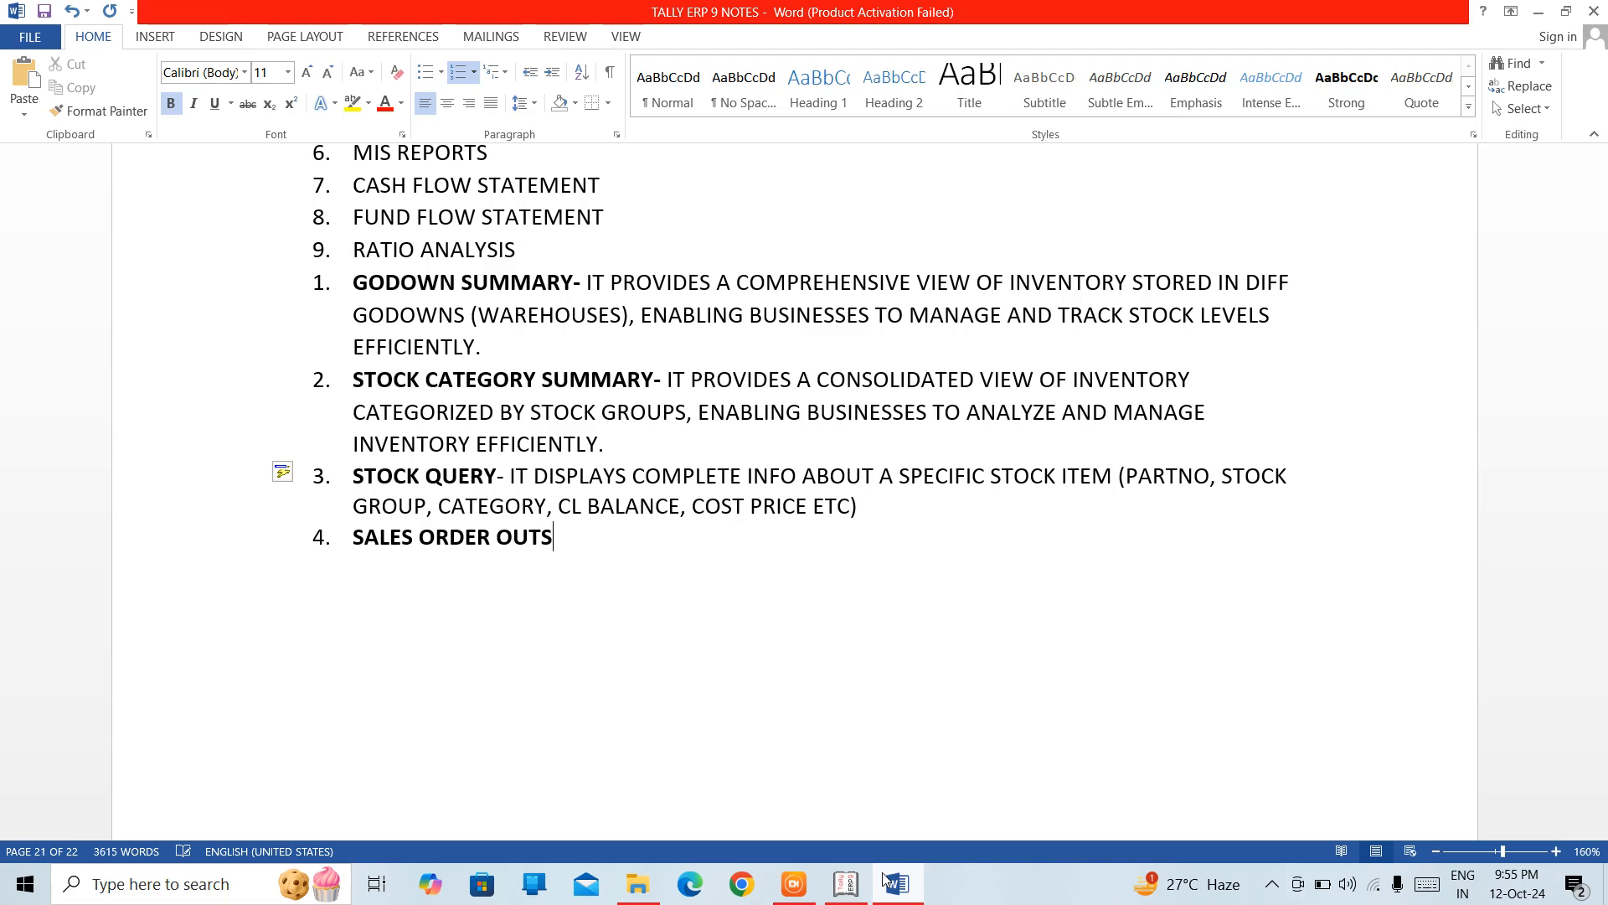
{"action": "type", "text": "TANDING"}
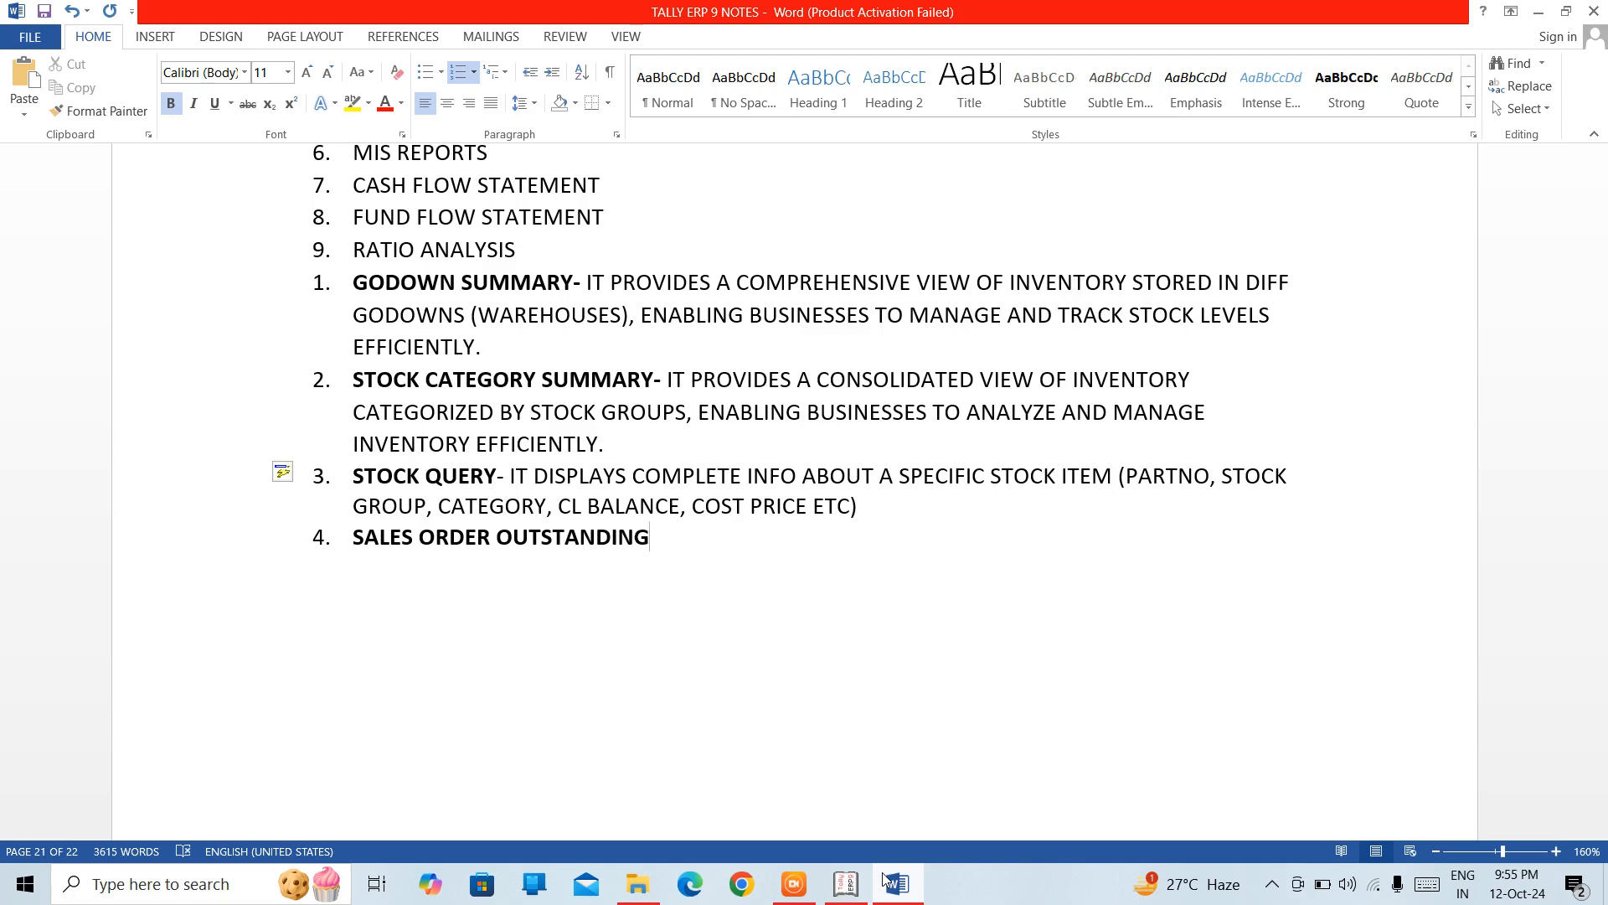
Step: Start the Sales Order Outstanding description in regular text after a hyphen with "SALES ORDER SUMMARY PROVIDES"
{"action": "key", "text": "ctrl+b"}
{"action": "type", "text": "-"}
{"action": "type", "text": "SALES IRDER"}
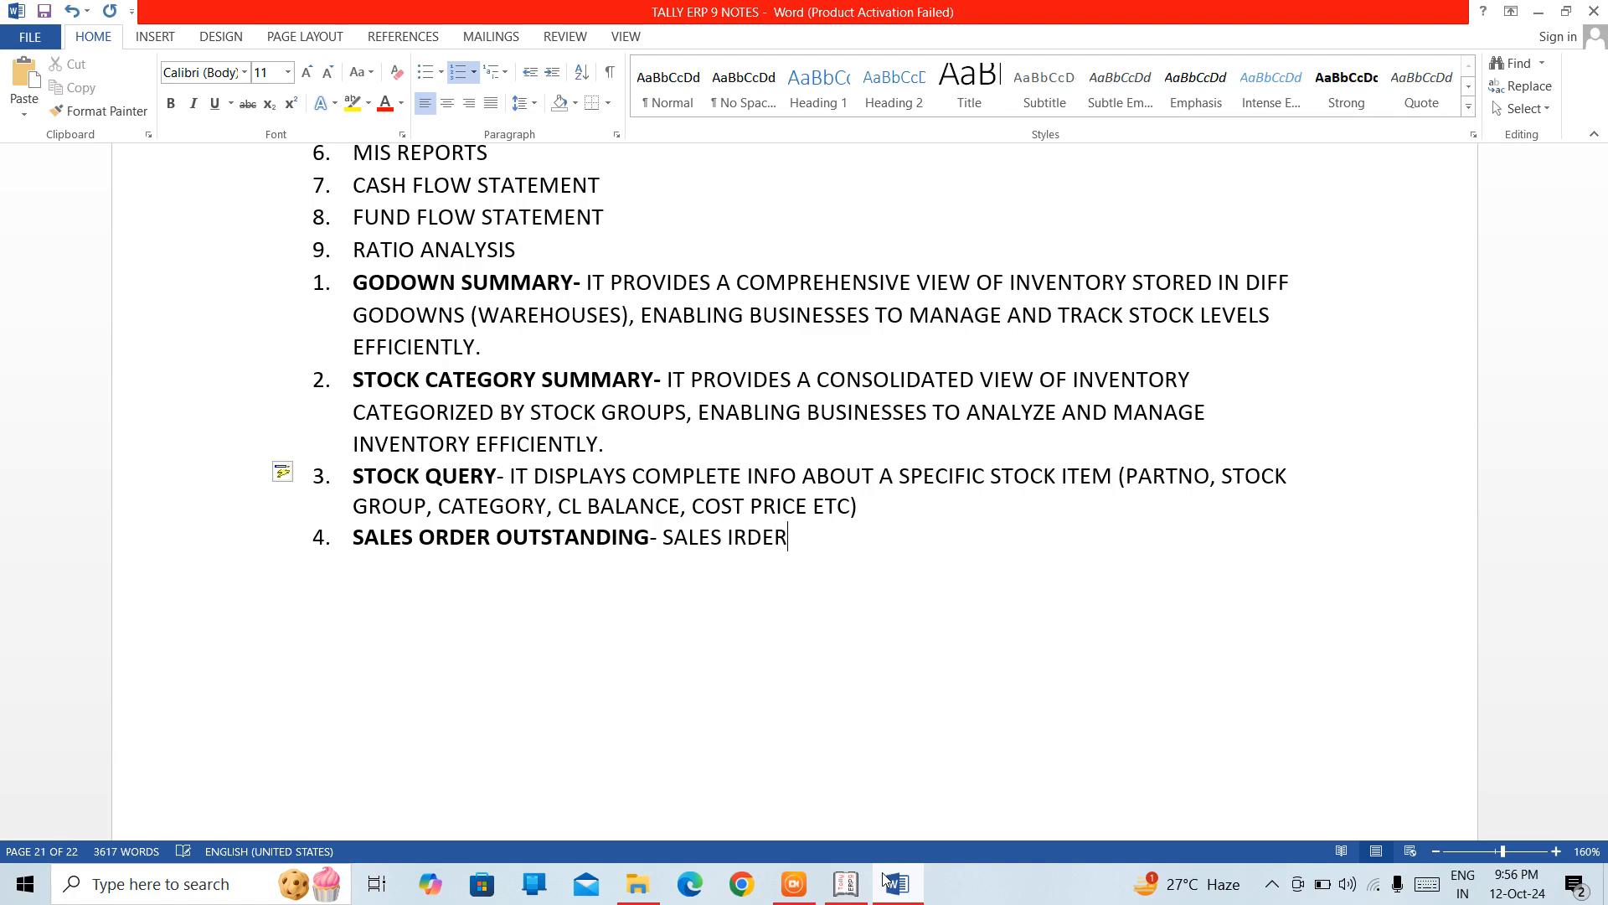
{"action": "key", "text": "Left"}
{"action": "key", "text": "Left"}
{"action": "key", "text": "Left"}
{"action": "key", "text": "Left"}
{"action": "key", "text": "BackSpace"}
{"action": "type", "text": "O"}
{"action": "key", "text": "Right"}
{"action": "key", "text": "Right"}
{"action": "key", "text": "Right"}
{"action": "key", "text": "Right"}
{"action": "type", "text": "SUMMA"}
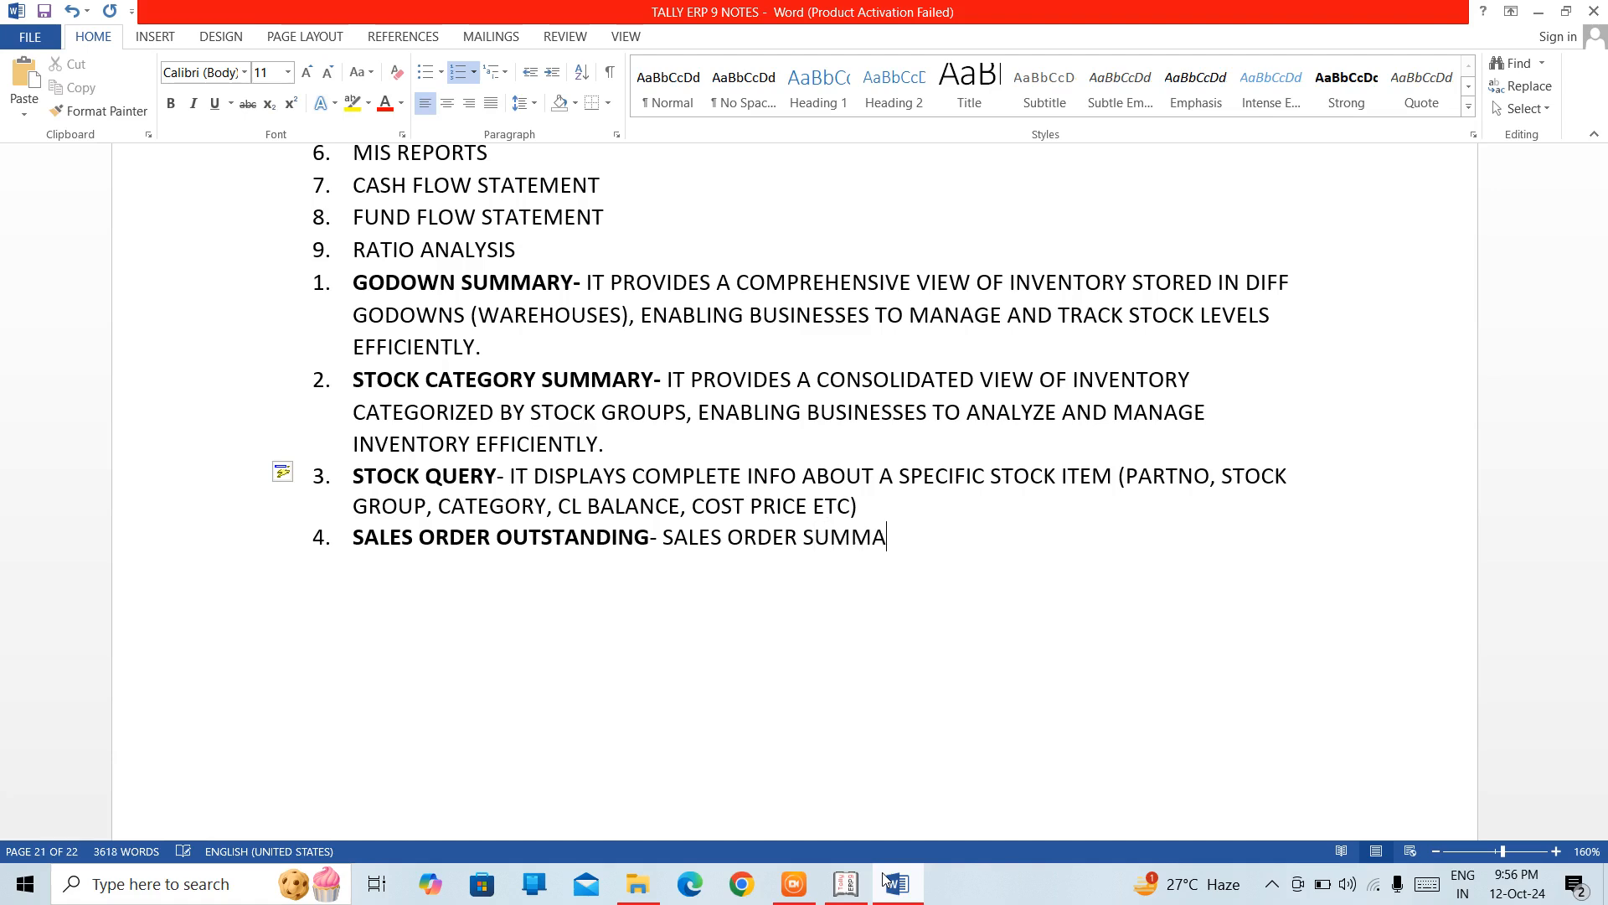
{"action": "type", "text": "RY PROVIDES CO"}
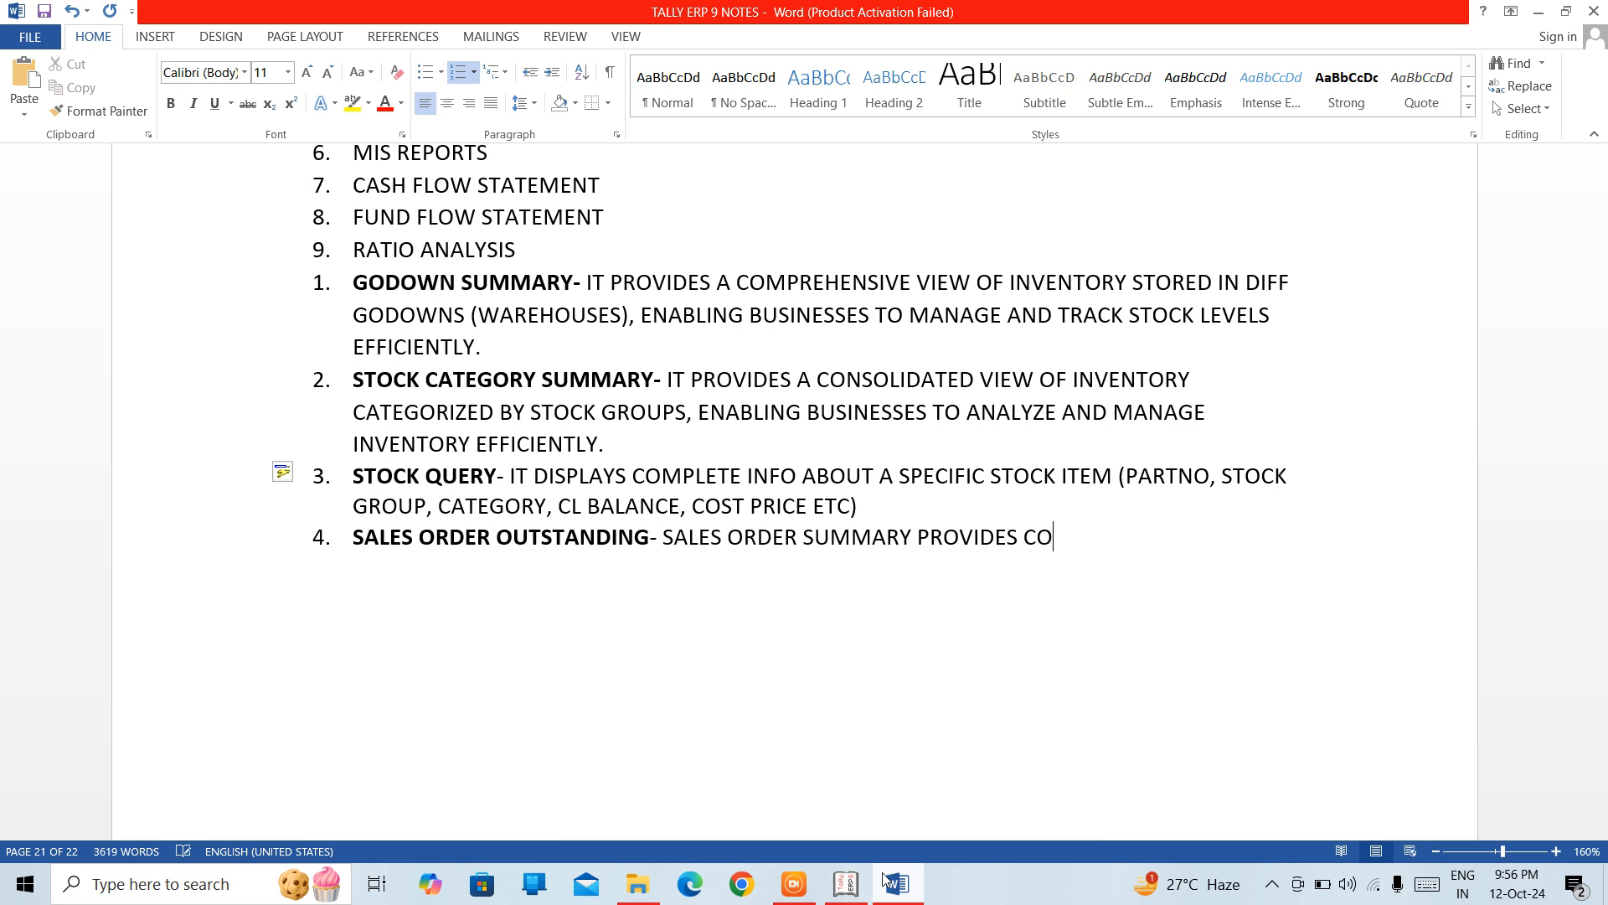
Step: Complete the description's first sentence with "COMPLETE INFO RELATED TO OUTSTANDING SALES ORDERS"
{"action": "type", "text": "MPLETE INFO RE;A"}
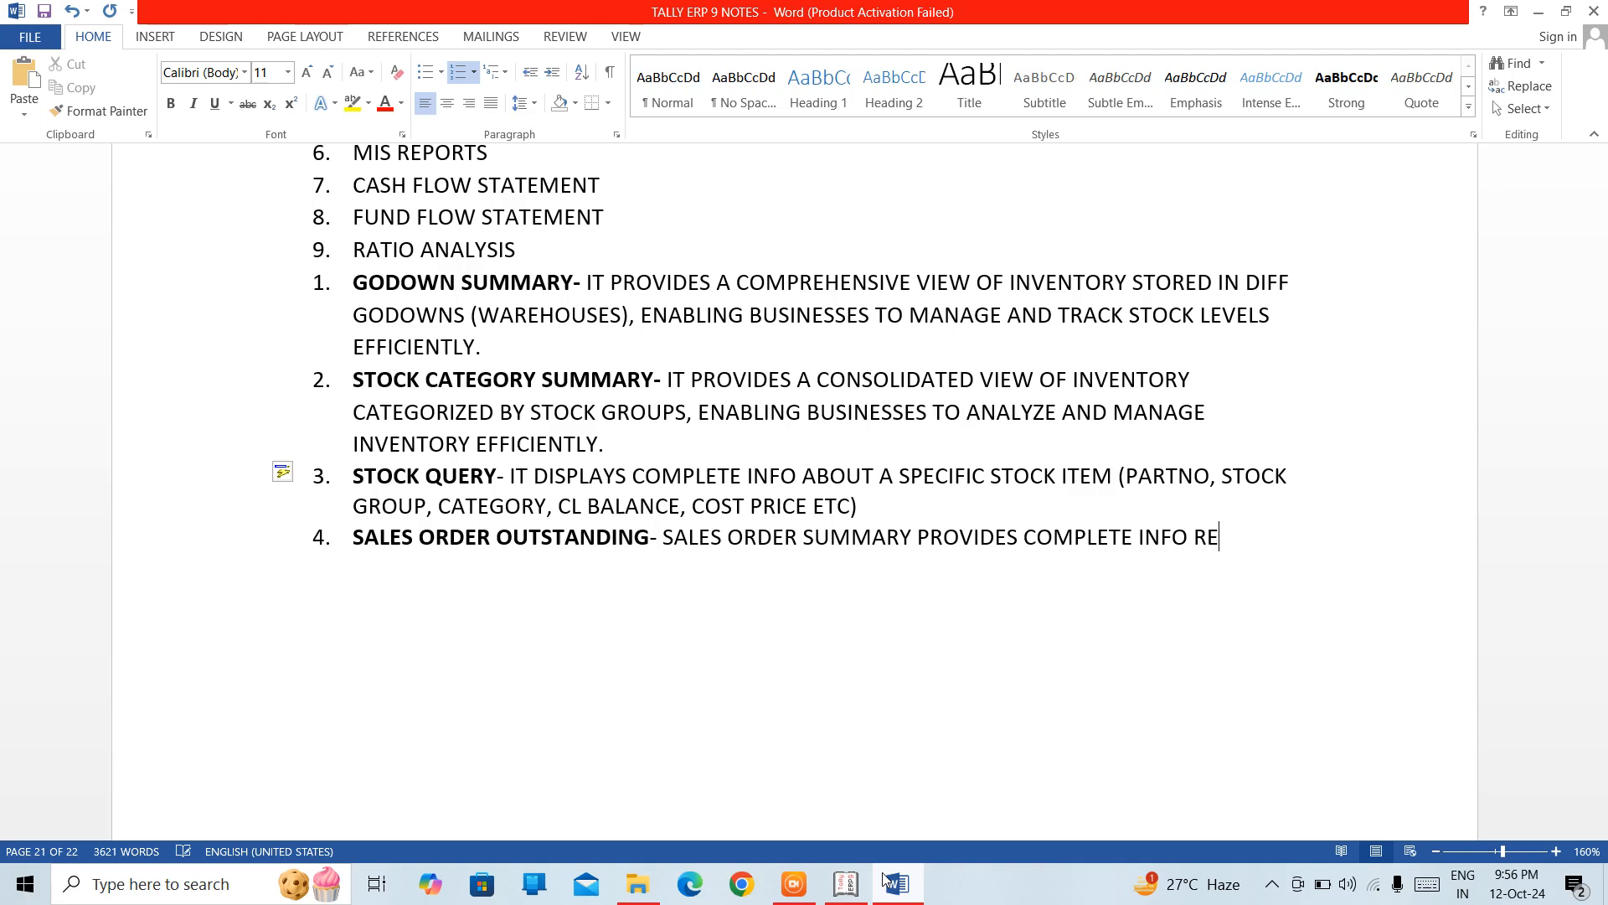
{"action": "key", "text": "BackSpace"}
{"action": "key", "text": "BackSpace"}
{"action": "type", "text": "LATED TO OUTST"}
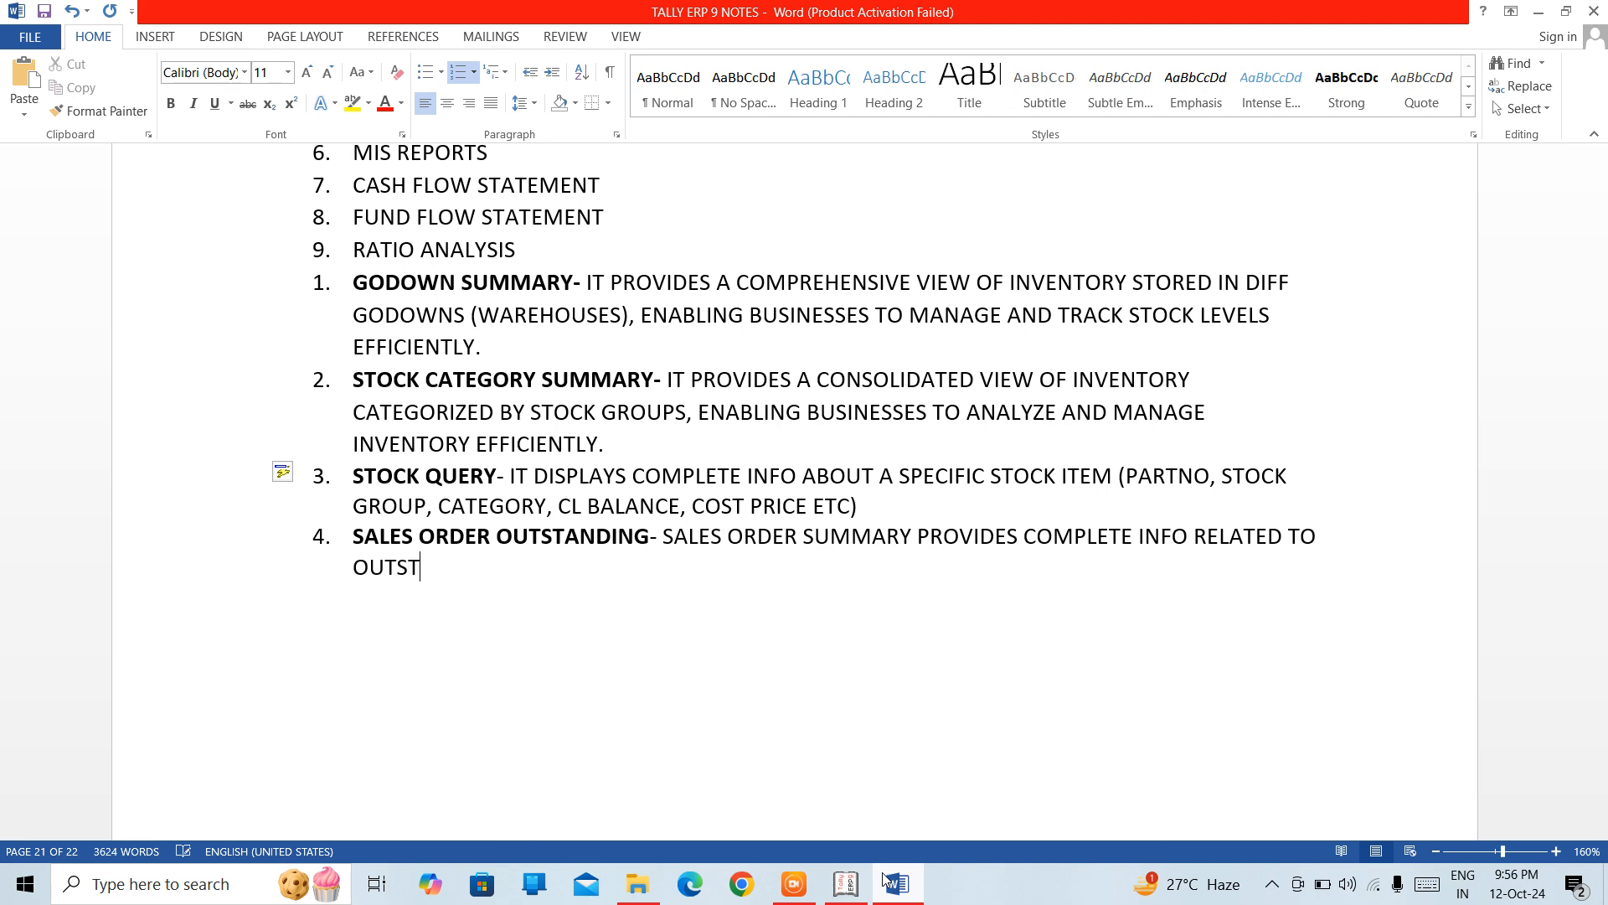
{"action": "type", "text": "ANDING"}
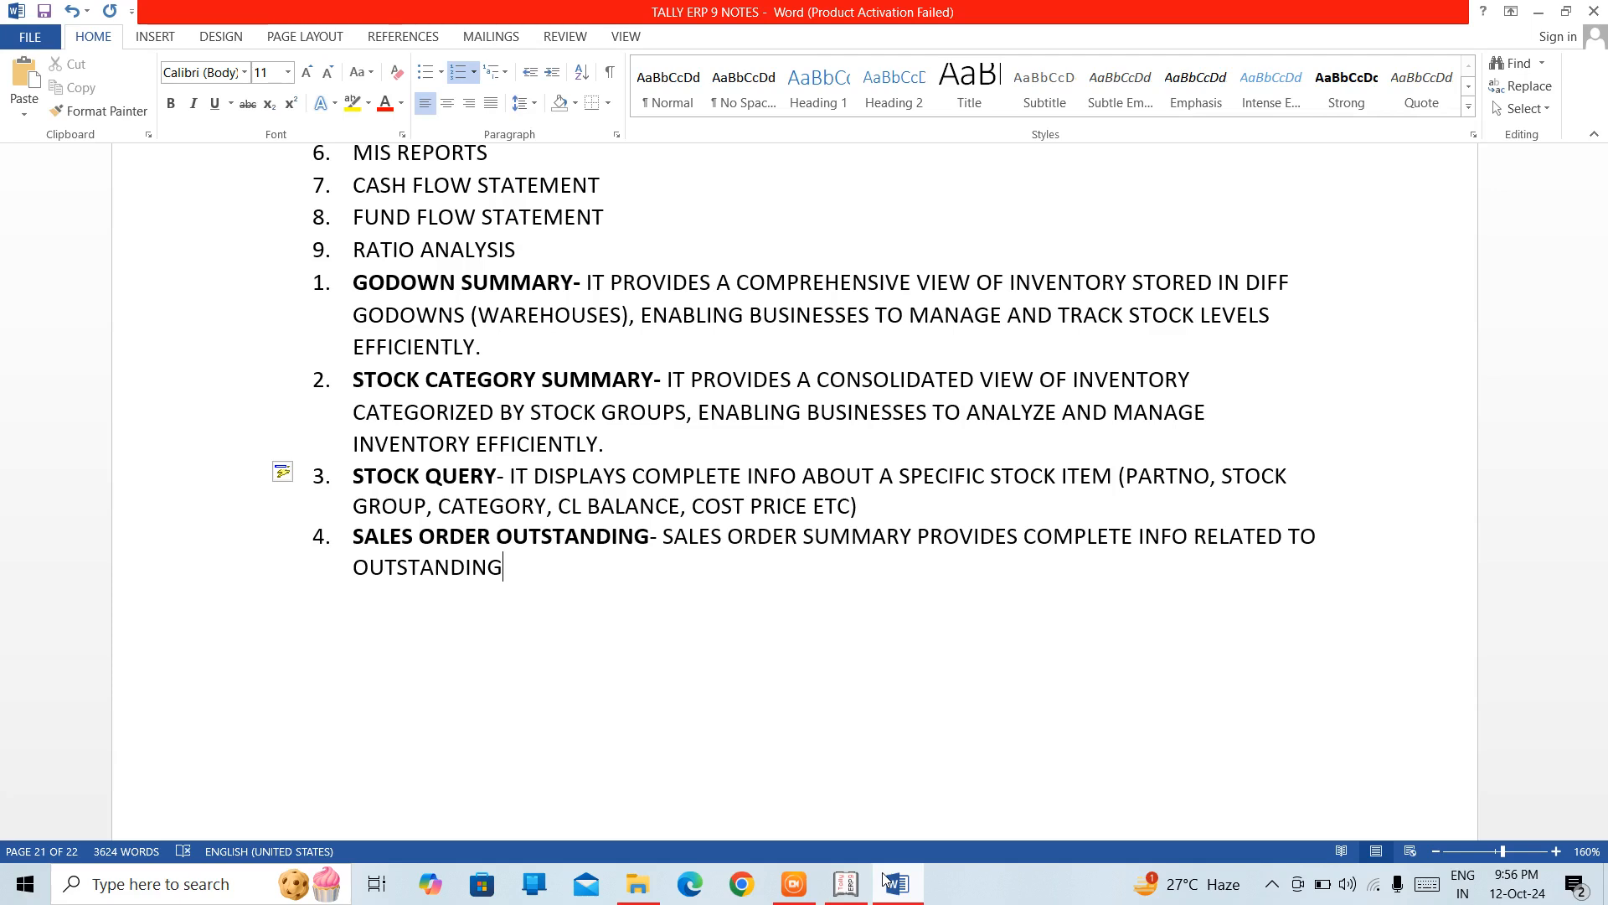
{"action": "type", "text": " SALES ORDER"}
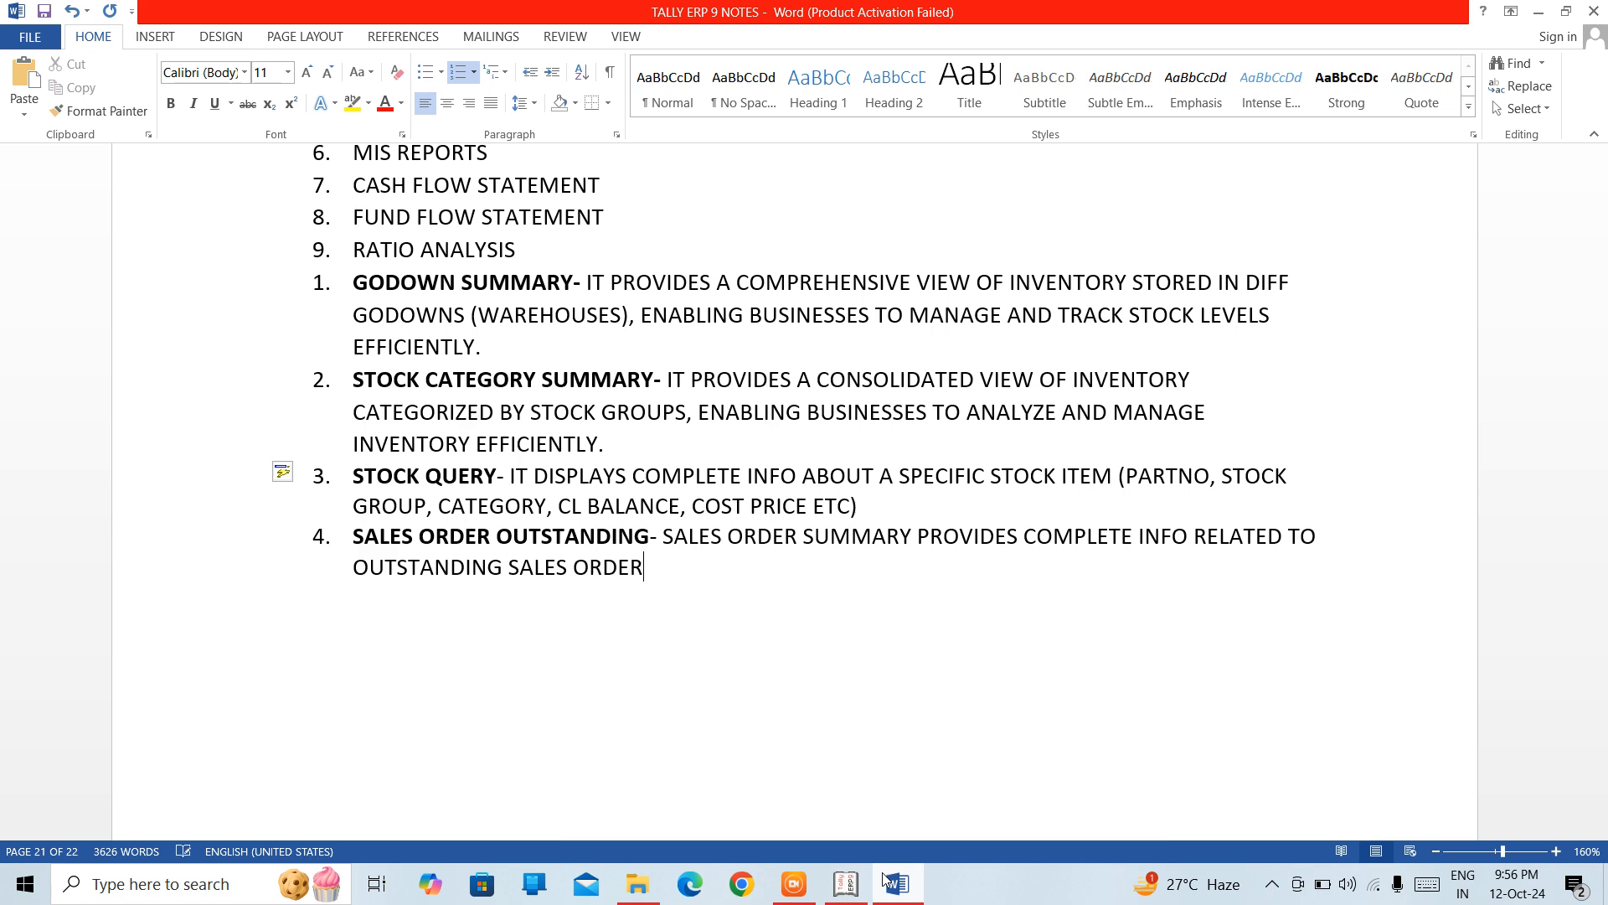
{"action": "type", "text": "S"}
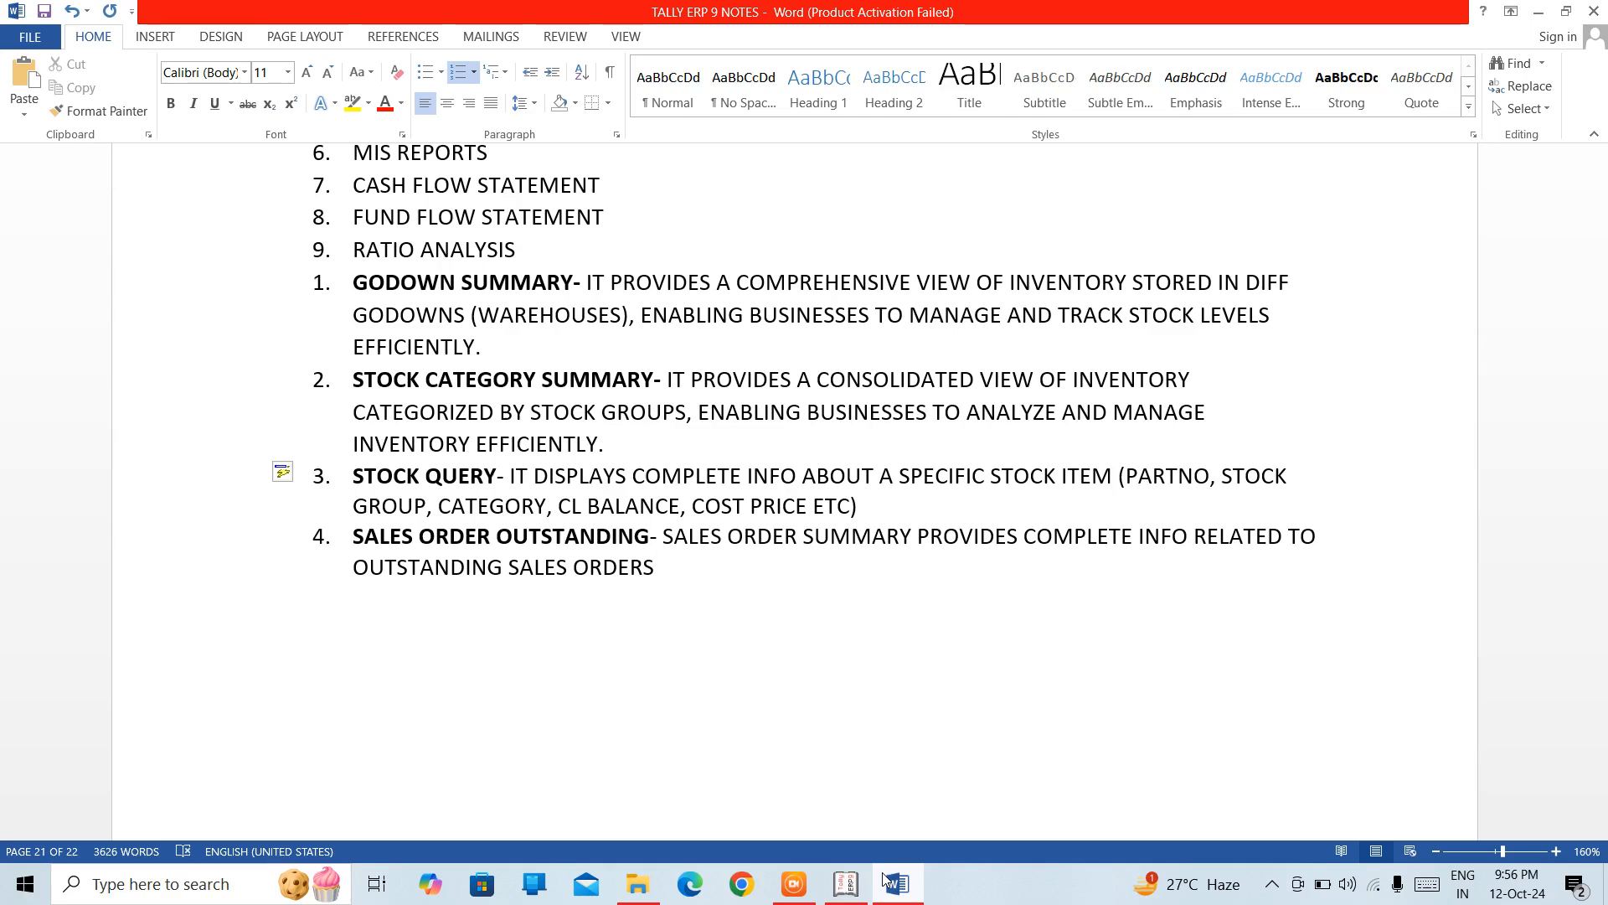
Step: End the first sentence with a period and begin a second one with "THE OUTSTANDING" in the same numbered item
{"action": "type", "text": ". THR="}
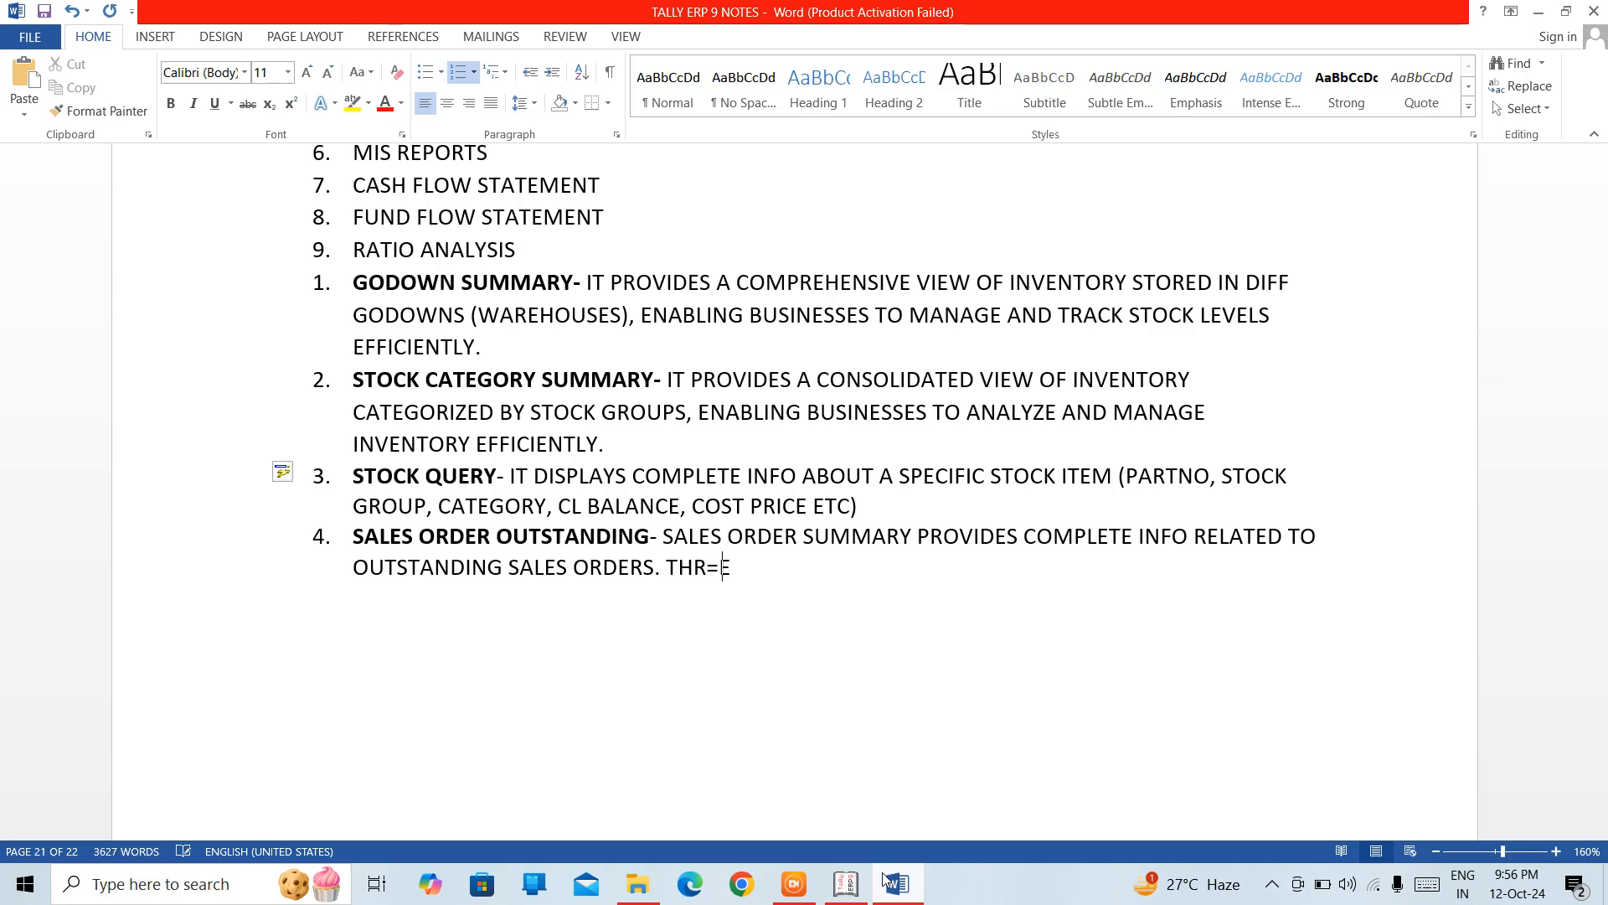
{"action": "key", "text": "BackSpace"}
{"action": "type", "text": "E OU"}
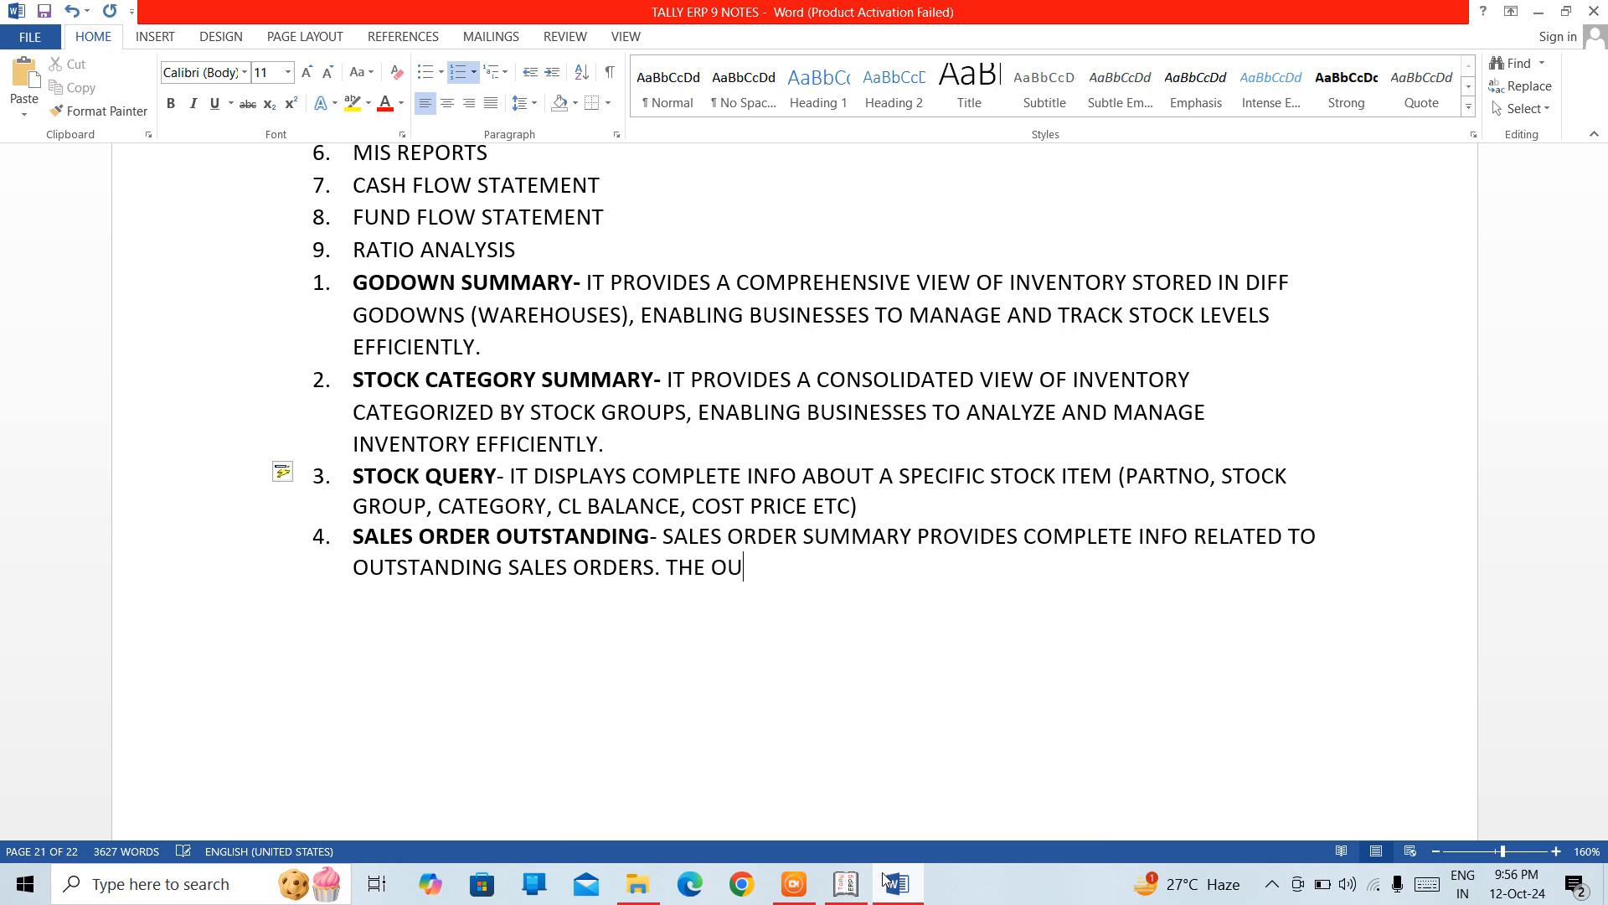
{"action": "type", "text": "TSTANIDNG"}
{"action": "key", "text": "Left"}
{"action": "key", "text": "Left"}
{"action": "key", "text": "Left"}
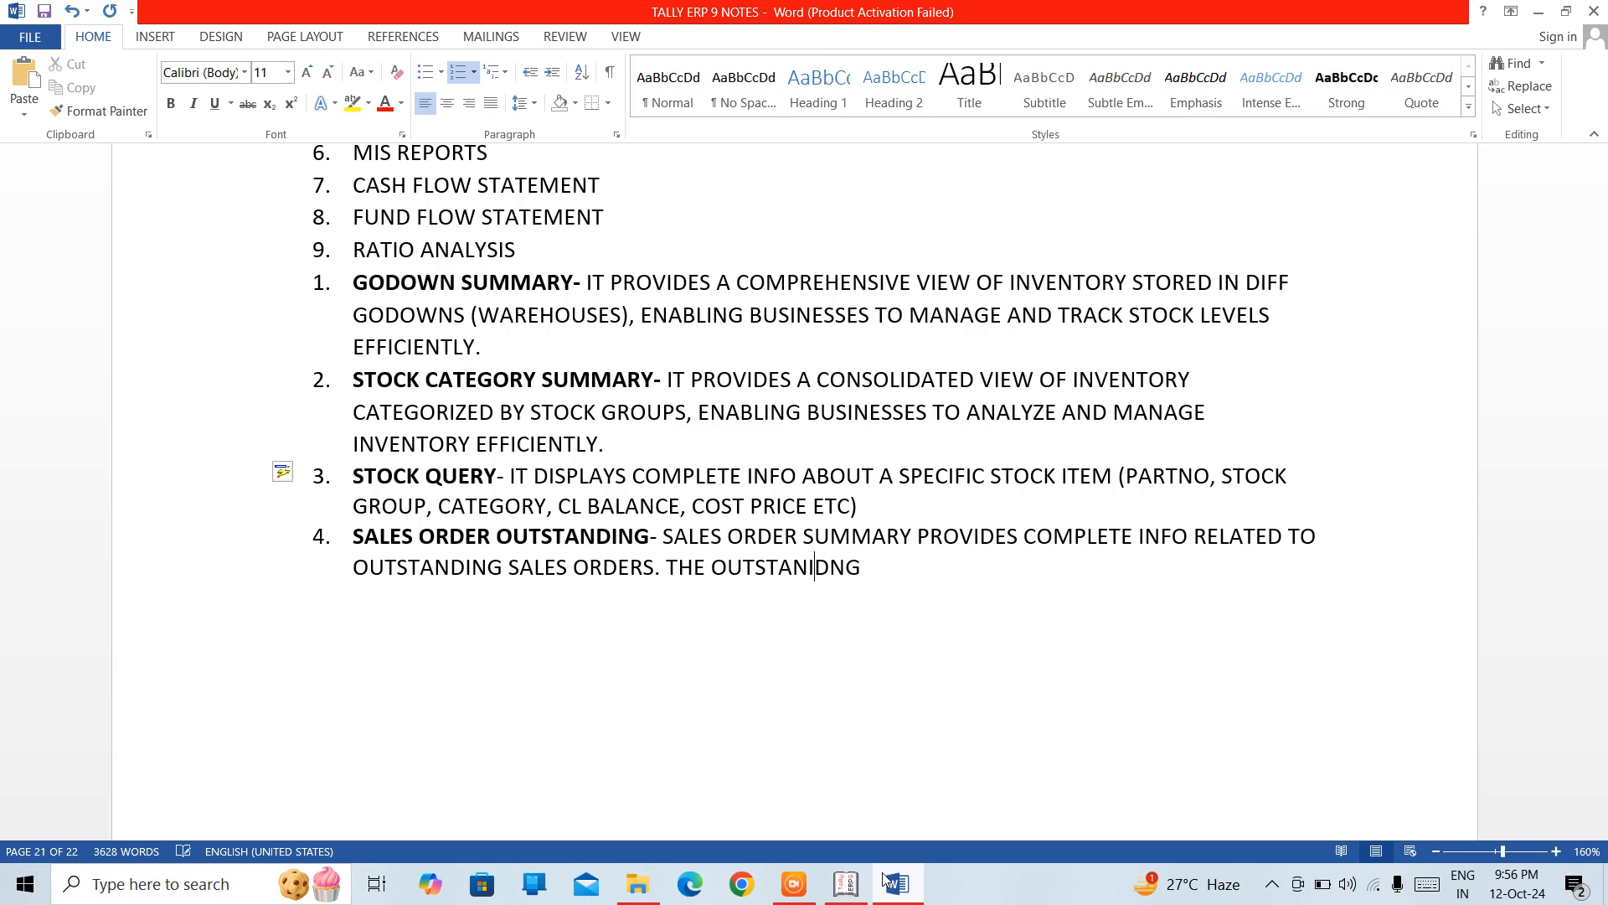
{"action": "key", "text": "Right"}
{"action": "key", "text": "BackSpace"}
{"action": "key", "text": "BackSpace"}
{"action": "key", "text": "Right"}
{"action": "key", "text": "Right"}
{"action": "key", "text": "Return"}
{"action": "key", "text": "Return"}
{"action": "key", "text": "BackSpace"}
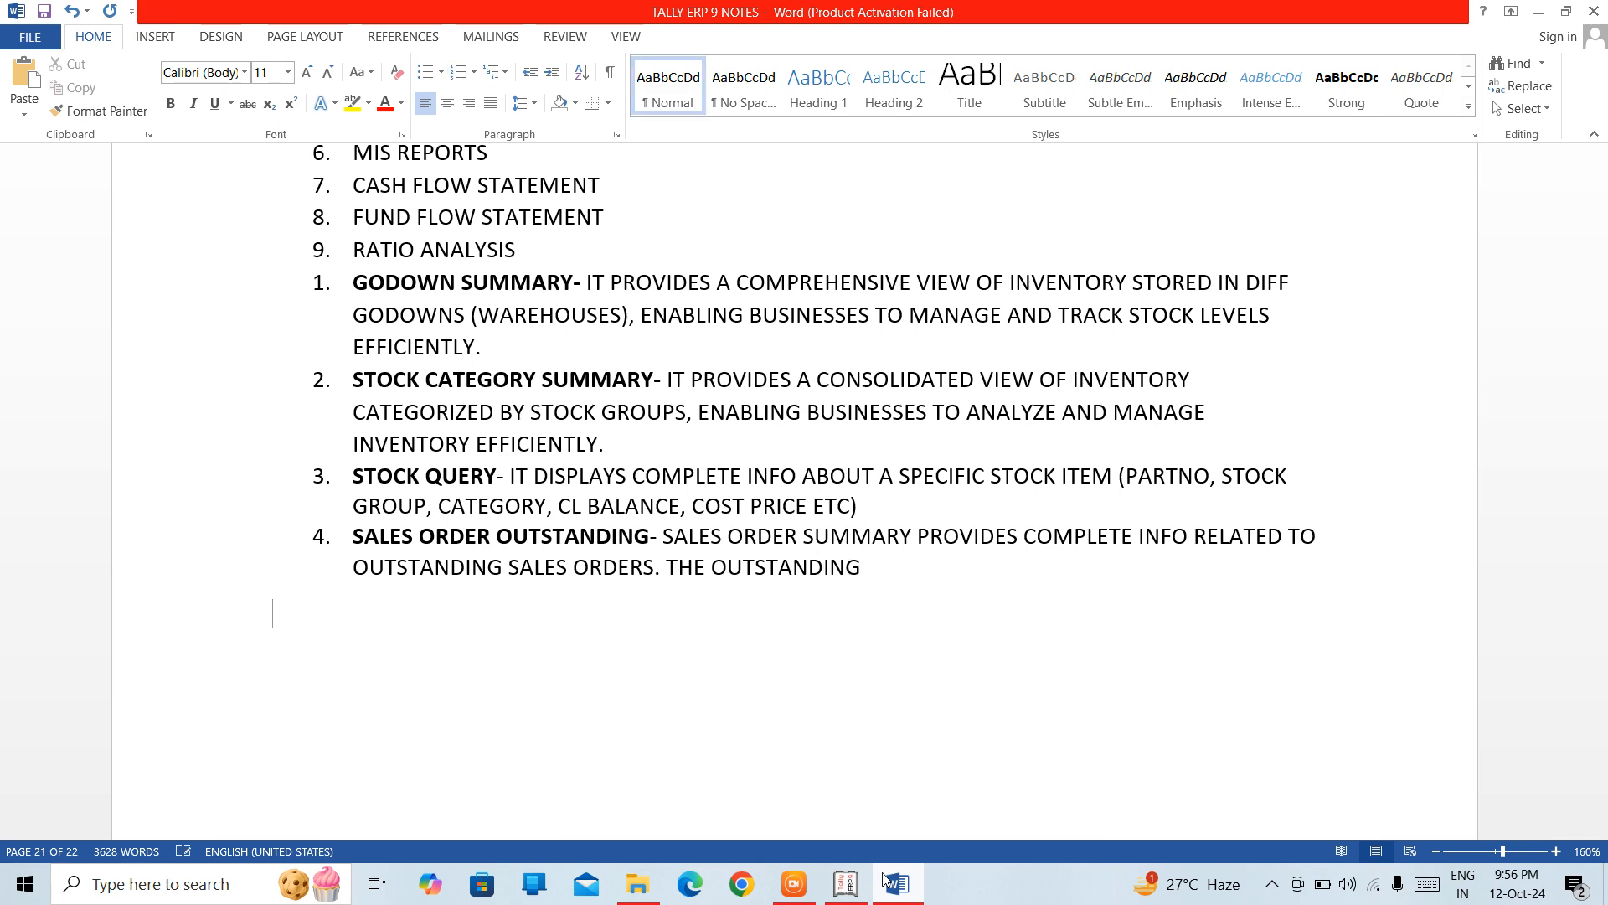
{"action": "key", "text": "BackSpace"}
Step: Complete the second sentence with "ORDER CAN BE VIEWED ACC TO THE FOLLOWING----"
{"action": "type", "text": "O"}
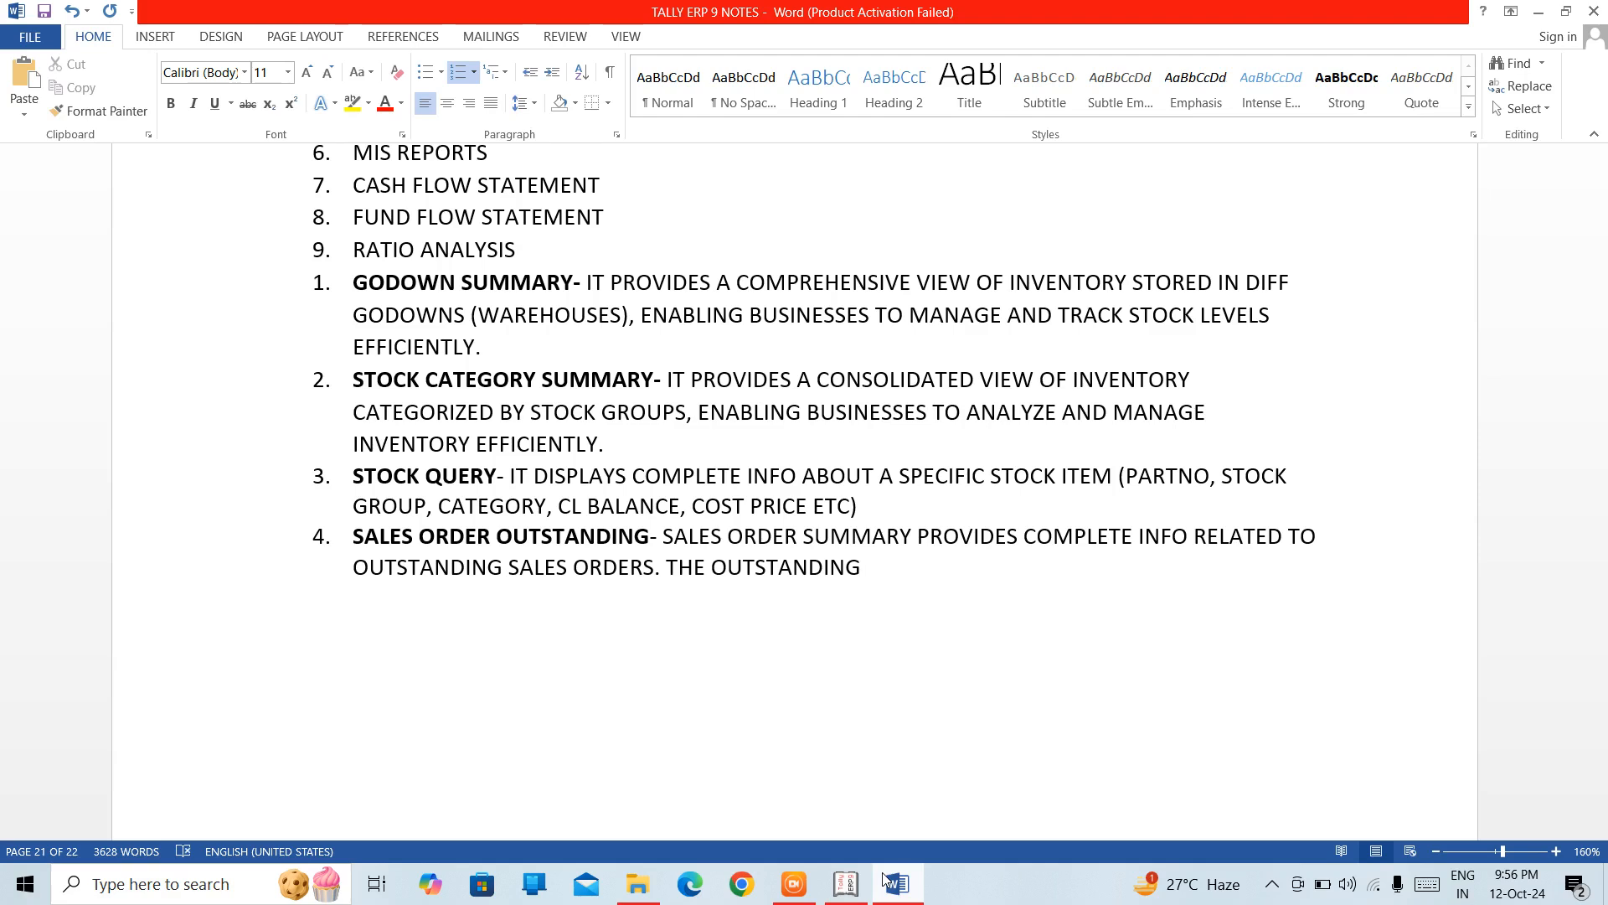
{"action": "type", "text": "RDER CAN BE B"}
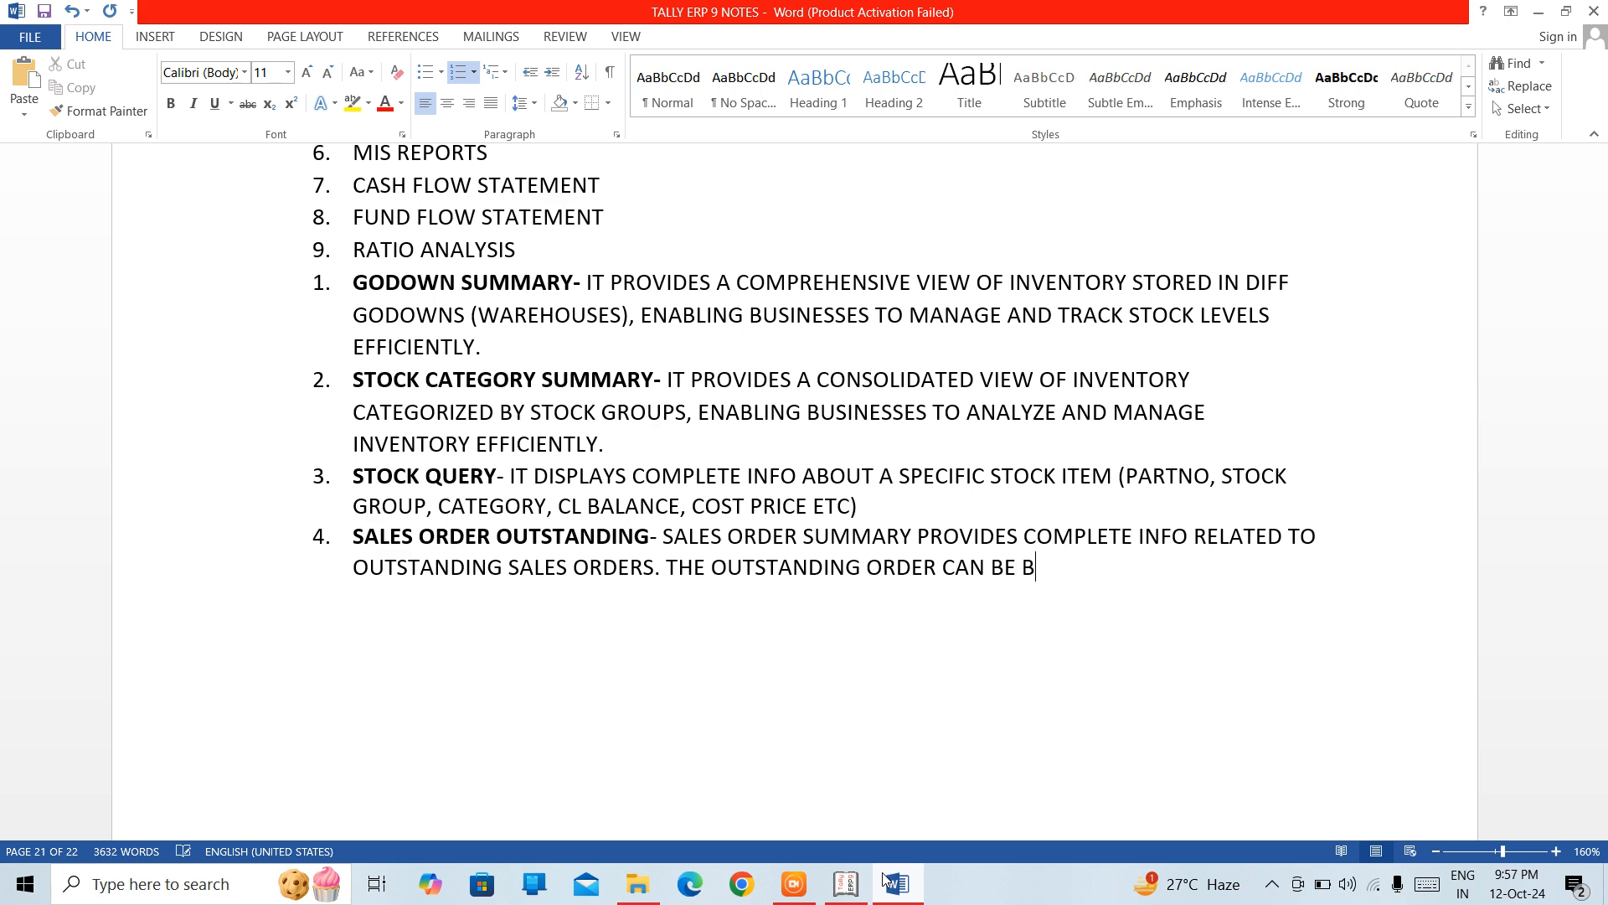
{"action": "key", "text": "BackSpace"}
{"action": "type", "text": "VIEWED ACCP"}
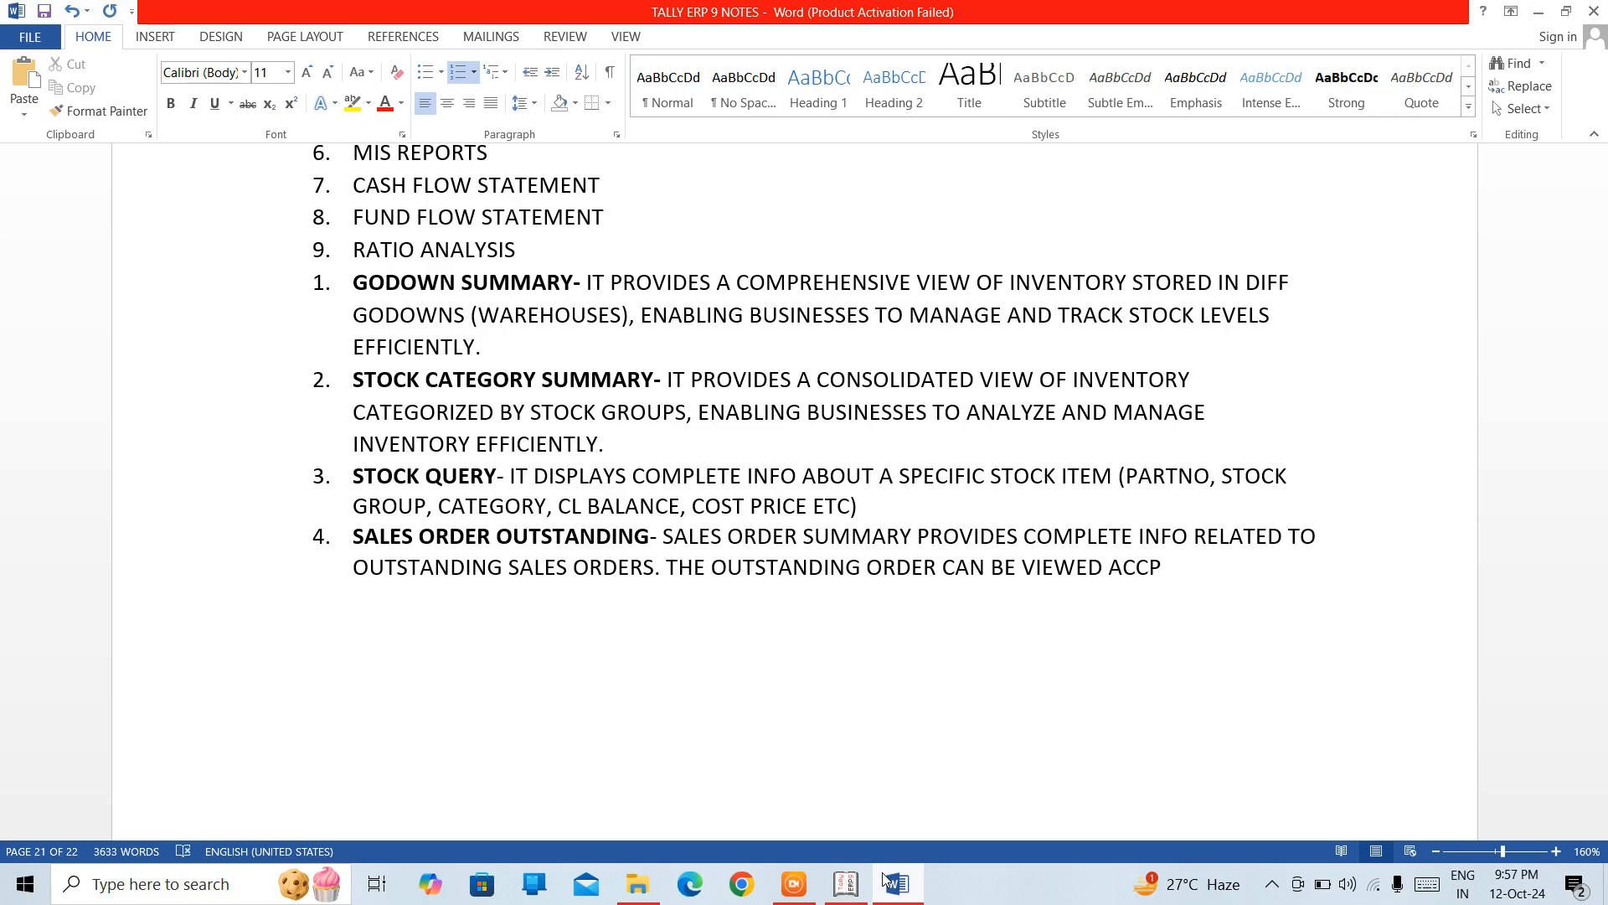
{"action": "key", "text": "BackSpace"}
{"action": "type", "text": "TO THE FOLLO"}
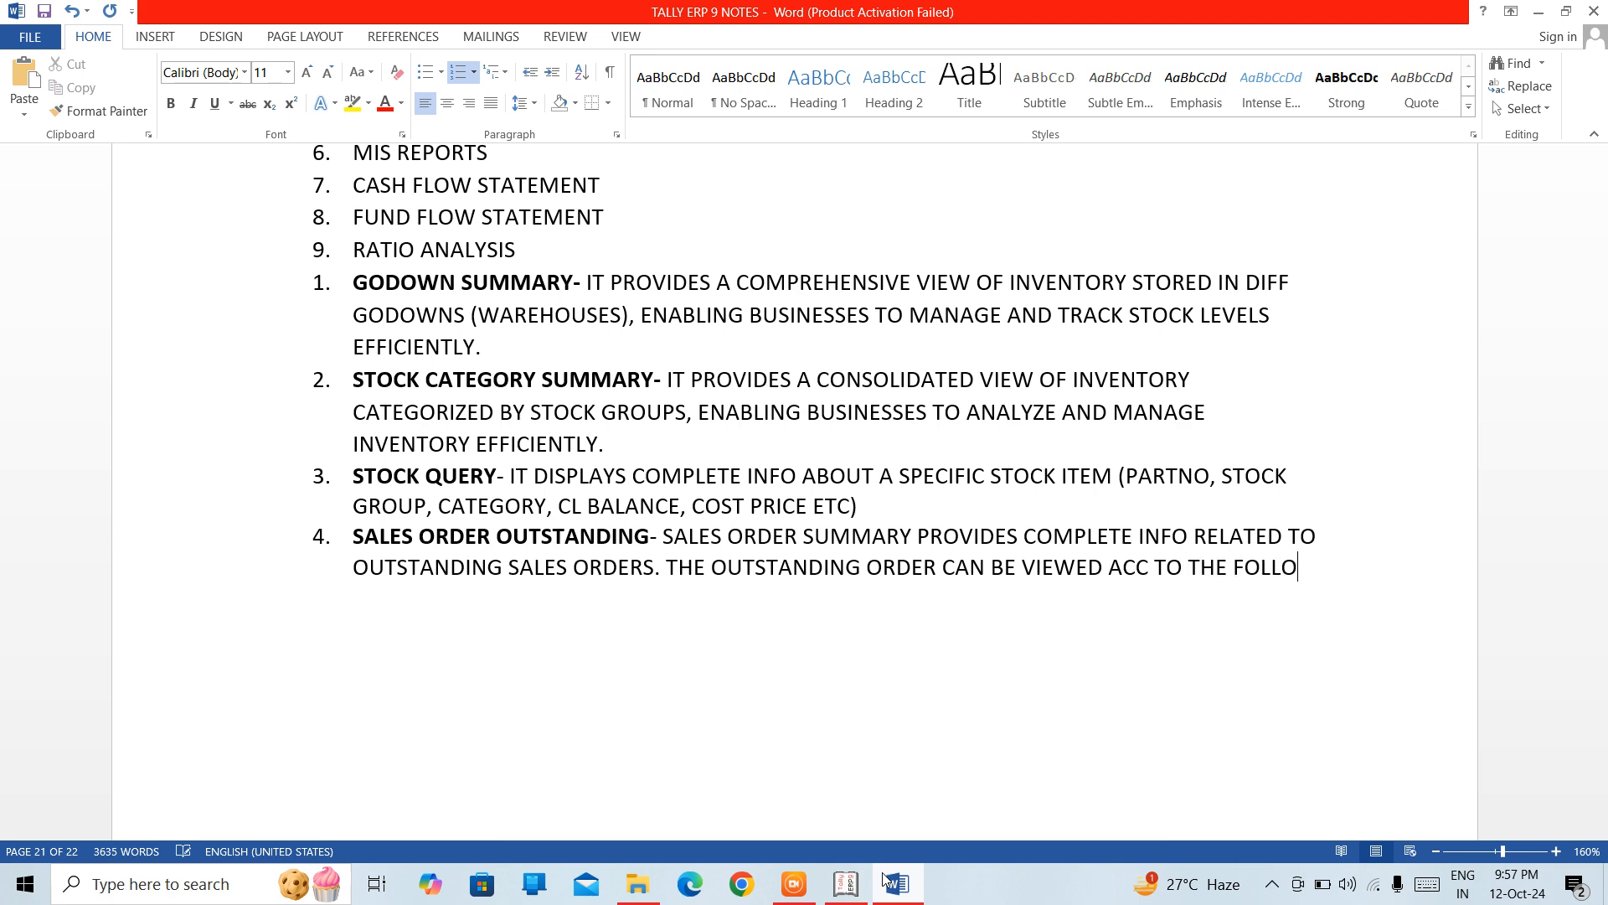
{"action": "type", "text": "WING----"}
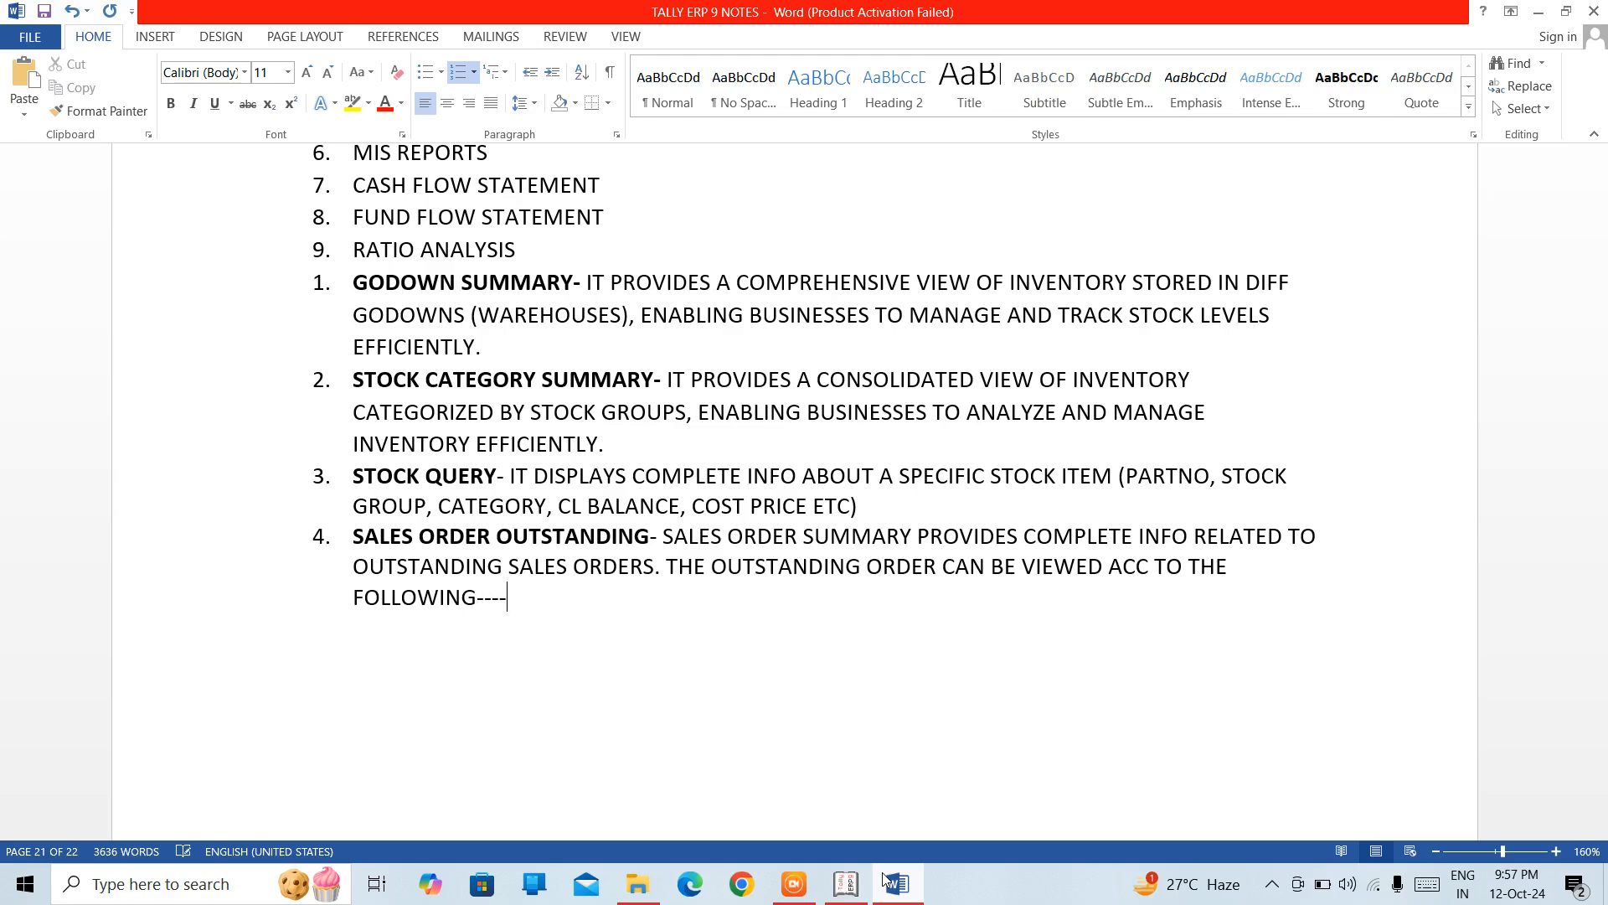
Step: Start a bulleted list under the Sales Order Outstanding note with "STOCK GROUPWISE" as its first entry
{"action": "key", "text": "Return"}
{"action": "key", "text": "Return"}
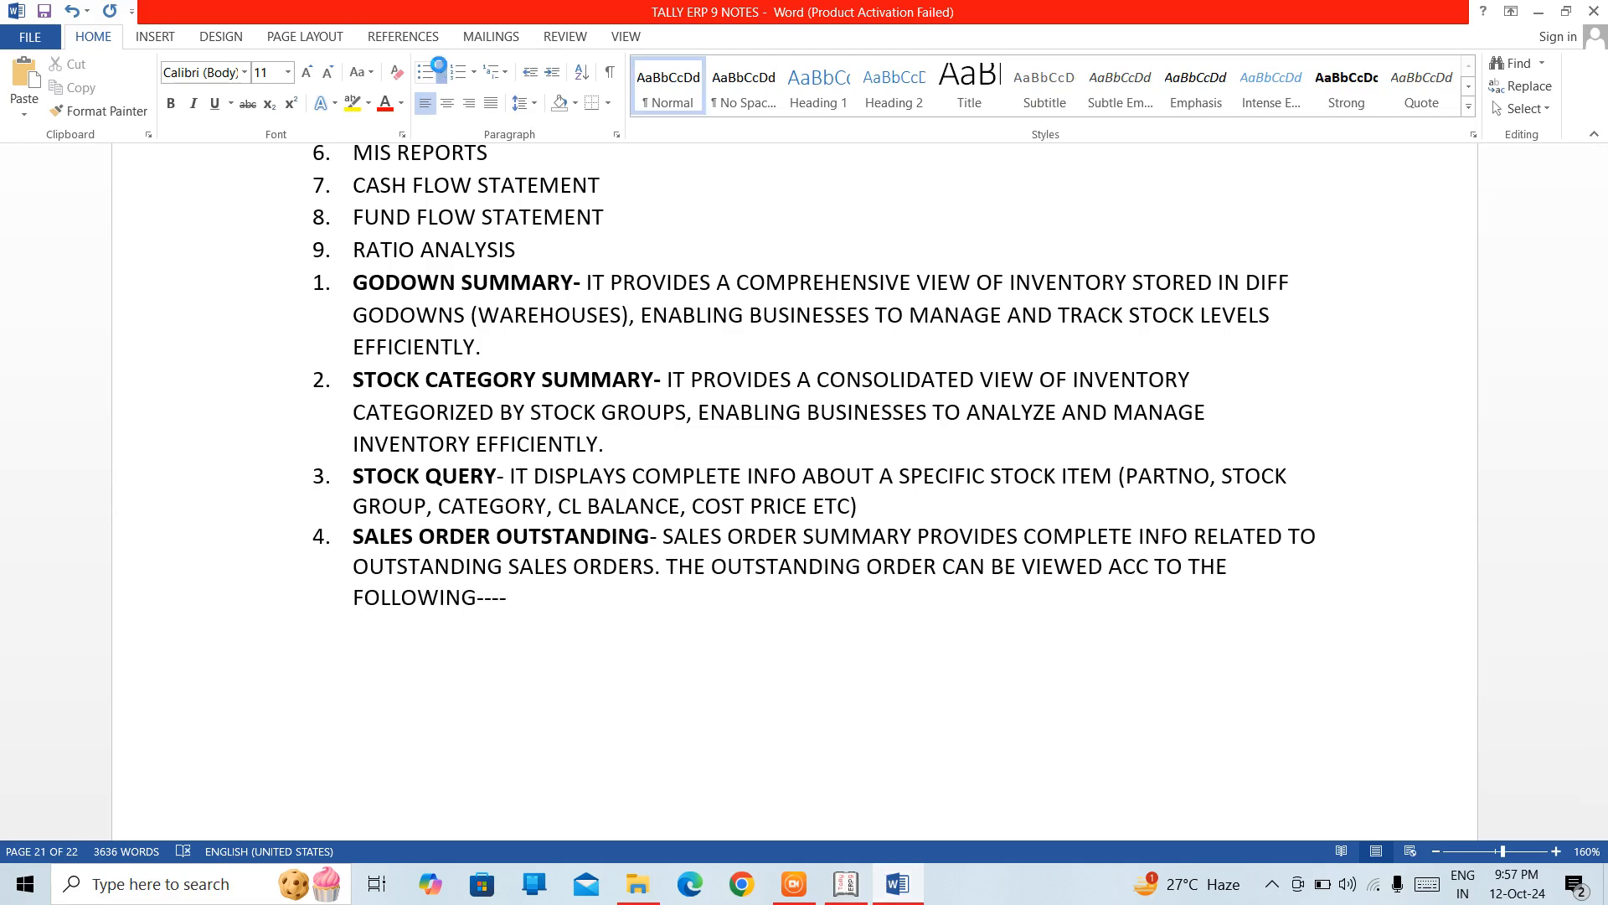
{"action": "left_click", "coordinate": [427, 74]}
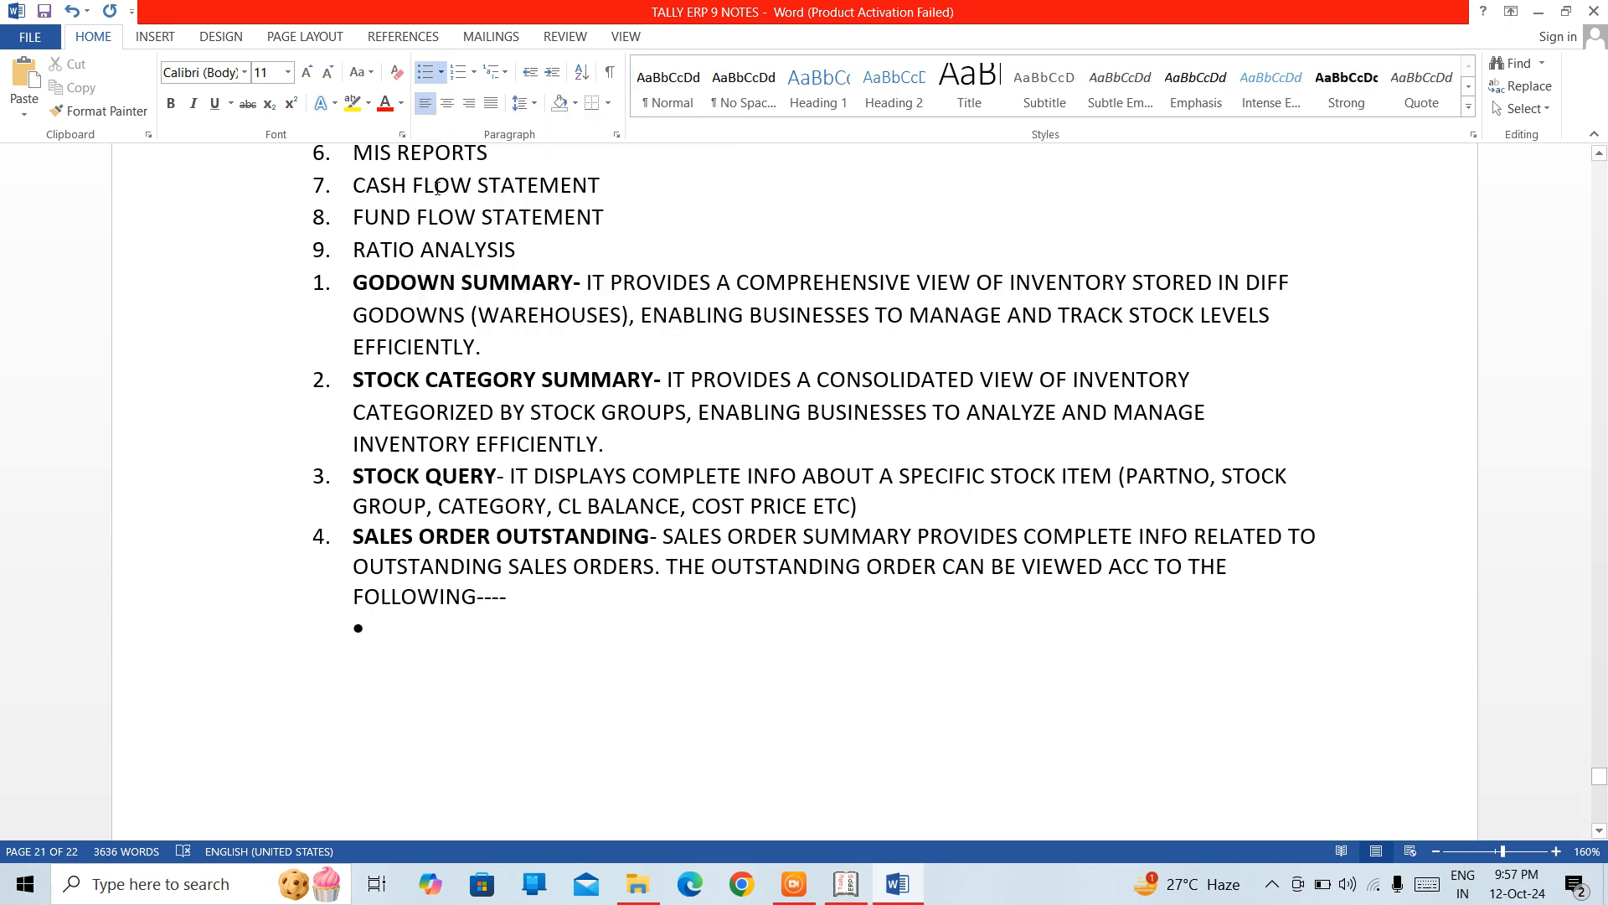
{"action": "type", "text": "STOCK GR"}
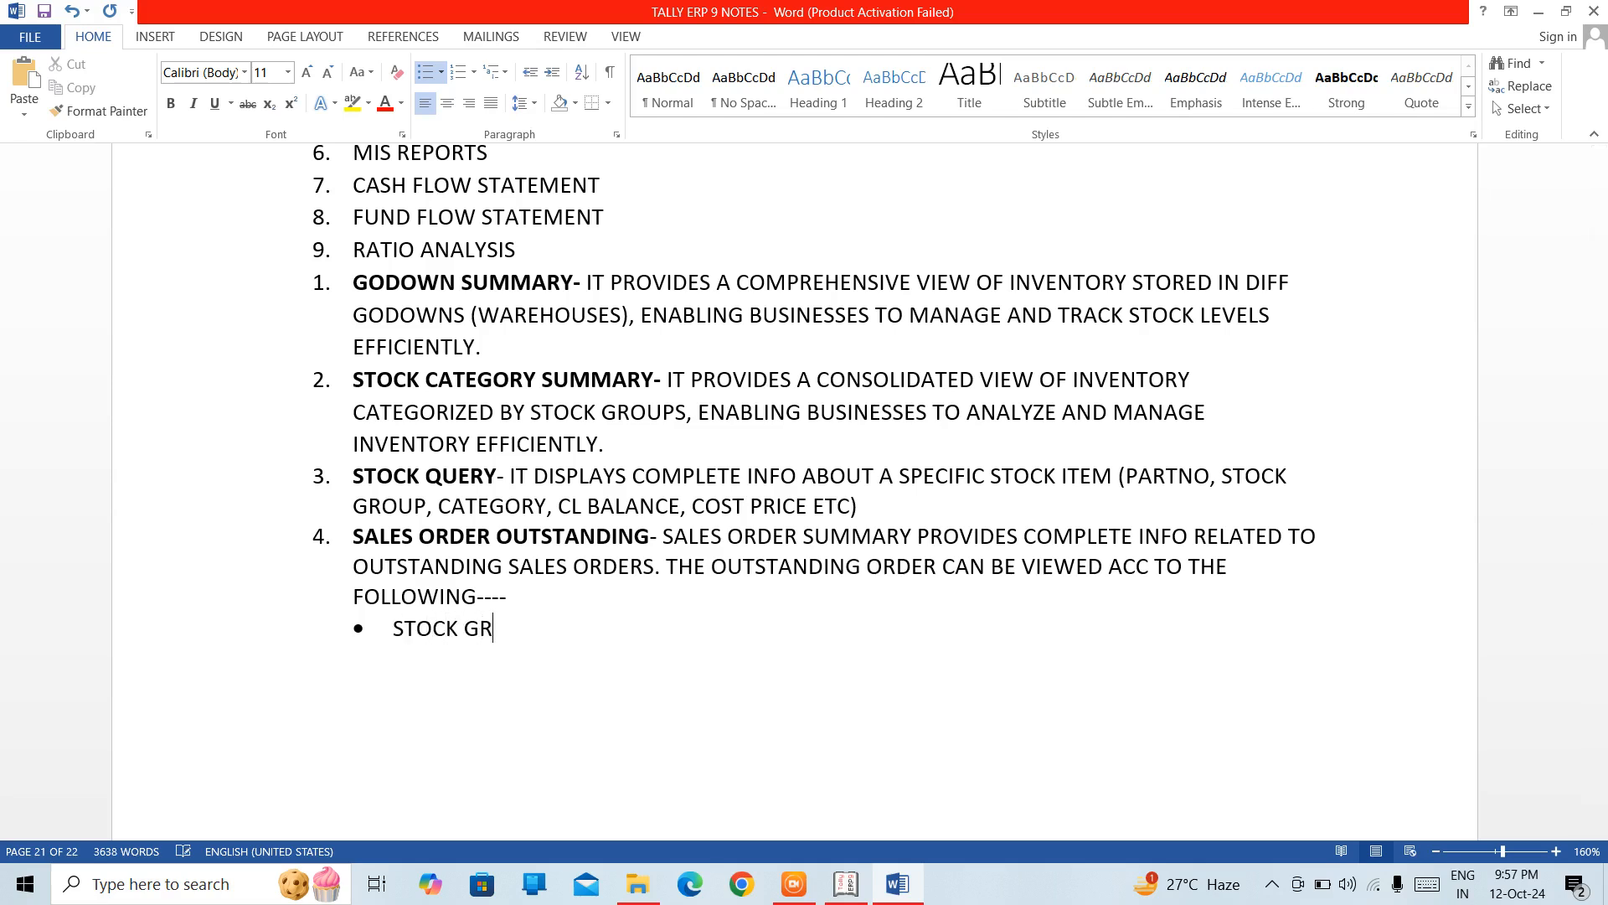
{"action": "type", "text": "OUPWISE"}
{"action": "key", "text": "Return"}
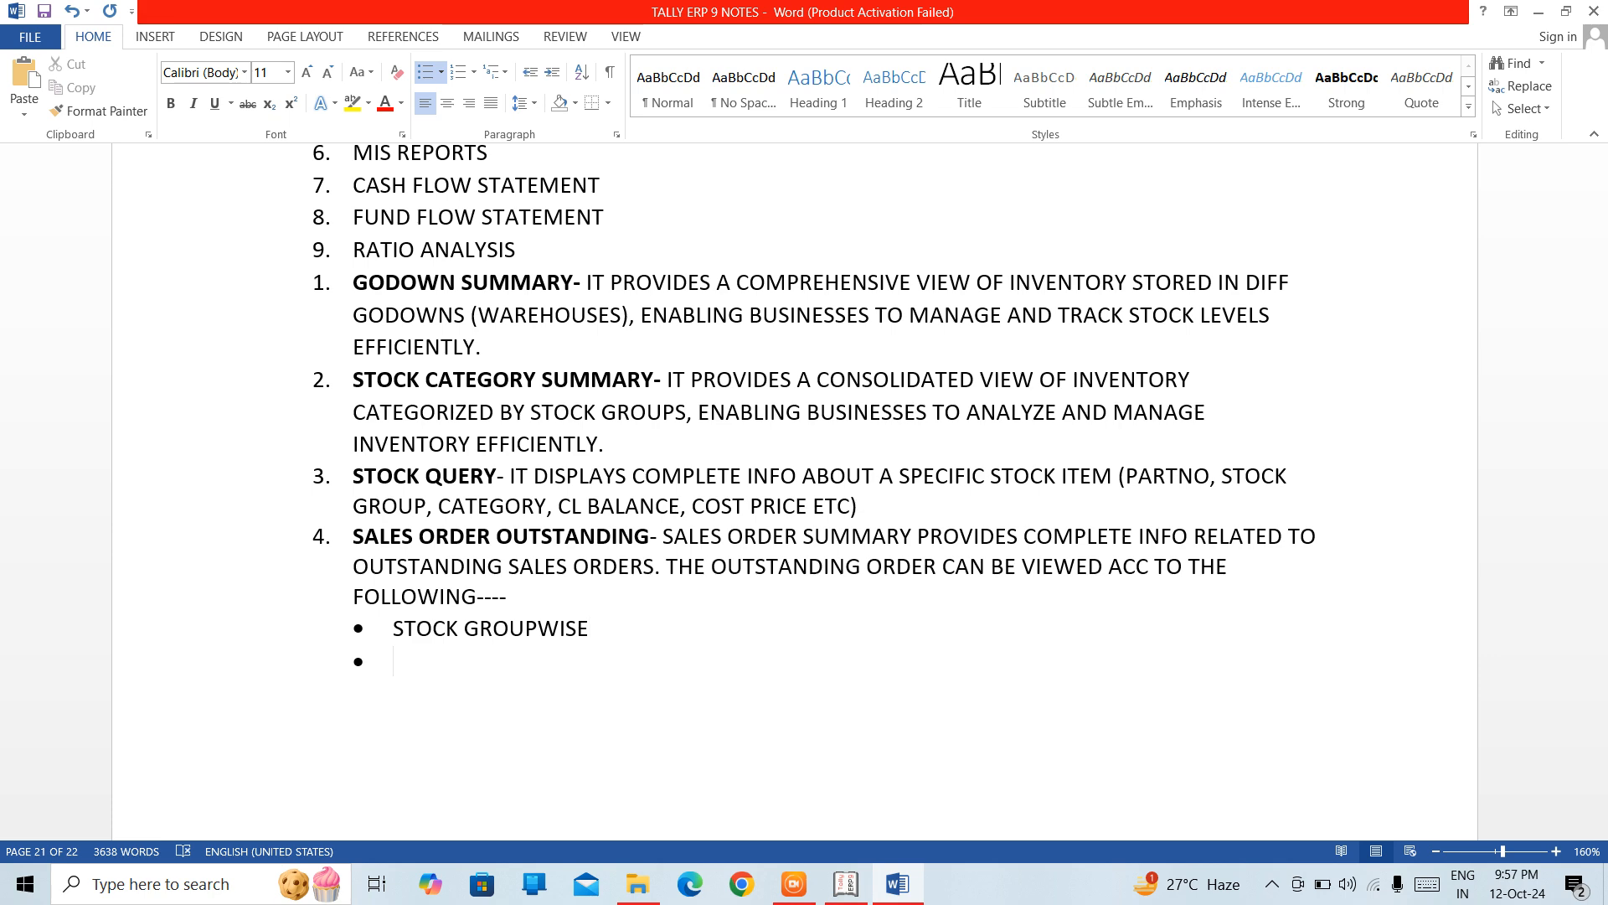
Step: Add the bullets "STOCK CATEGORY WISE" and "STOCK ITEM WISE" below the stock group entry
{"action": "type", "text": "STOCK "}
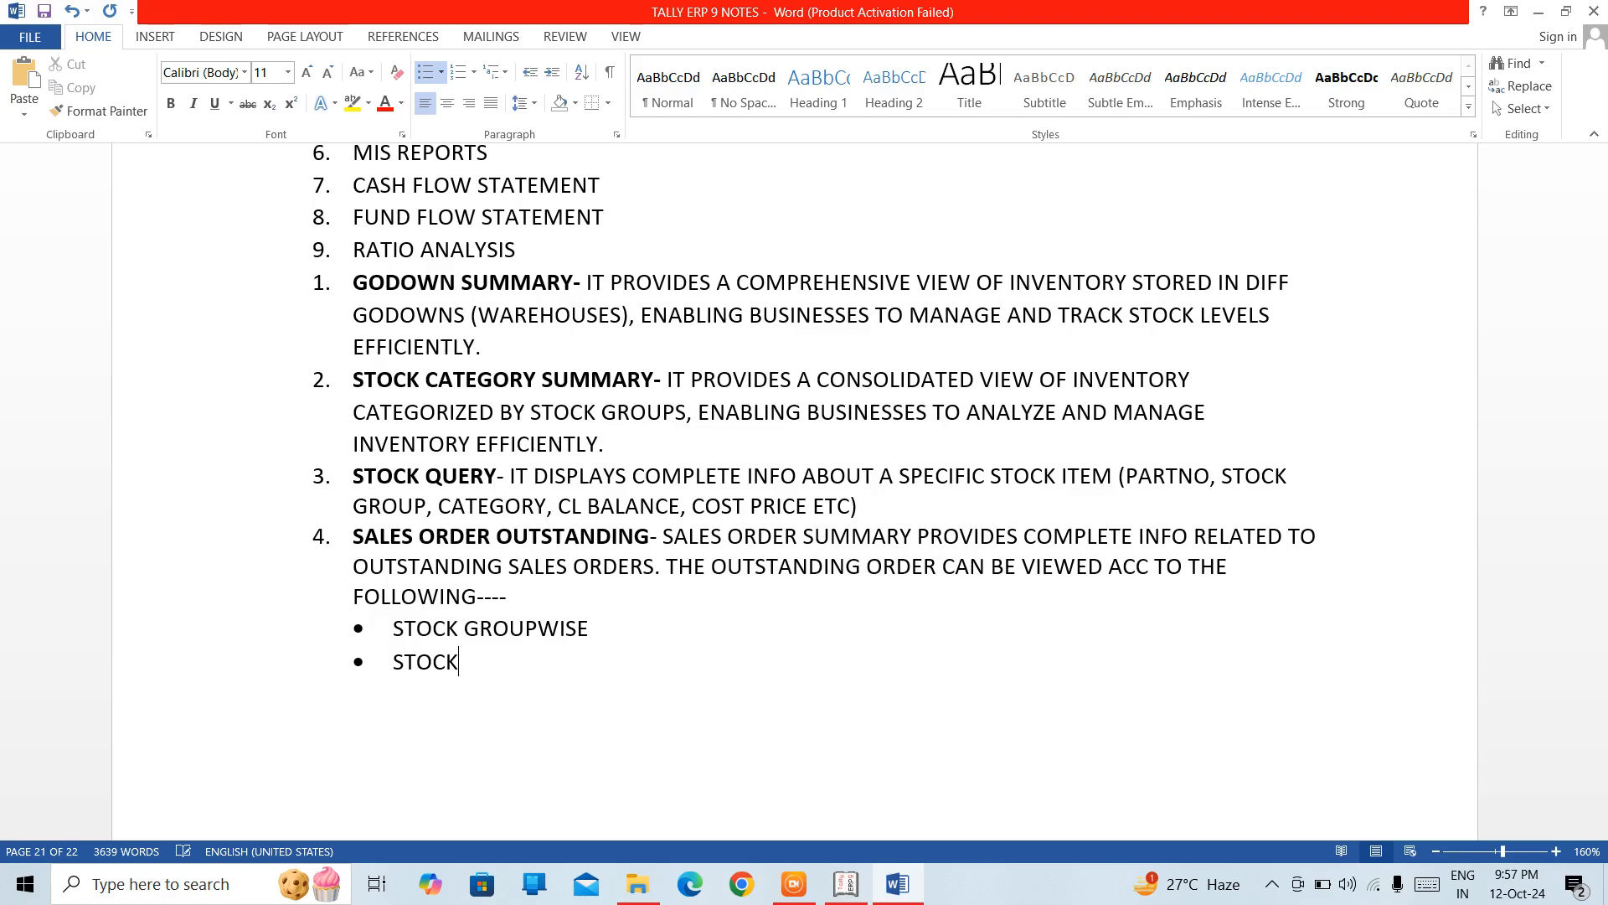
{"action": "type", "text": "CATEGORY"}
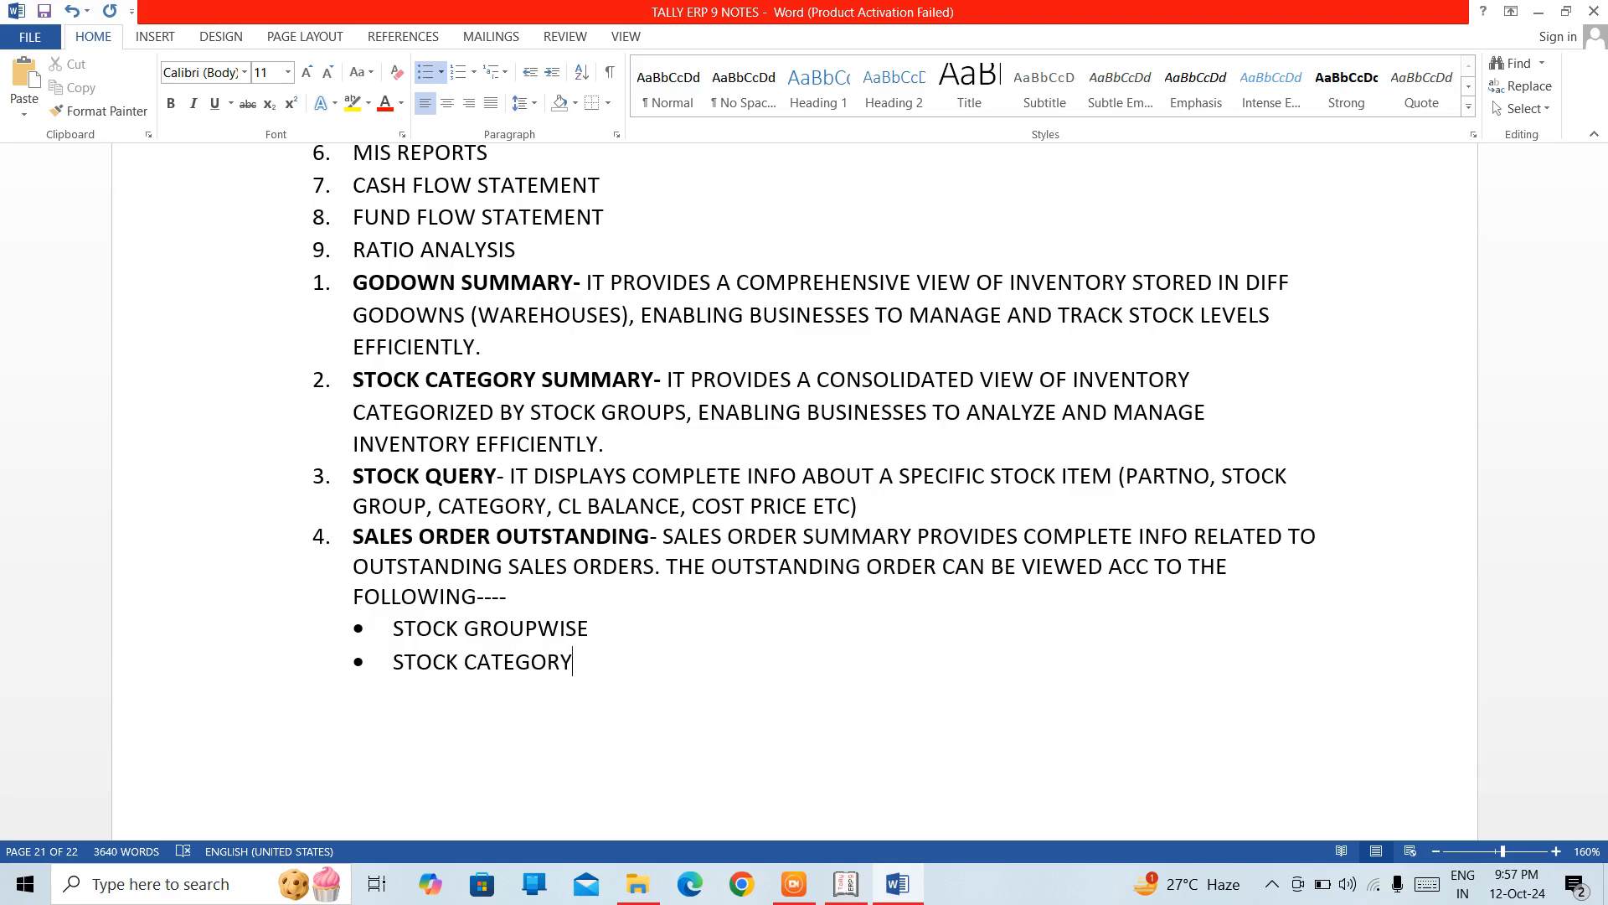
{"action": "type", "text": " WISE"}
{"action": "key", "text": "Return"}
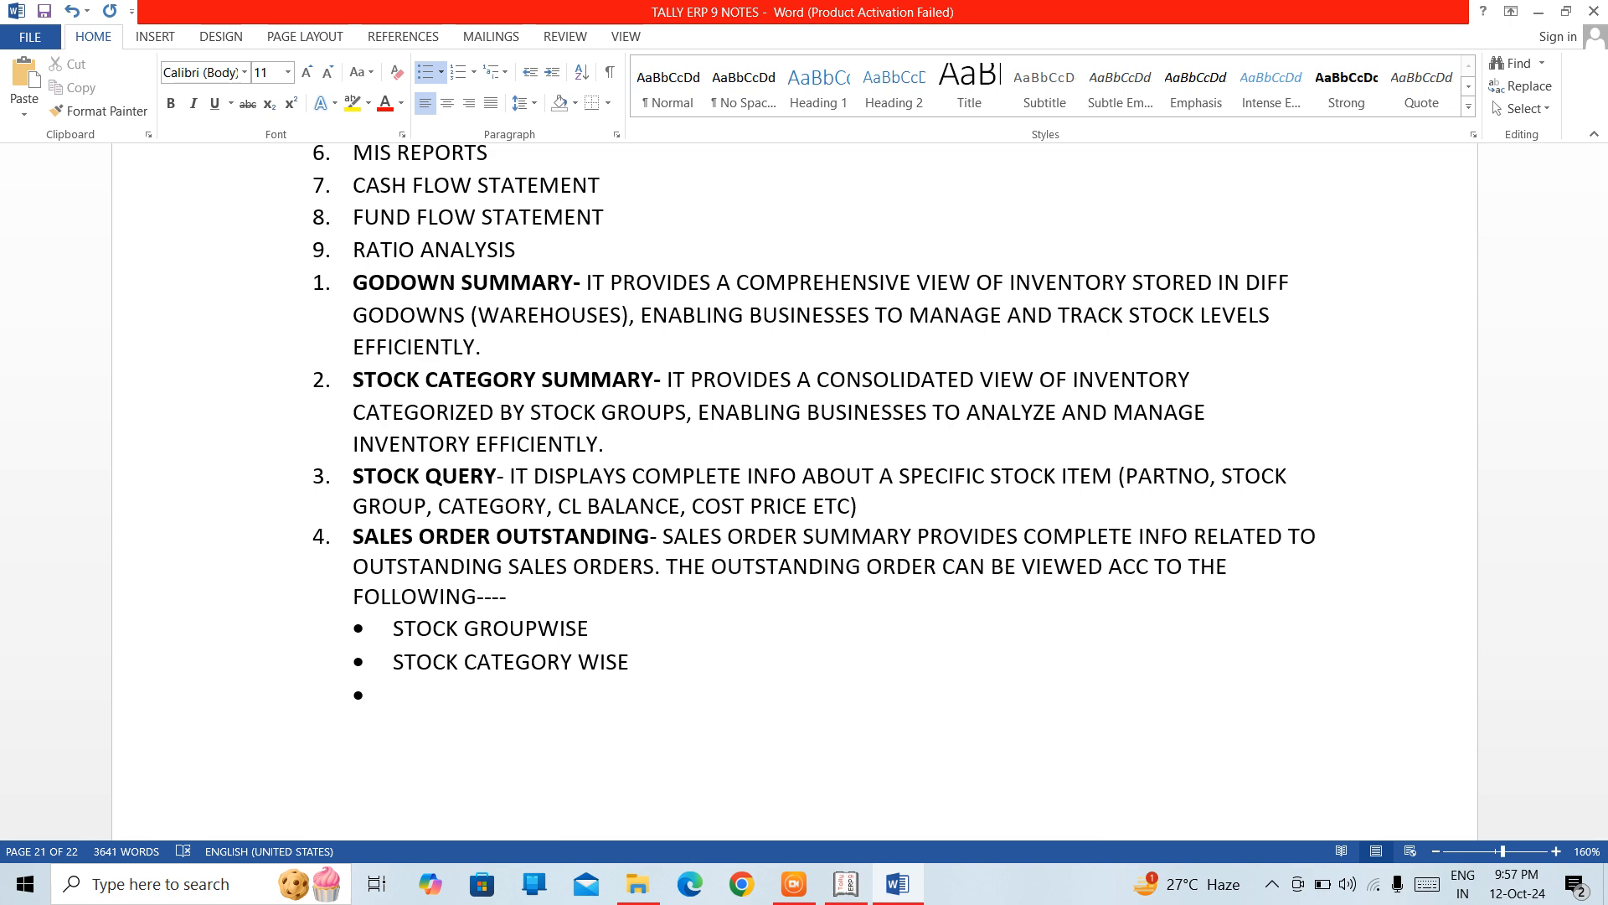
{"action": "type", "text": "STOCK ITEM WISE"}
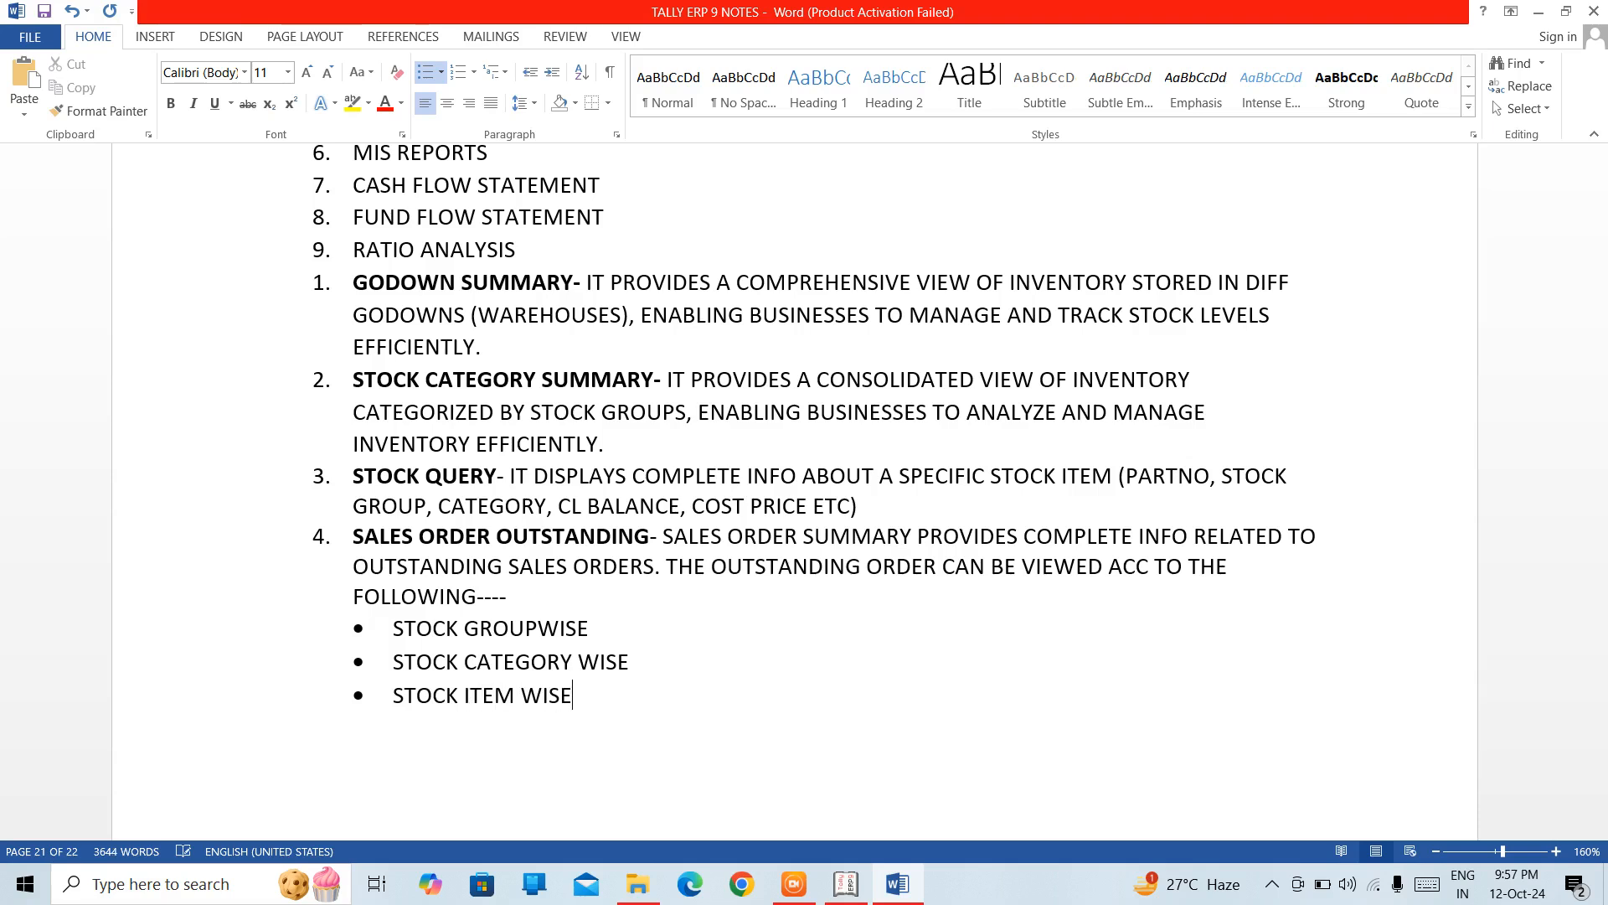
Step: Add a fourth bullet reading "GROUP WISE" to the list of sales order views
{"action": "key", "text": "Return"}
{"action": "type", "text": "R"}
{"action": "key", "text": "BackSpace"}
{"action": "type", "text": "D"}
{"action": "key", "text": "BackSpace"}
{"action": "type", "text": "FR"}
{"action": "key", "text": "BackSpace"}
{"action": "key", "text": "BackSpace"}
{"action": "type", "text": "GROUP WISE"}
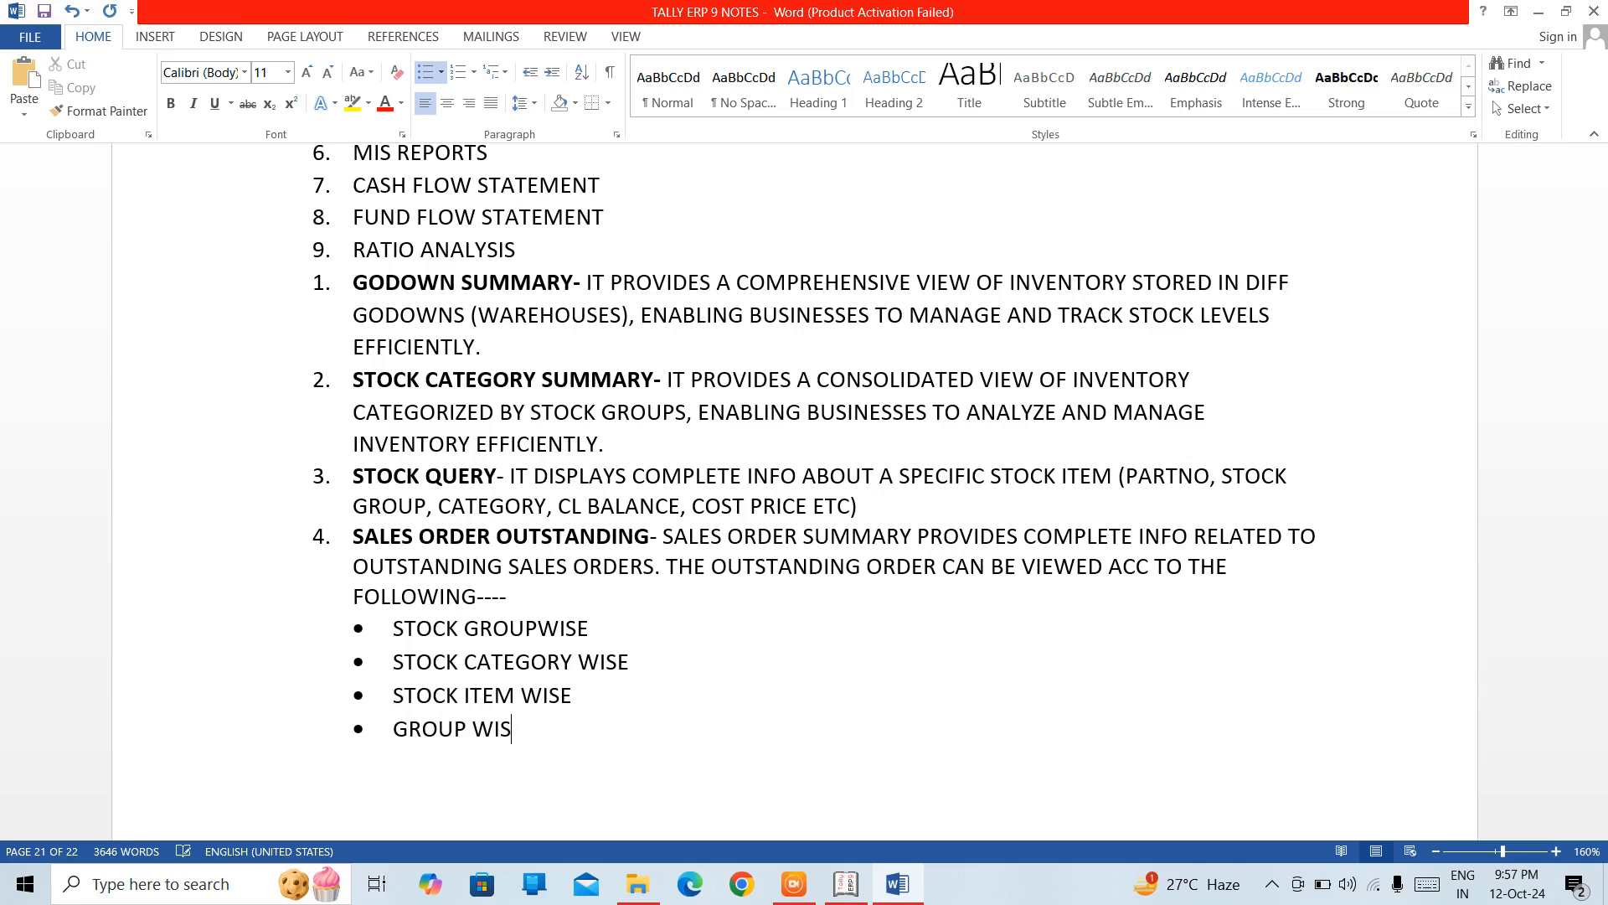
Step: Finish the bulleted list with the entries "LEDGER WISE" and "ALL ORDERS"
{"action": "key", "text": "Return"}
{"action": "type", "text": "LEDGER WISE"}
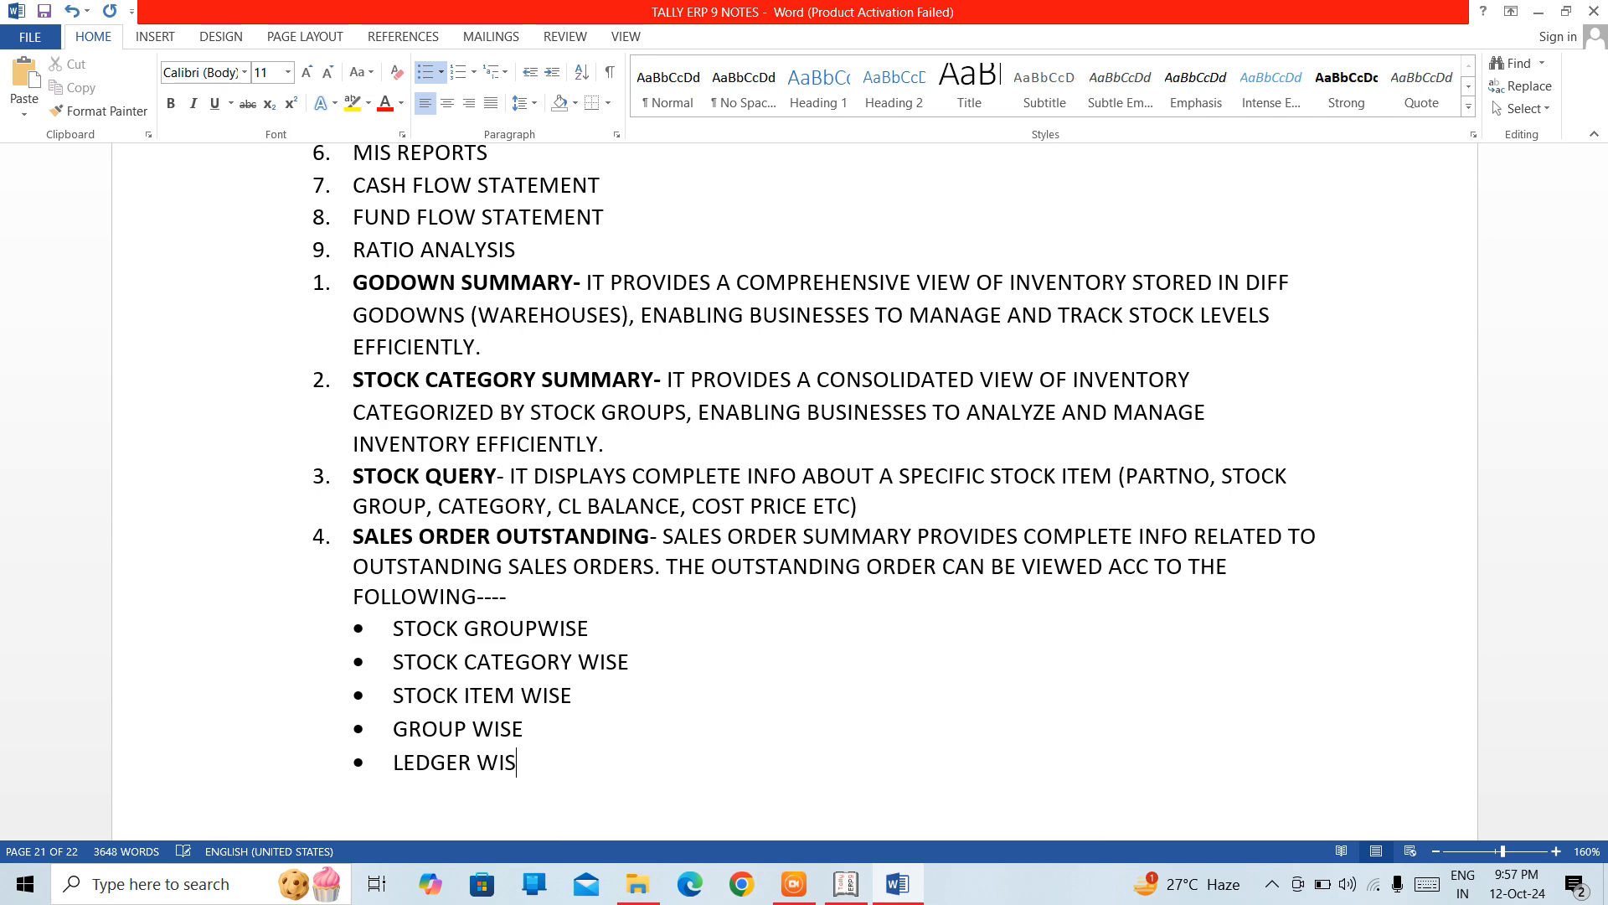
{"action": "key", "text": "Return"}
{"action": "type", "text": "ALL ORD"}
{"action": "type", "text": "ER"}
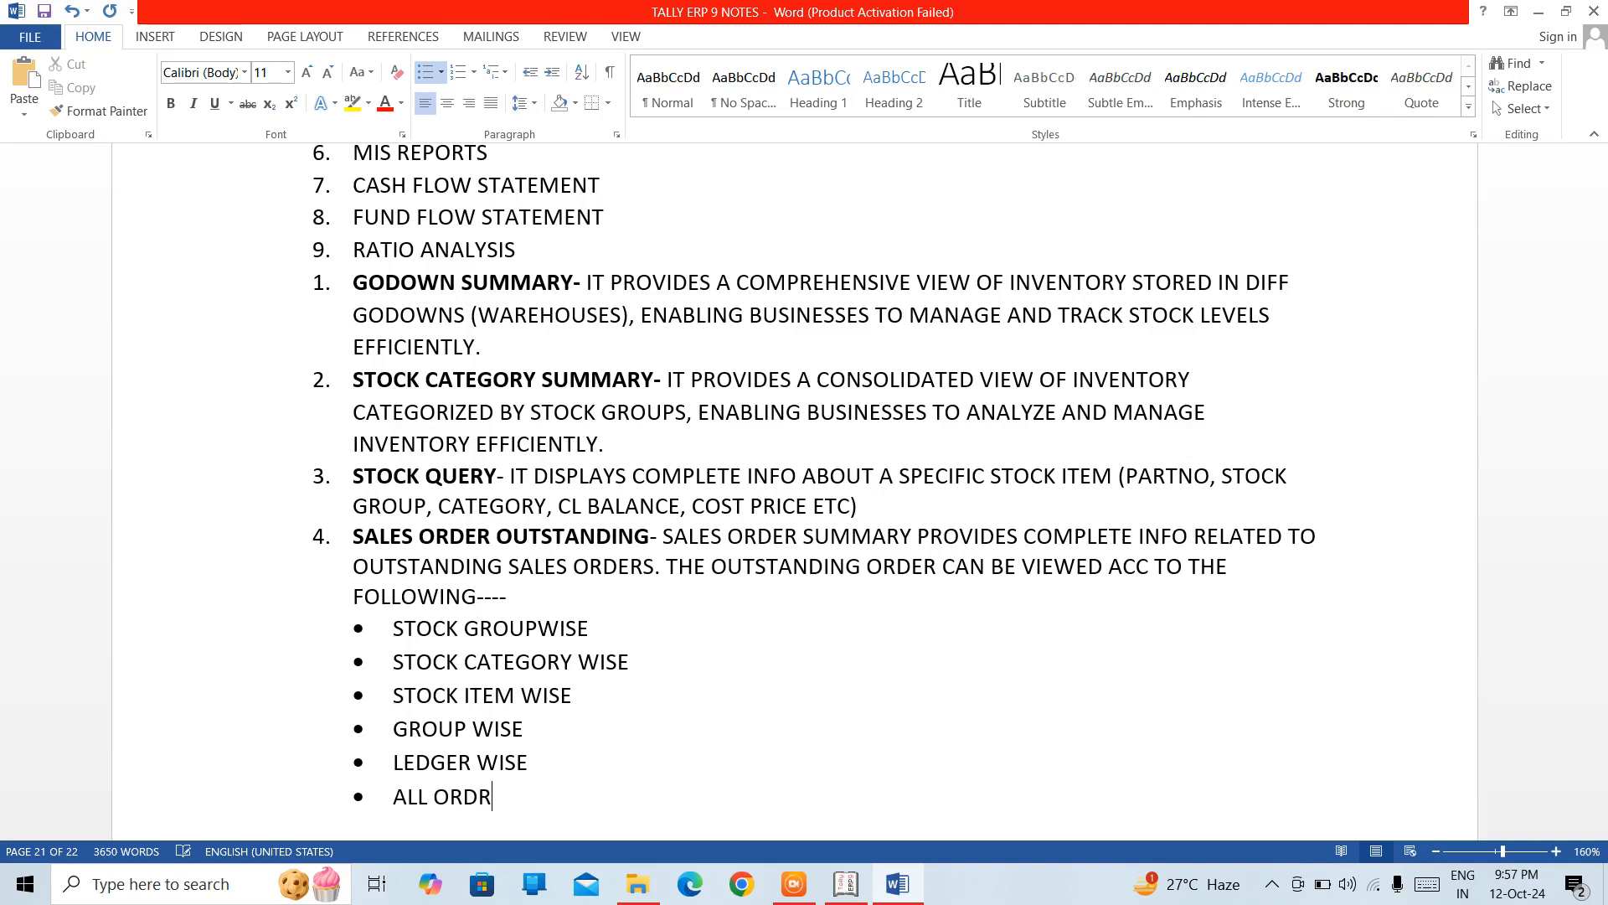
{"action": "type", "text": "S"}
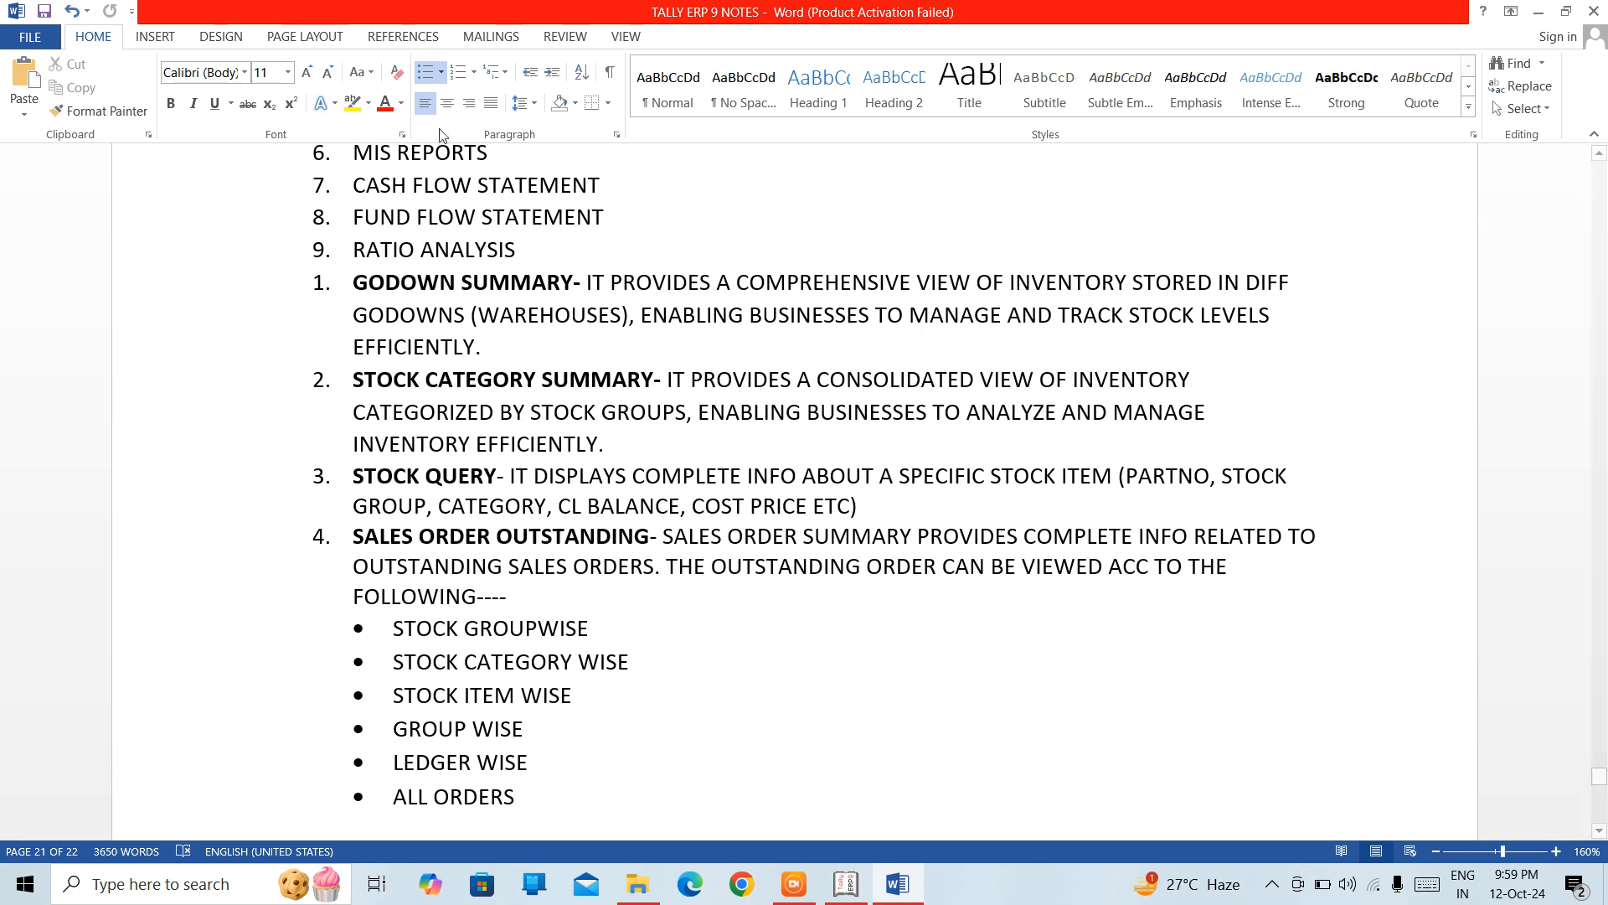
Step: Switch to Tally.ERP 9 and open Display from the Gateway of Tally
{"action": "left_click", "coordinate": [842, 892]}
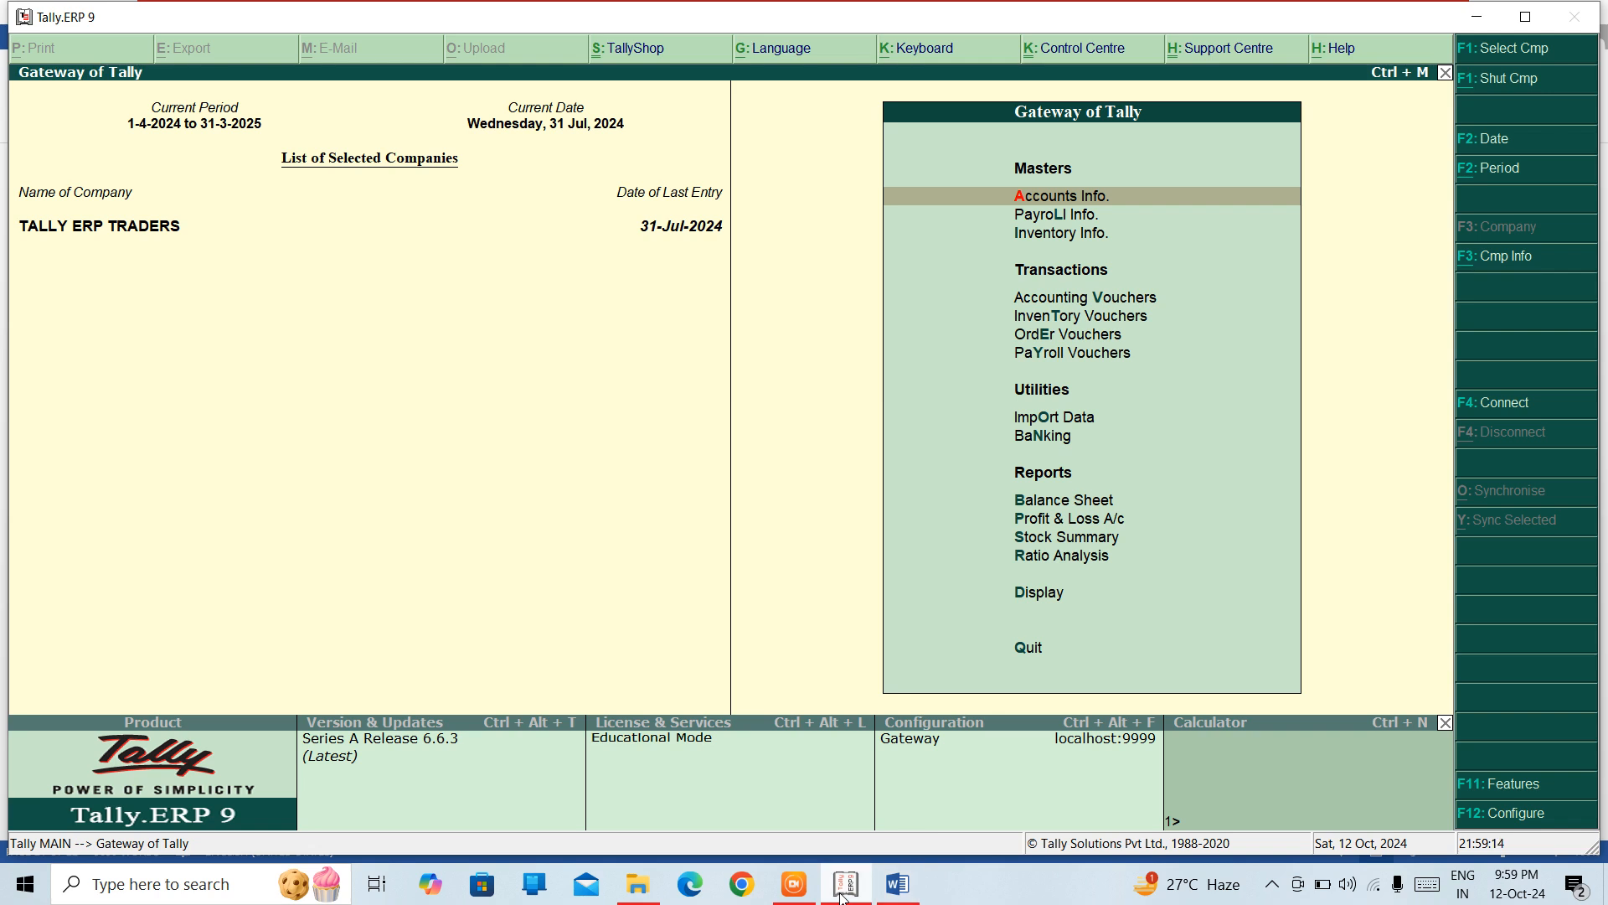
{"action": "key", "text": "Down"}
{"action": "key", "text": "Down"}
{"action": "key", "text": "Down"}
{"action": "key", "text": "Down"}
{"action": "key", "text": "Down"}
{"action": "key", "text": "Down"}
{"action": "key", "text": "Down"}
{"action": "key", "text": "Down"}
{"action": "key", "text": "Down"}
{"action": "key", "text": "Down"}
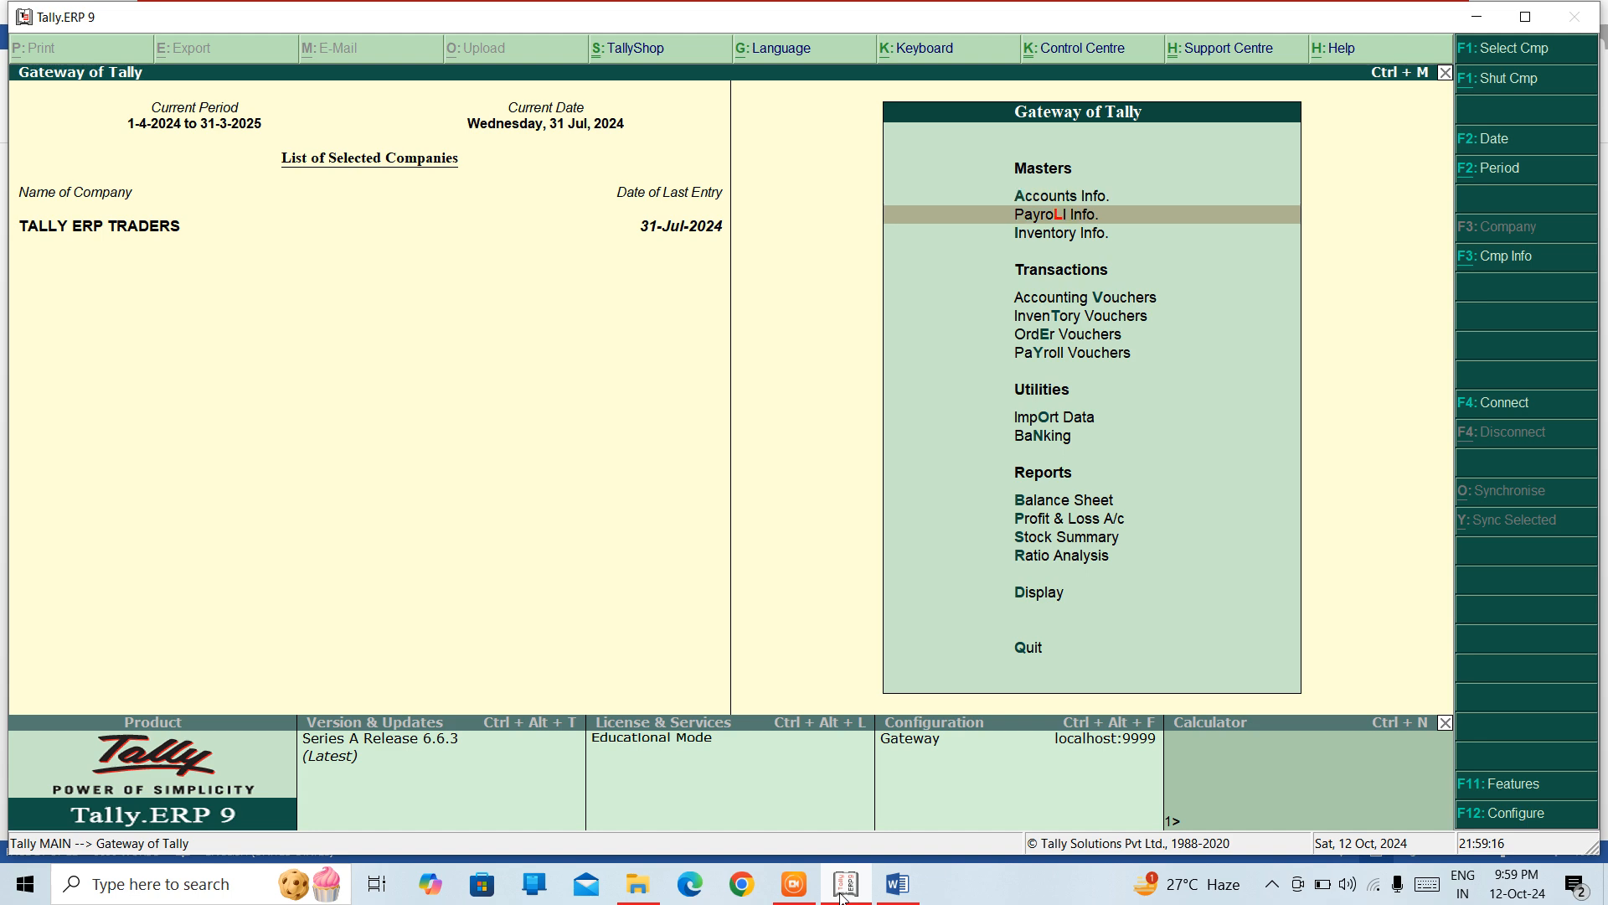
{"action": "key", "text": "Down"}
{"action": "key", "text": "Down"}
{"action": "key", "text": "Down"}
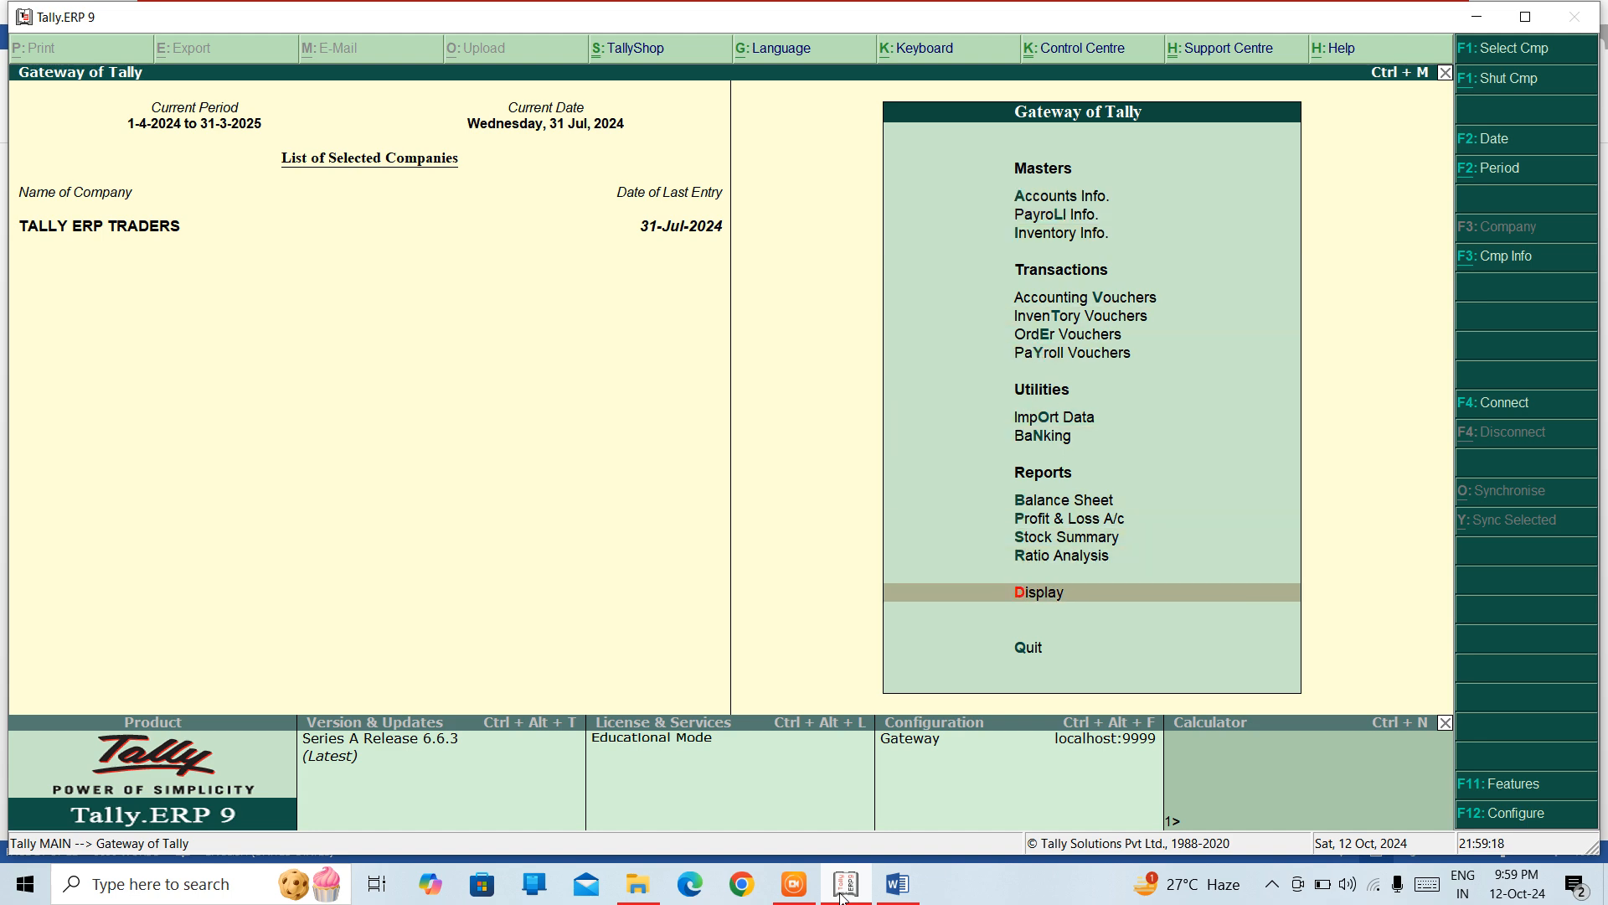
{"action": "key", "text": "Return"}
Step: Open the Statements of Inventory reports
{"action": "key", "text": "Down"}
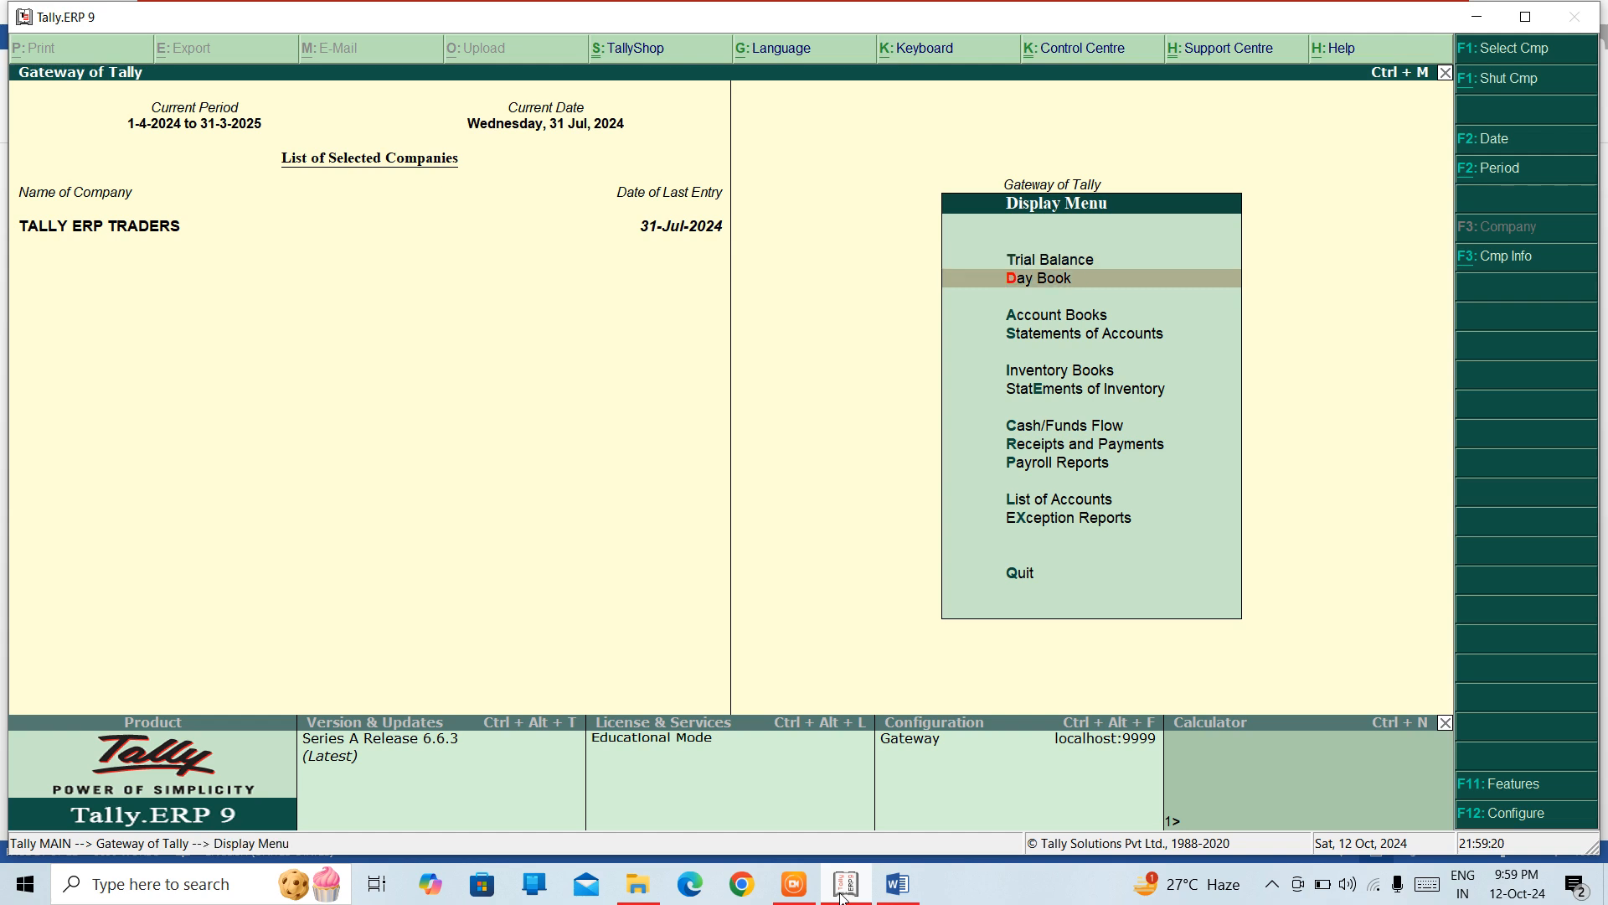
{"action": "key", "text": "Down"}
{"action": "key", "text": "Down"}
{"action": "key", "text": "Down"}
{"action": "key", "text": "Down"}
{"action": "key", "text": "Return"}
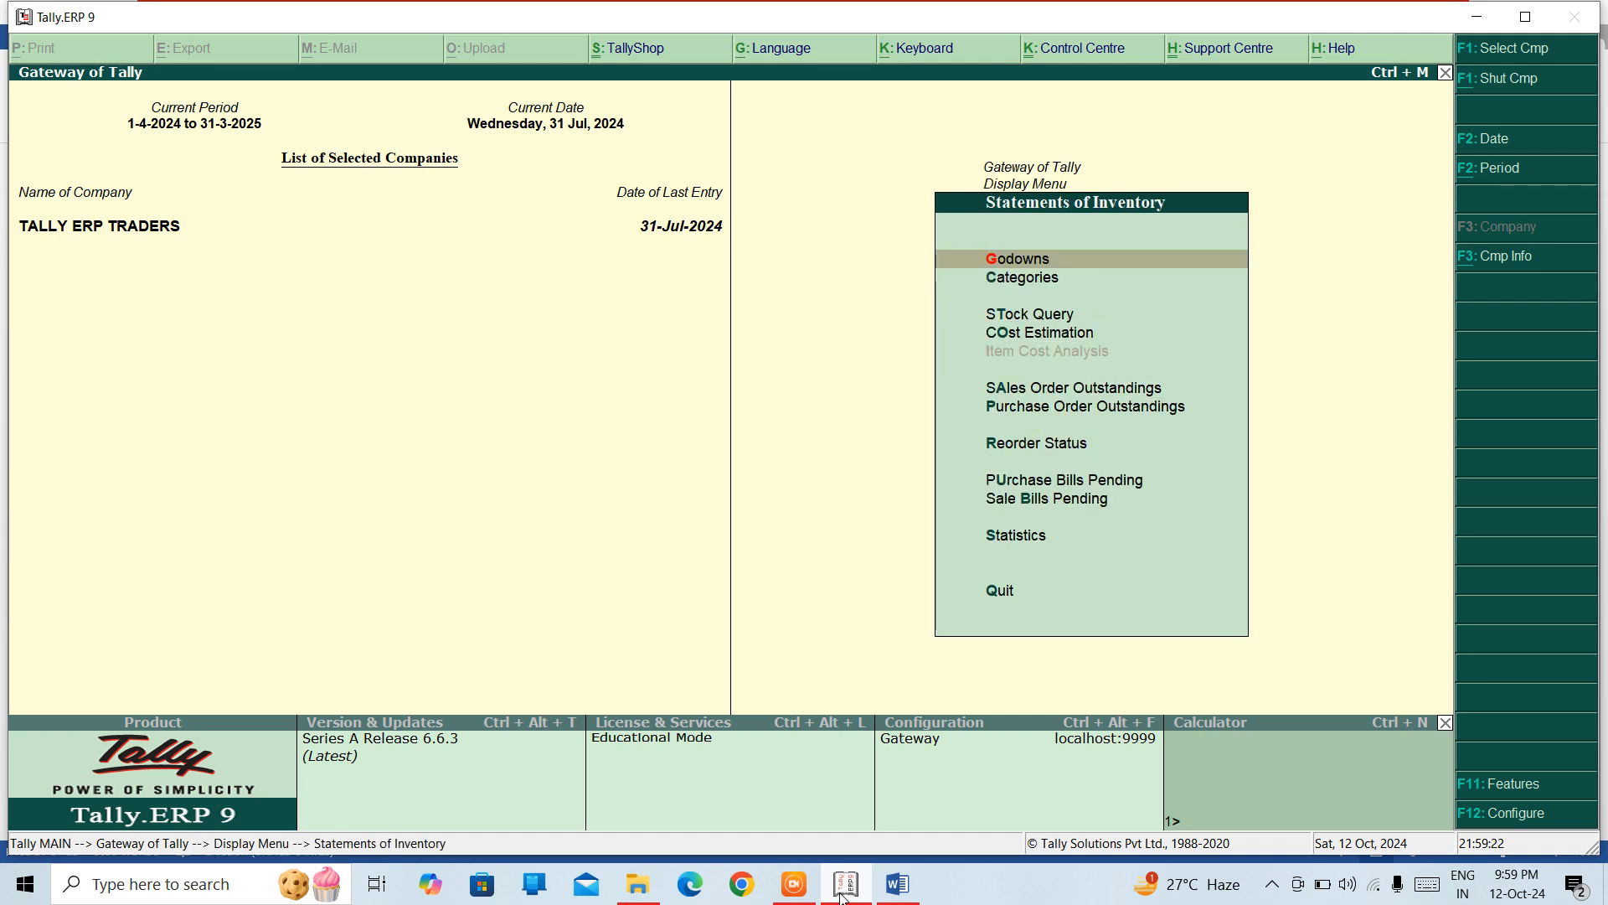
Step: Open Sales Order Outstandings to reach its stock group, category, item, group, ledger and all-orders views
{"action": "key", "text": "Down"}
{"action": "key", "text": "Down"}
{"action": "key", "text": "Down"}
{"action": "key", "text": "Down"}
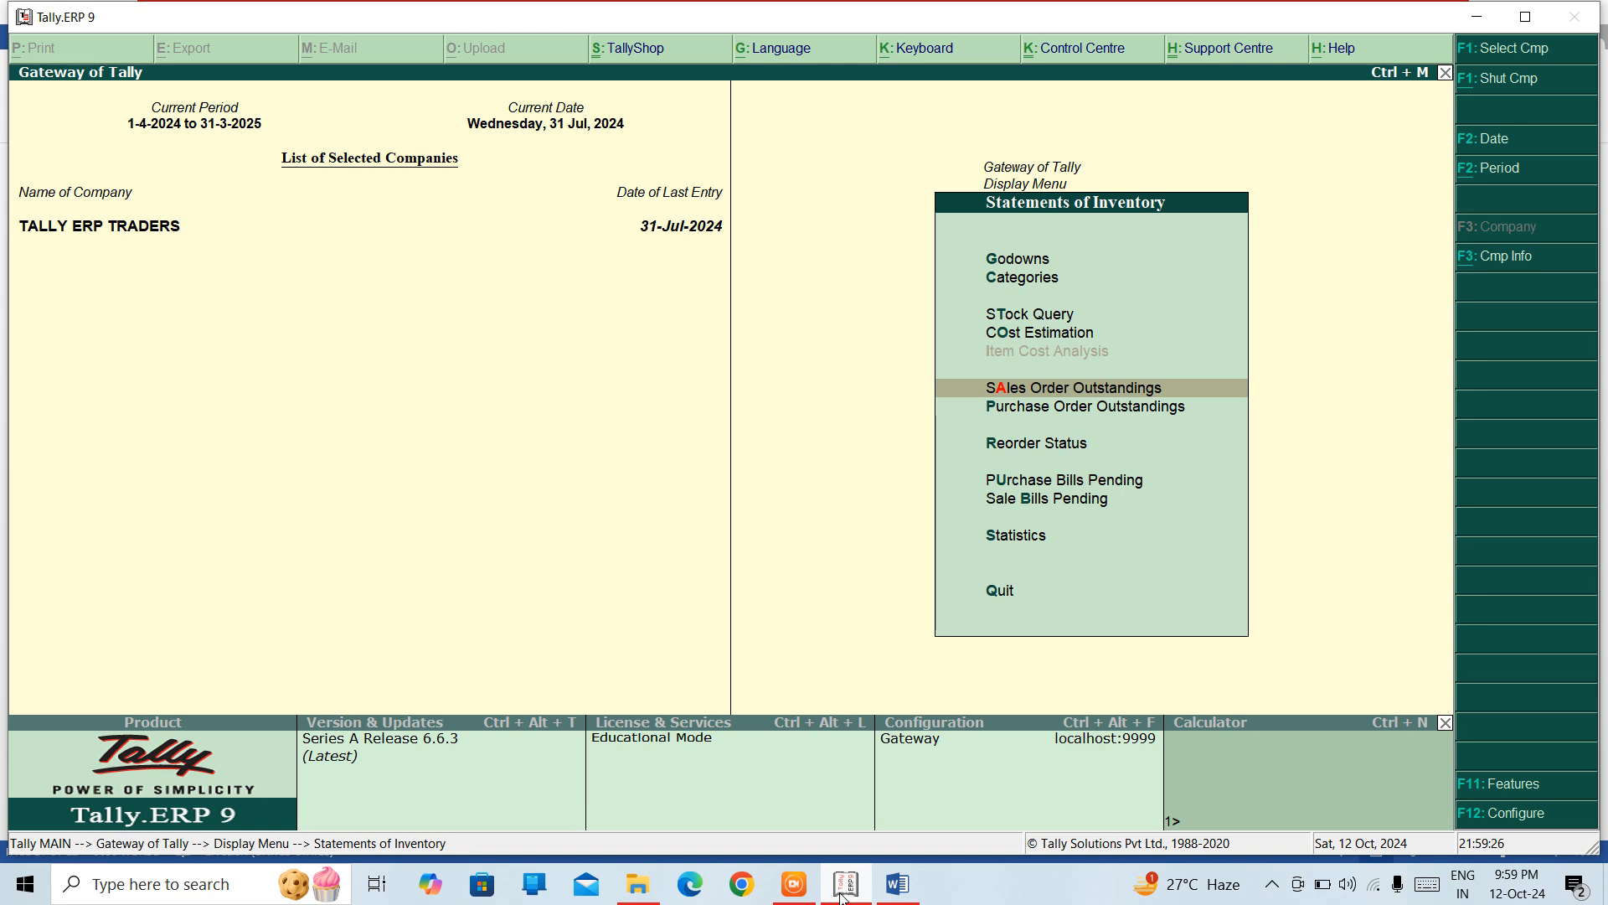
{"action": "key", "text": "Return"}
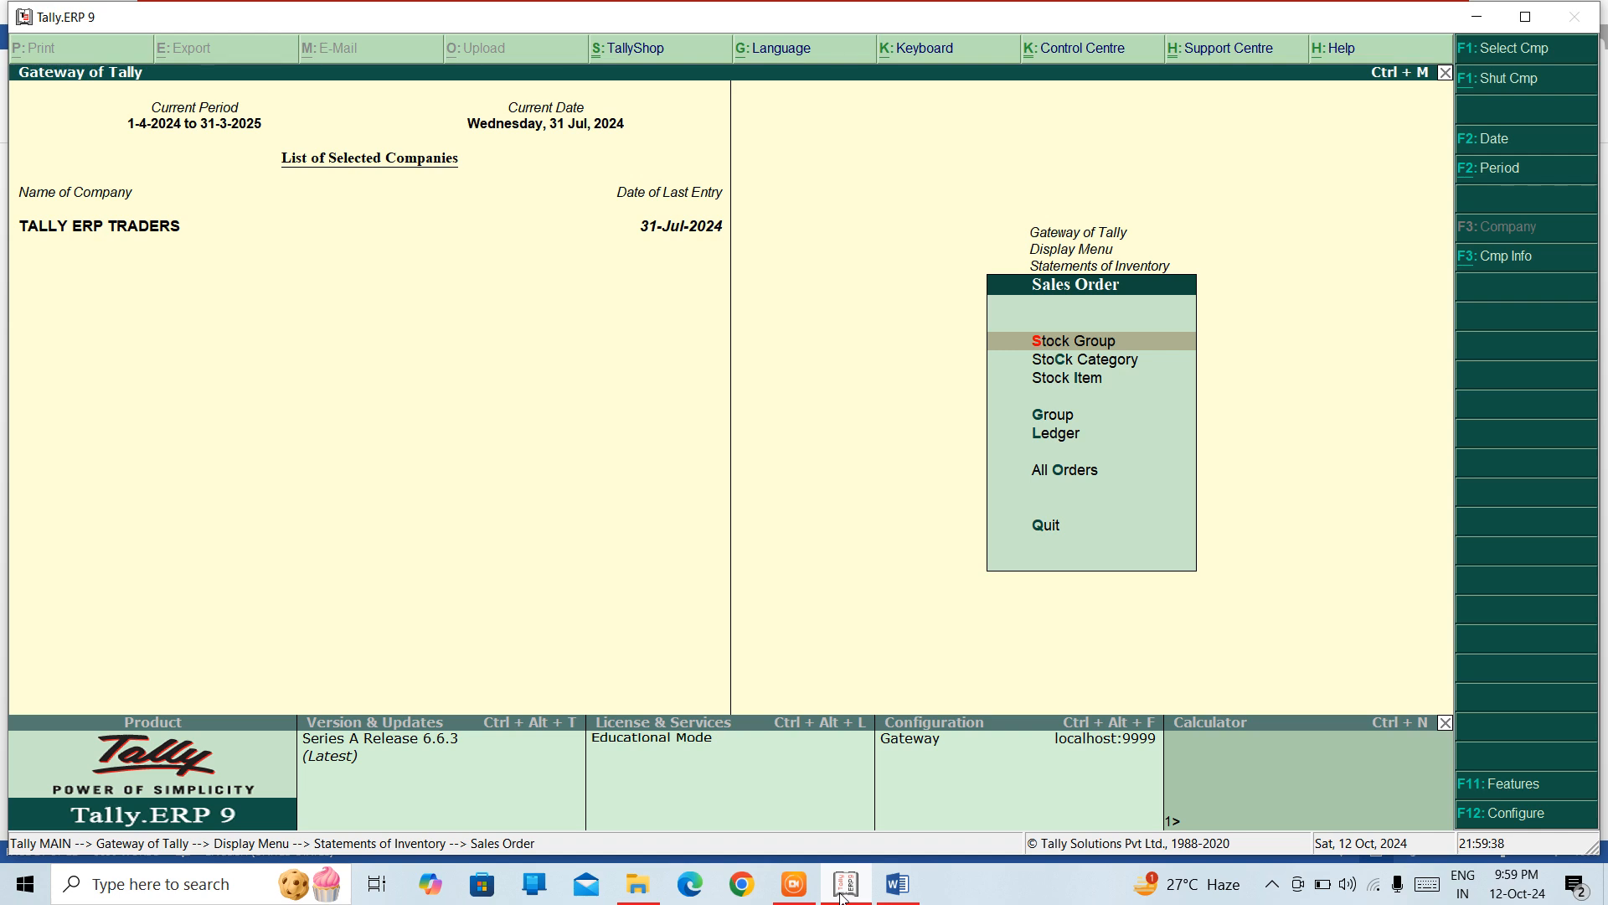
Step: Display the stock-group-wise sales order outstandings for the GARMENTS group
{"action": "key", "text": "Return"}
{"action": "key", "text": "Down"}
{"action": "key", "text": "Down"}
{"action": "key", "text": "Return"}
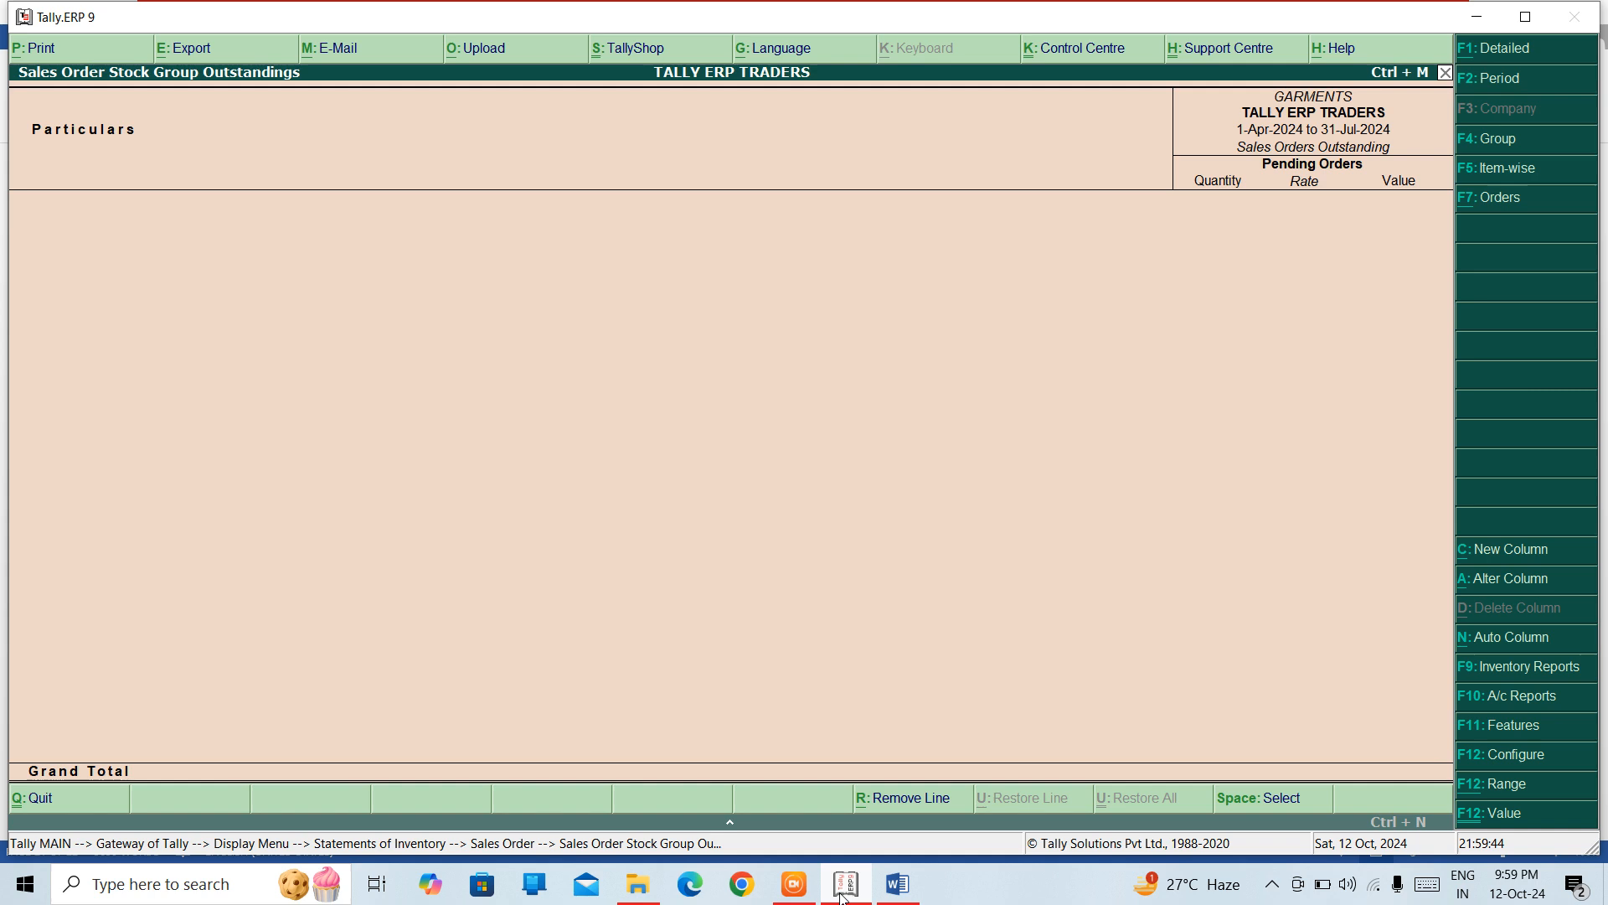
Step: Set the GARMENTS report period to 1-4-2024 to 31-3-2025, review the pending orders and return to the Sales Order views
{"action": "key", "text": "F2"}
{"action": "key", "text": "Return"}
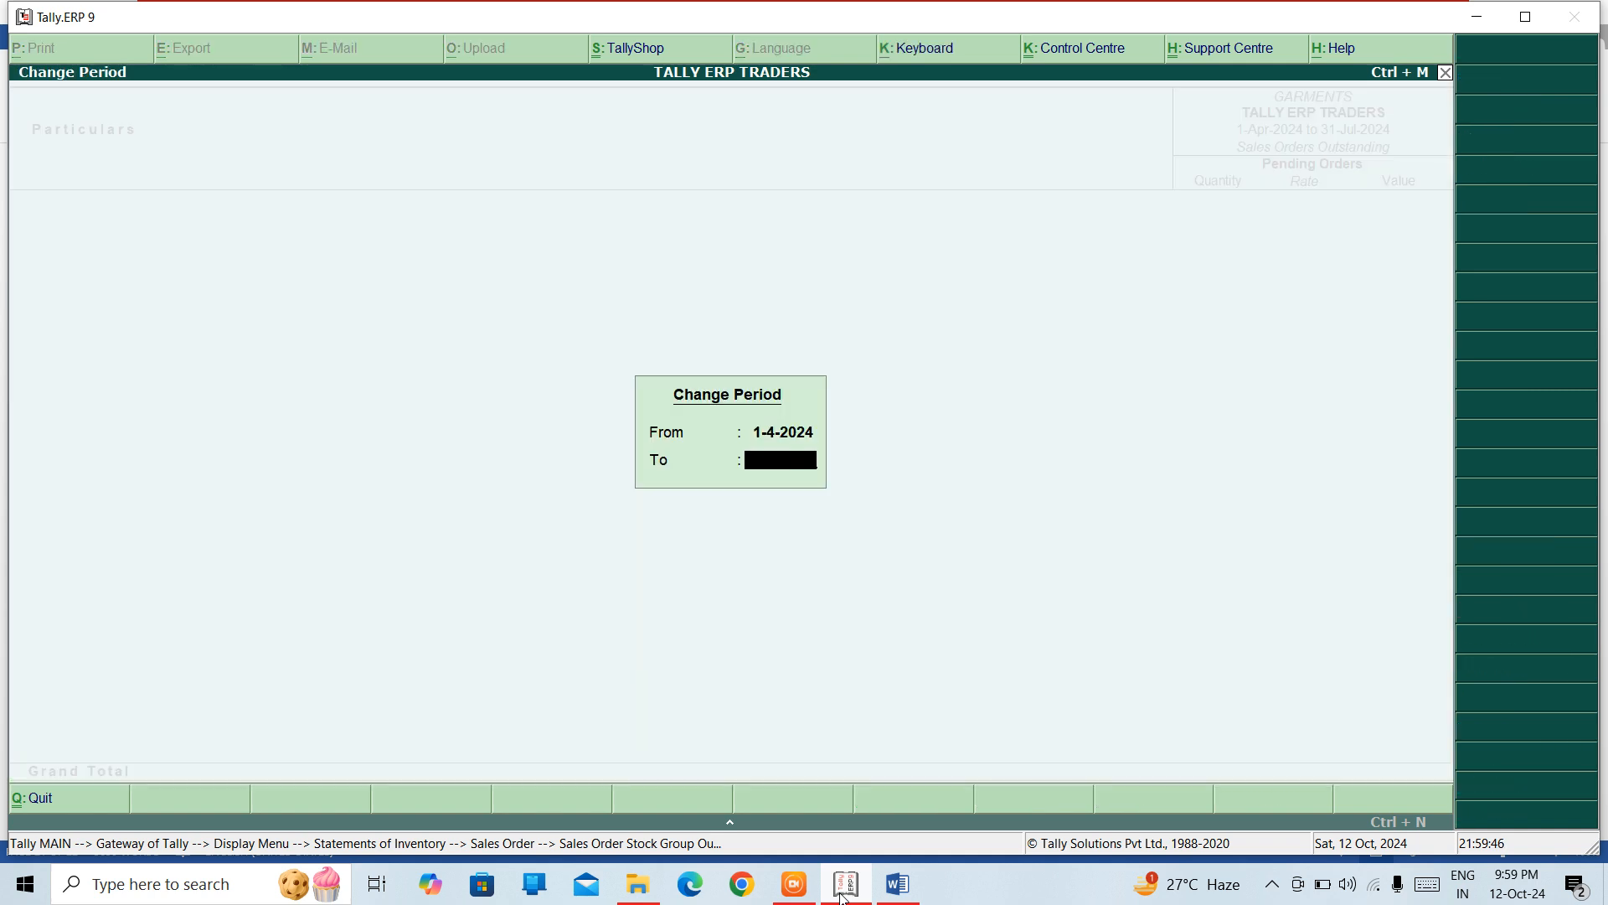
{"action": "type", "text": "31-3-25"}
{"action": "key", "text": "Return"}
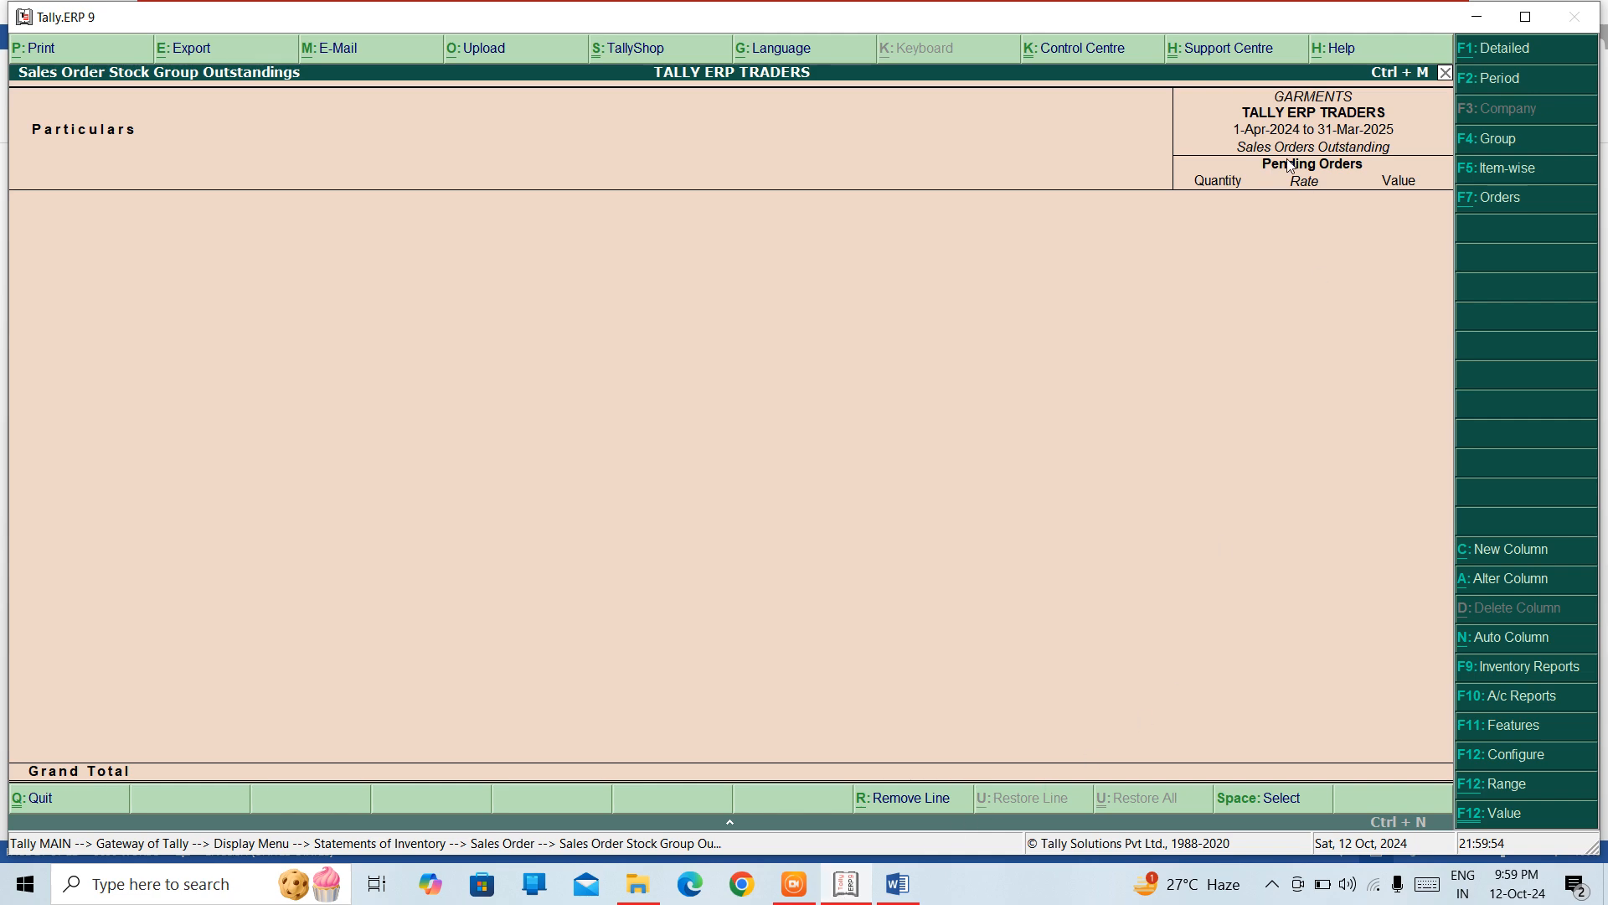
{"action": "key", "text": "Escape"}
{"action": "key", "text": "Escape"}
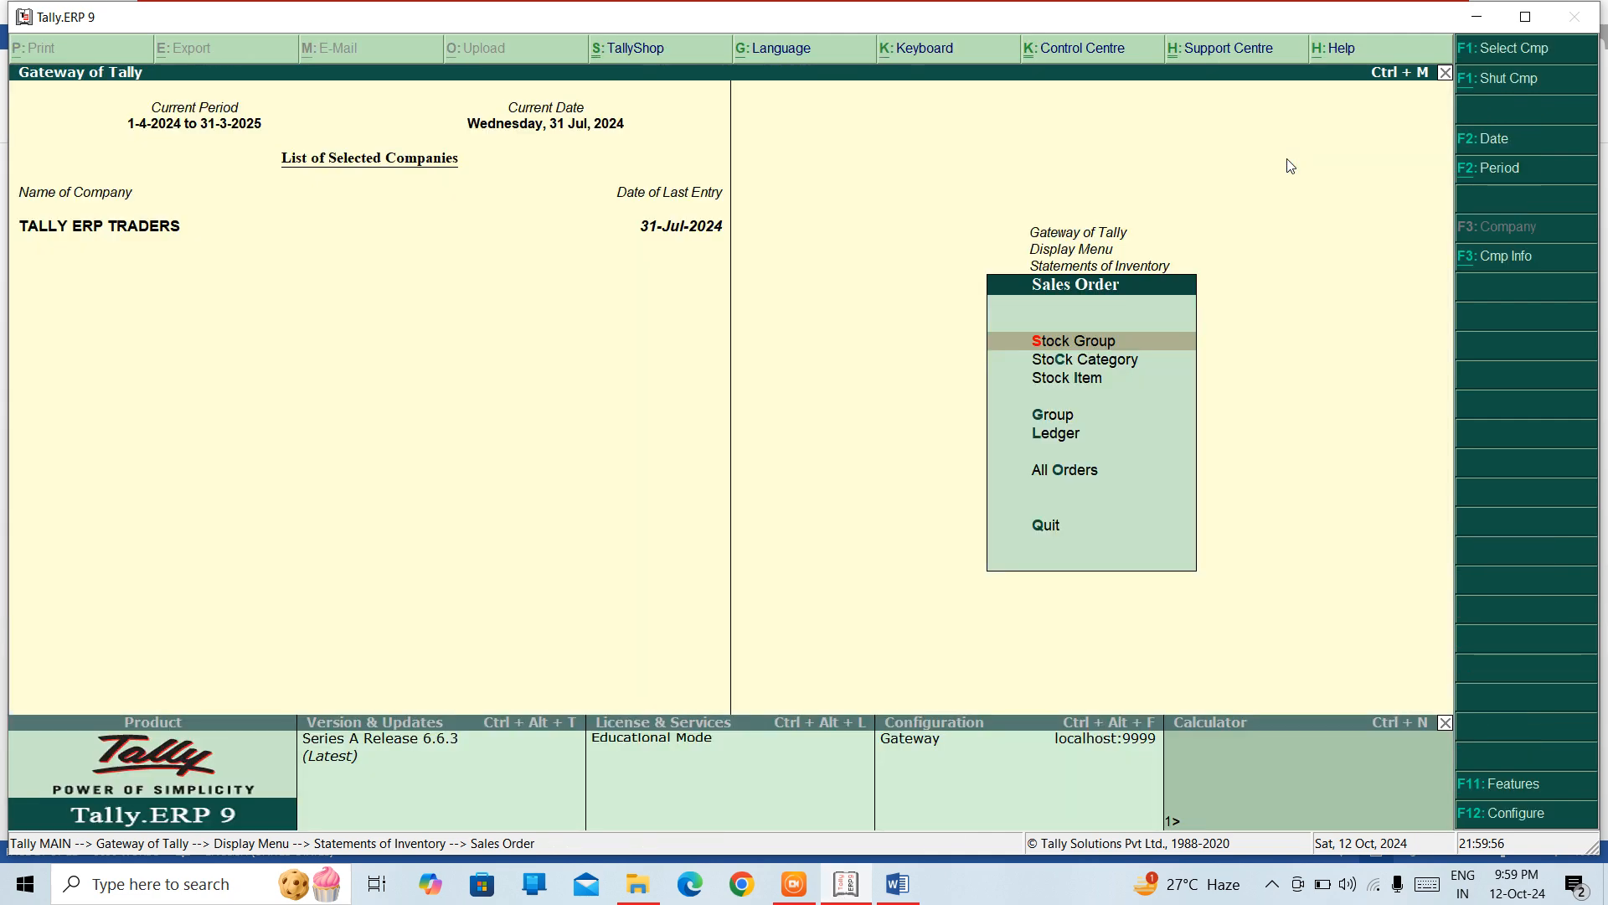
Step: View the stock-category-wise sales order outstandings for MEN WEAR and return to the category list
{"action": "key", "text": "Down"}
{"action": "key", "text": "Return"}
{"action": "key", "text": "Down"}
{"action": "key", "text": "Down"}
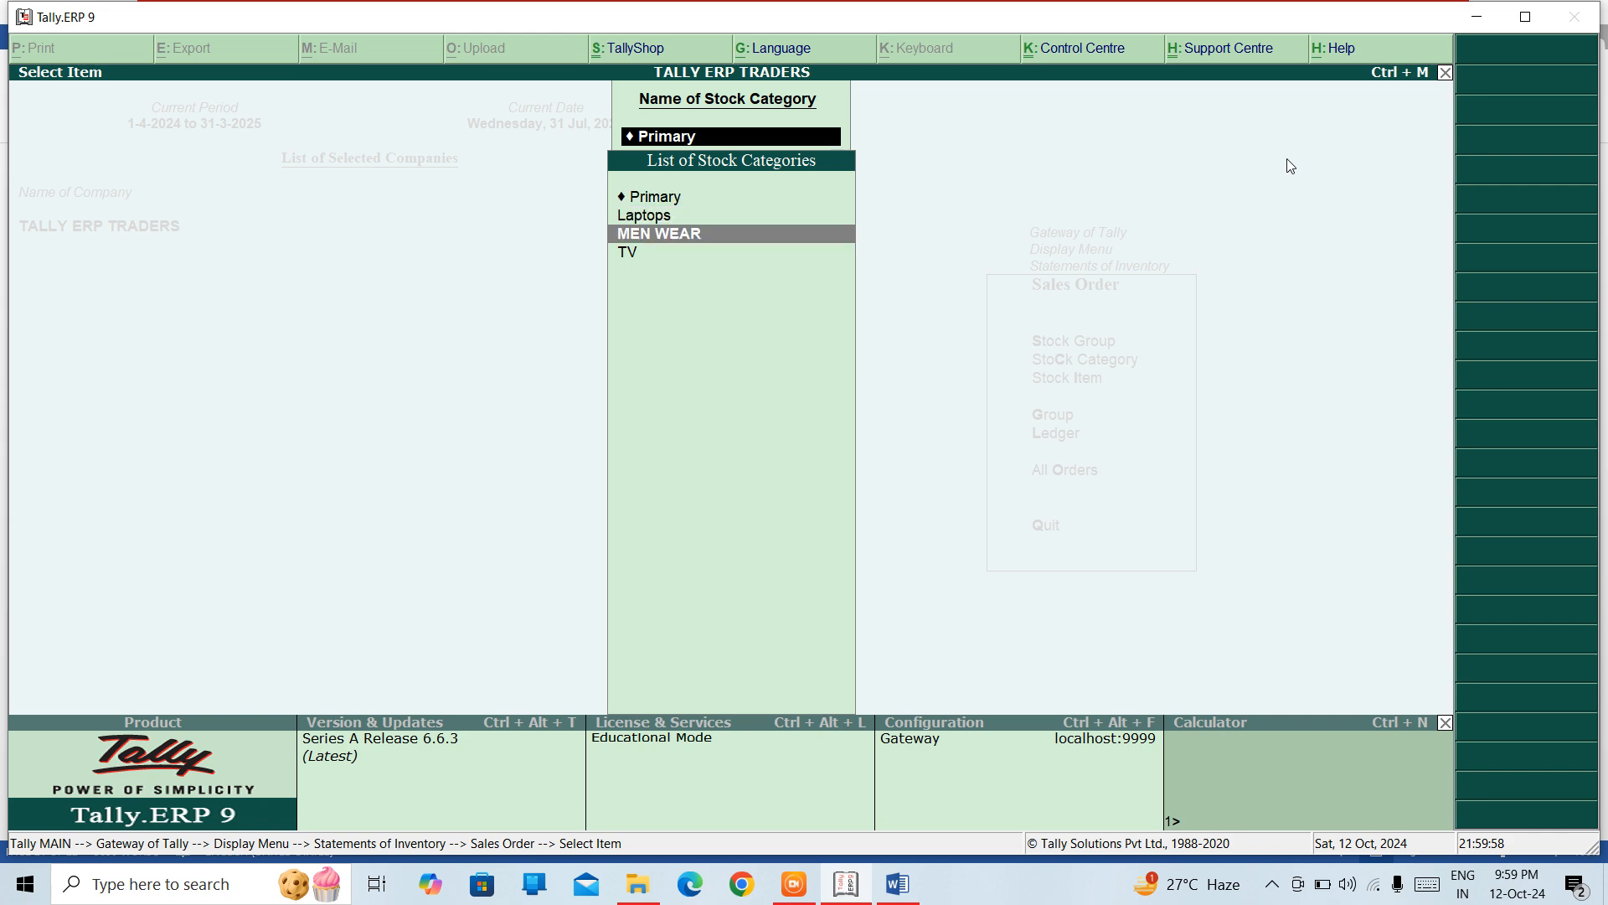
{"action": "key", "text": "Return"}
{"action": "key", "text": "Escape"}
Step: View the sales order outstandings for the Laptops and TV stock categories, then leave the category list
{"action": "key", "text": "Up"}
{"action": "key", "text": "Return"}
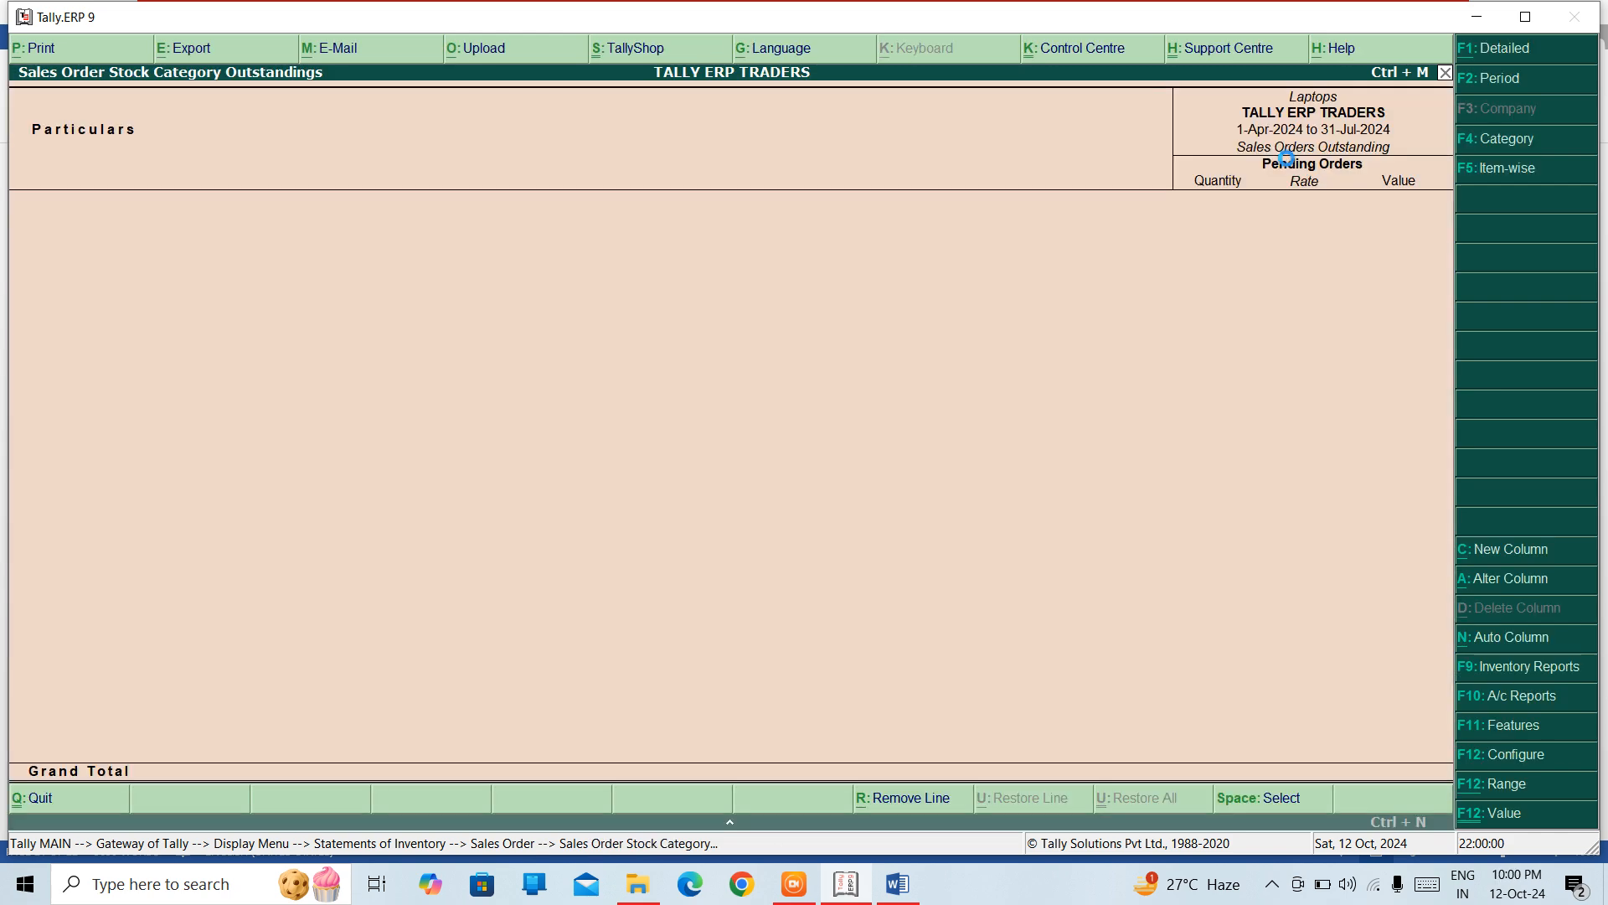
{"action": "key", "text": "Escape"}
{"action": "key", "text": "Down"}
{"action": "key", "text": "Down"}
{"action": "key", "text": "Return"}
{"action": "key", "text": "Escape"}
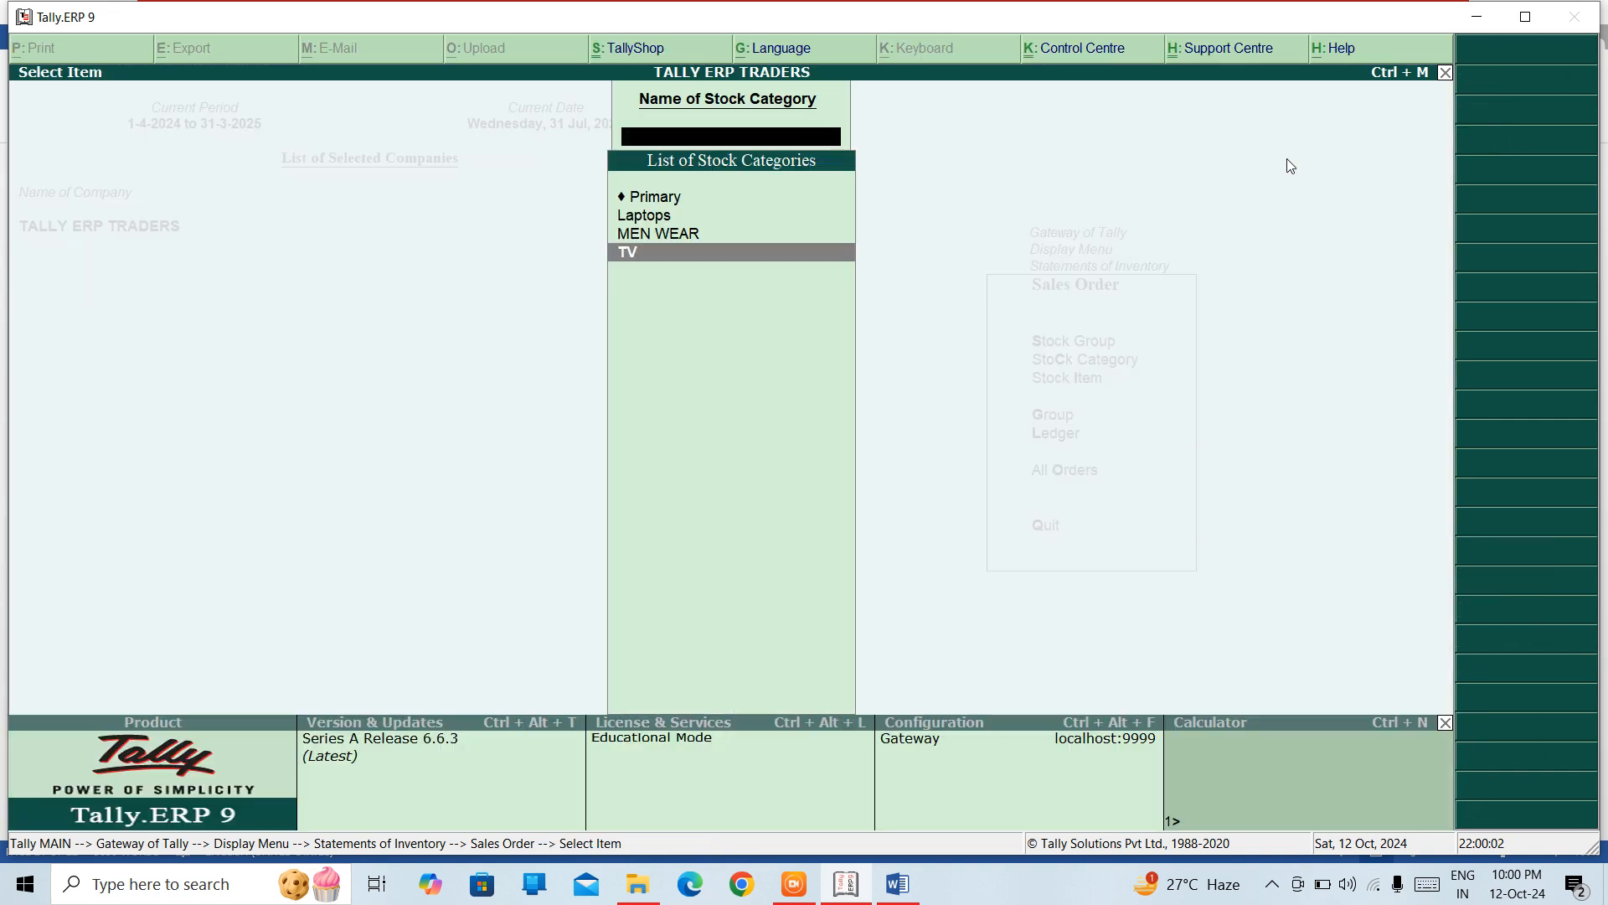
{"action": "key", "text": "Escape"}
Step: View the stock-item-wise sales order outstandings for the Charger item and return to the item list
{"action": "key", "text": "Down"}
{"action": "key", "text": "Return"}
{"action": "key", "text": "Down"}
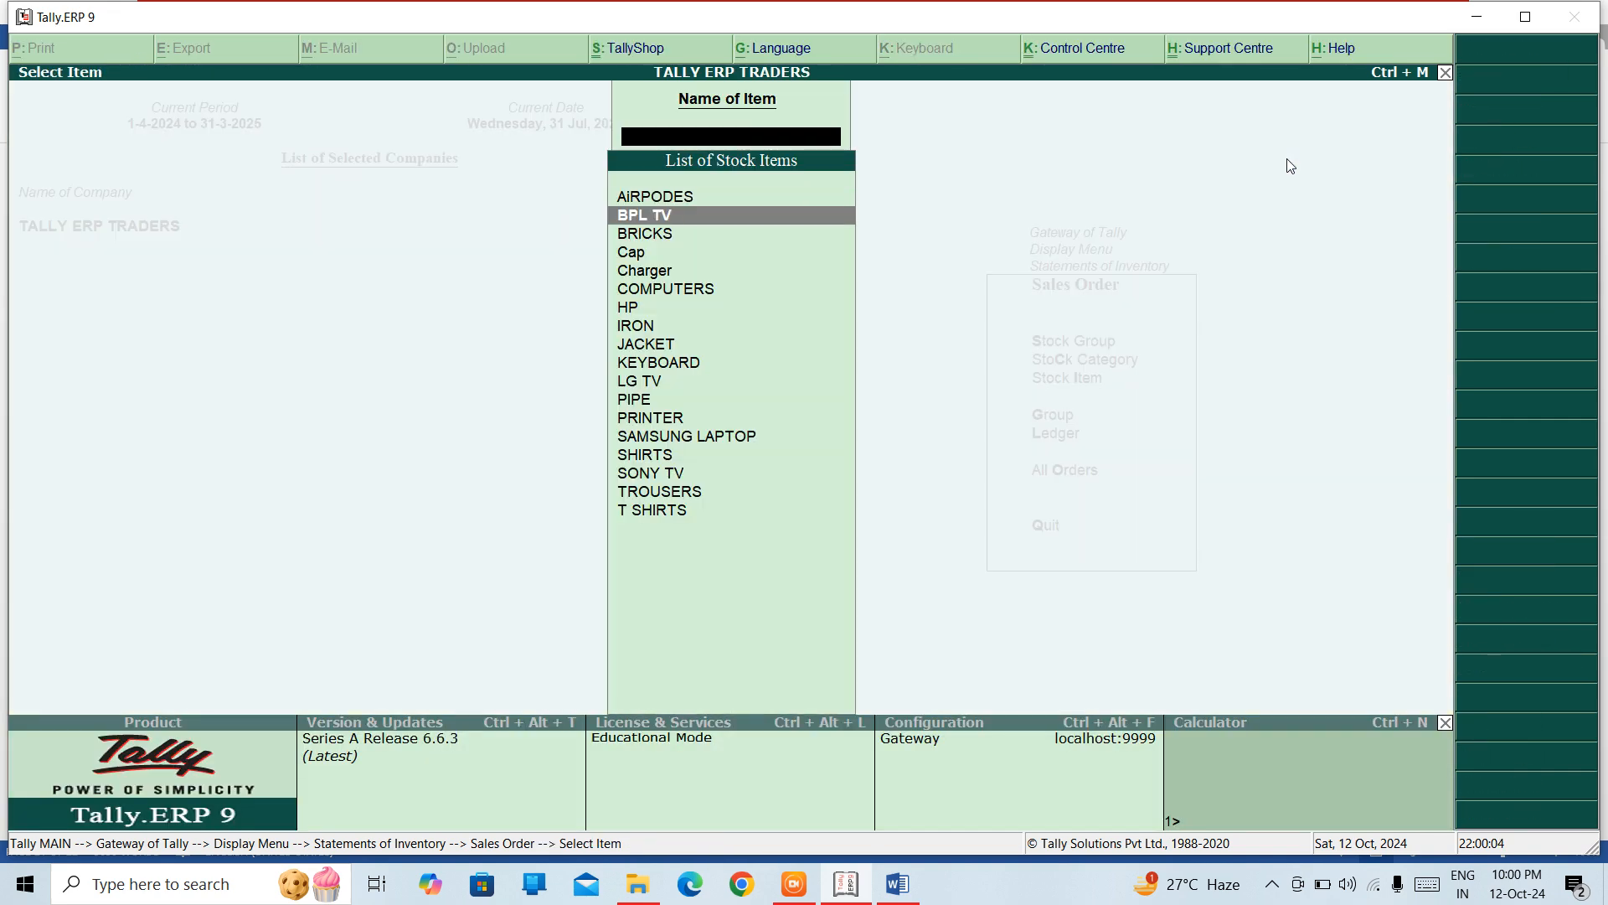
{"action": "key", "text": "Down"}
{"action": "key", "text": "Down"}
{"action": "key", "text": "Down"}
{"action": "key", "text": "Return"}
{"action": "key", "text": "Escape"}
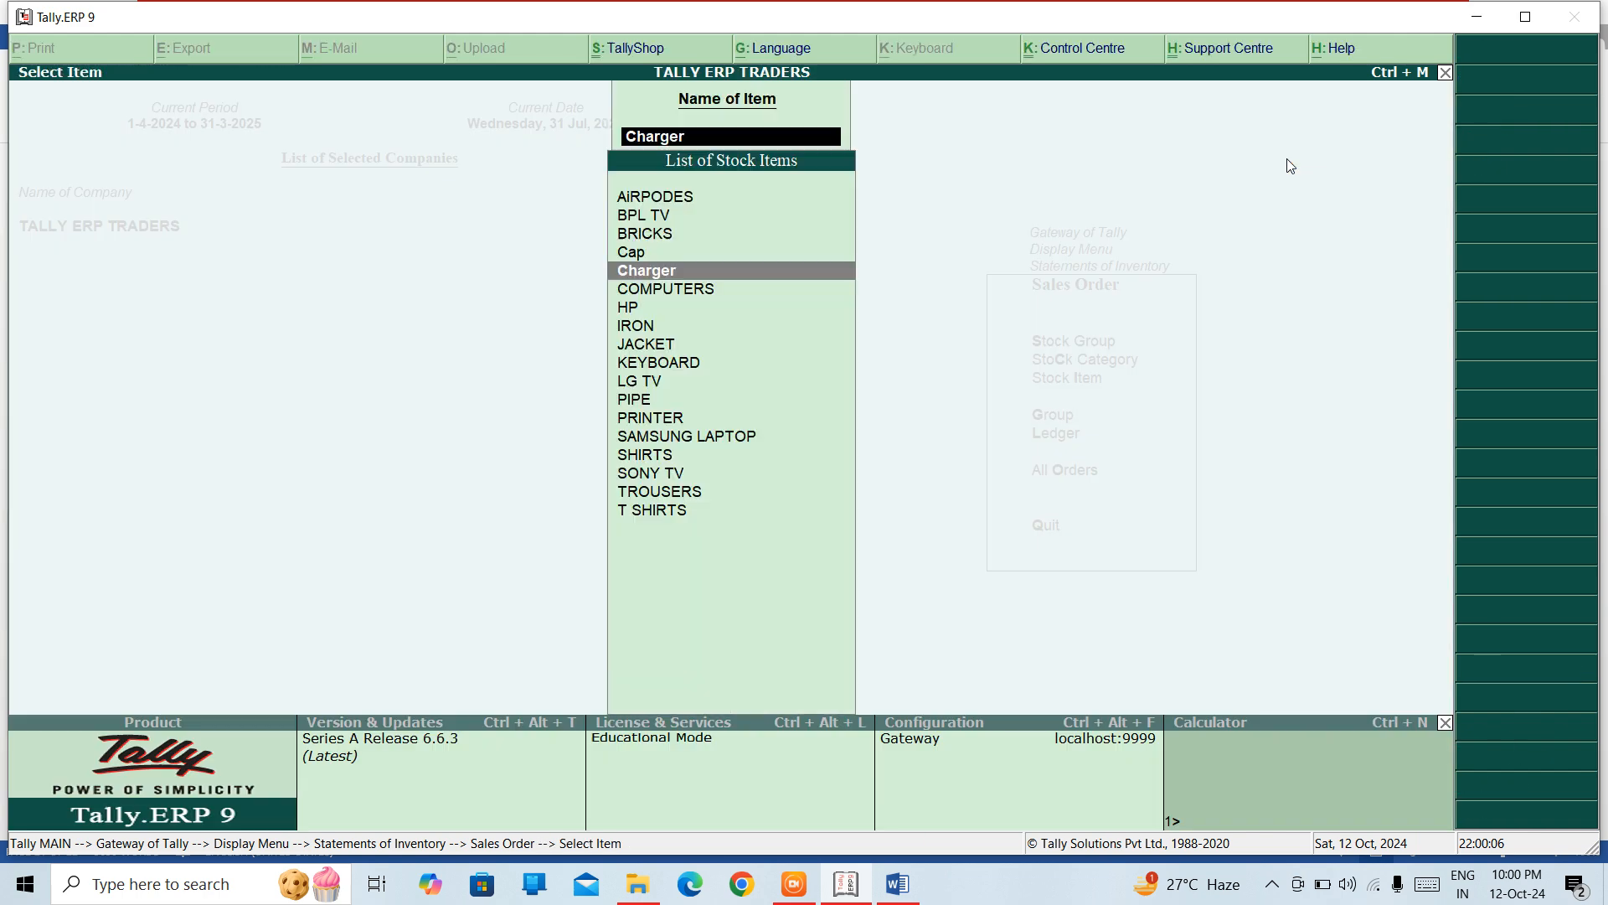
Step: View the sales order outstandings for the LG TV stock item, then return to the Sales Order views
{"action": "key", "text": "Down"}
{"action": "key", "text": "Down"}
{"action": "key", "text": "Down"}
{"action": "key", "text": "Down"}
{"action": "key", "text": "Down"}
{"action": "key", "text": "Down"}
{"action": "key", "text": "Return"}
{"action": "key", "text": "Escape"}
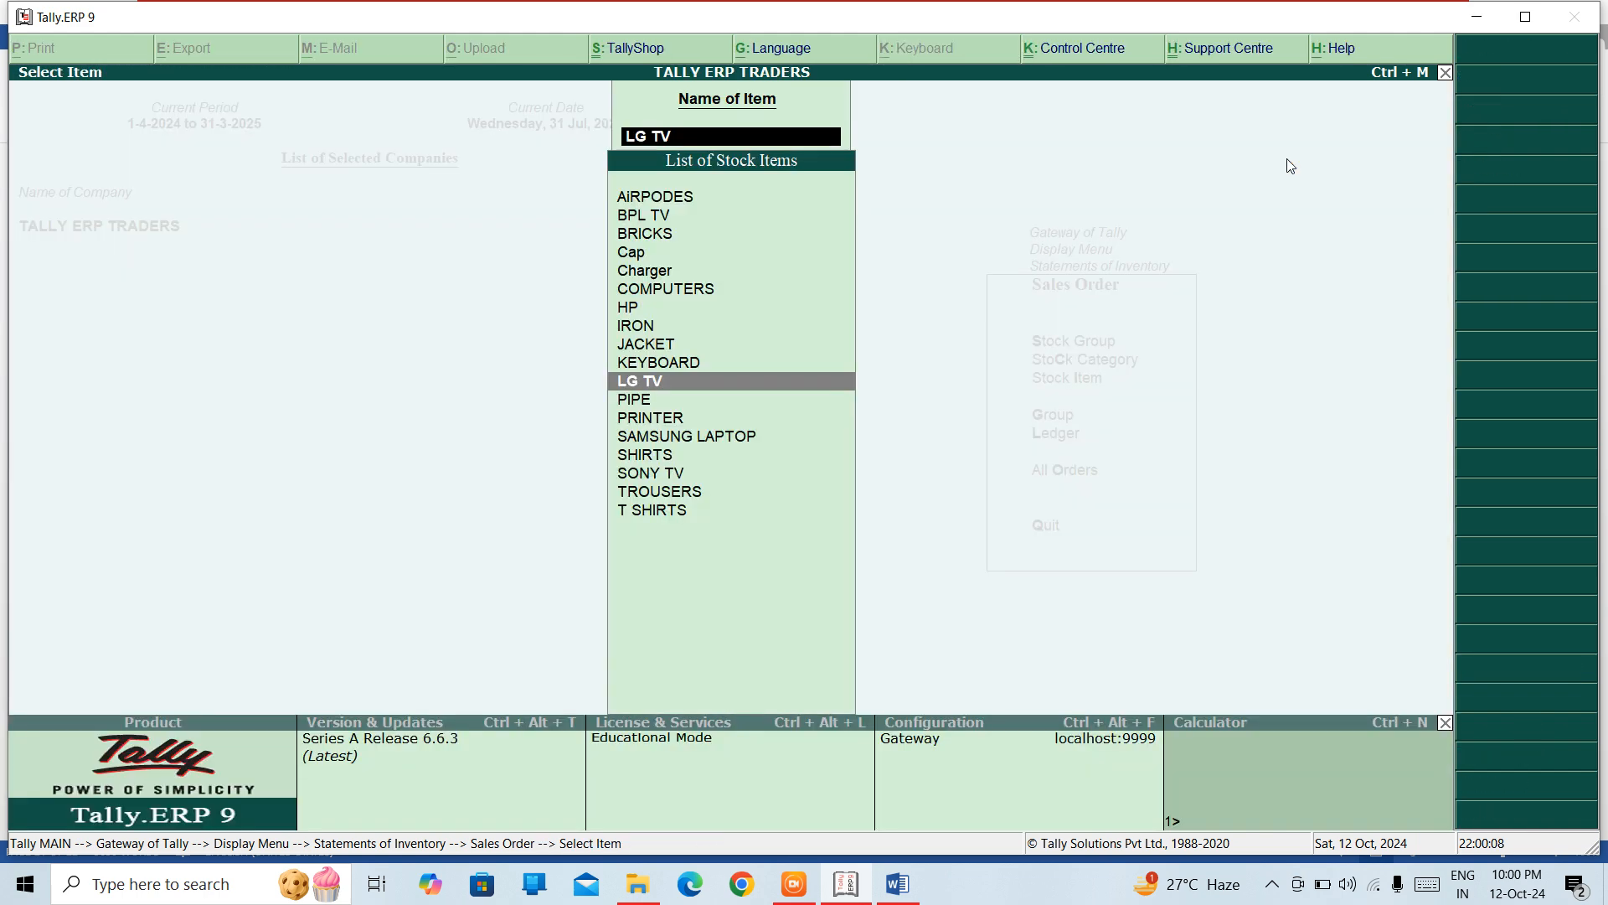
{"action": "key", "text": "Return"}
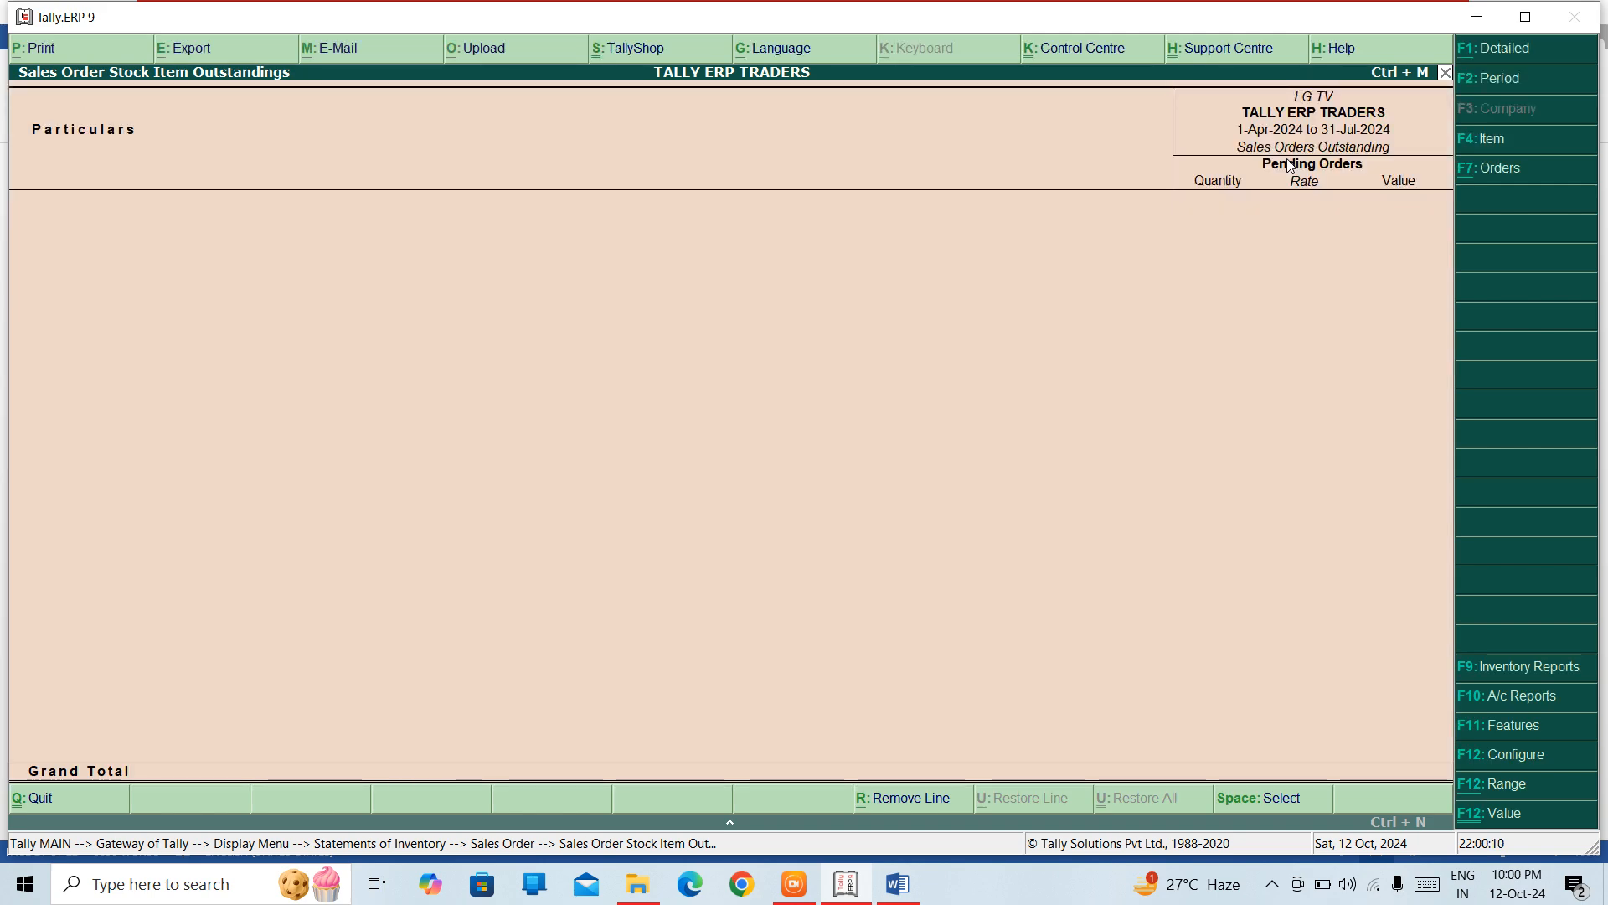
{"action": "key", "text": "Escape"}
{"action": "key", "text": "Escape"}
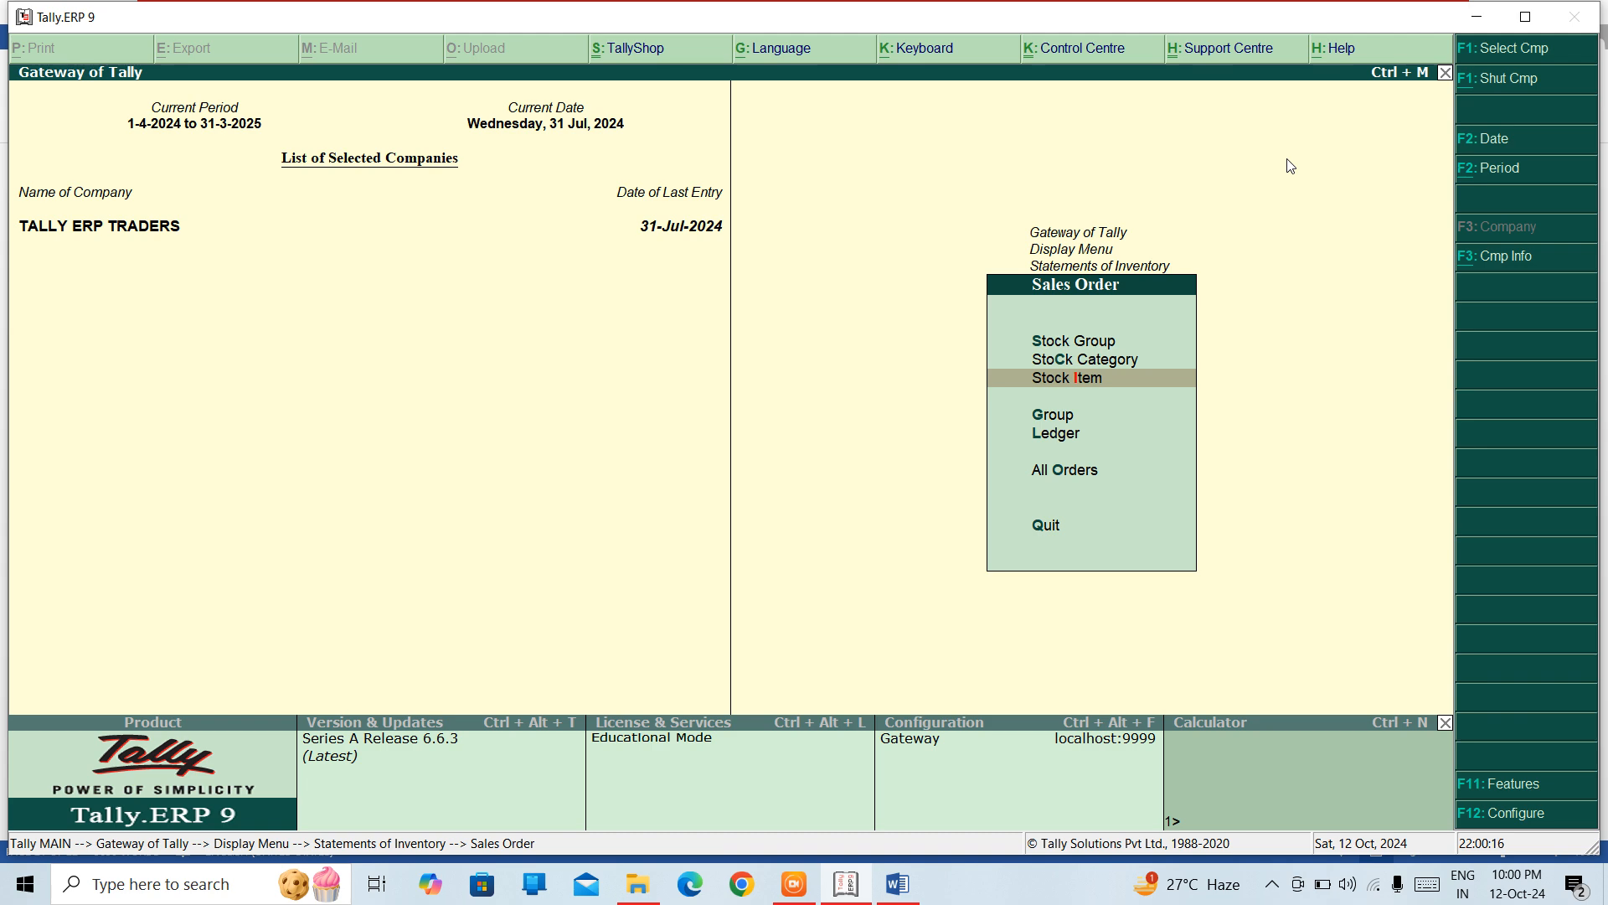
Step: Look over the list of groups offered for group-wise sales order outstandings and leave it without choosing one
{"action": "key", "text": "Down"}
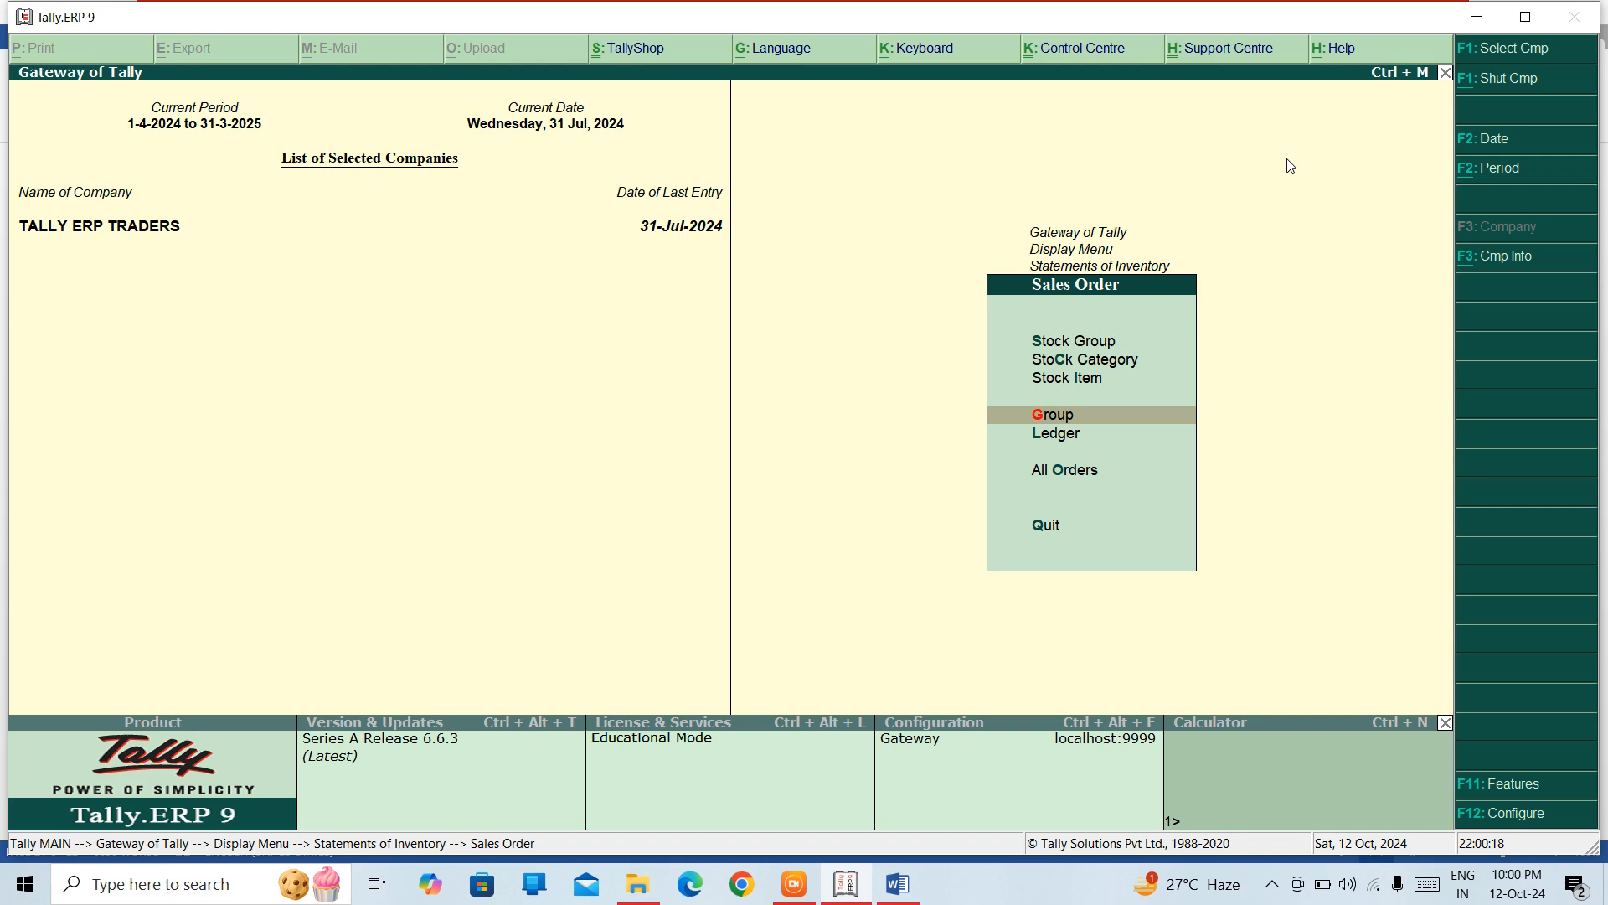
{"action": "key", "text": "Return"}
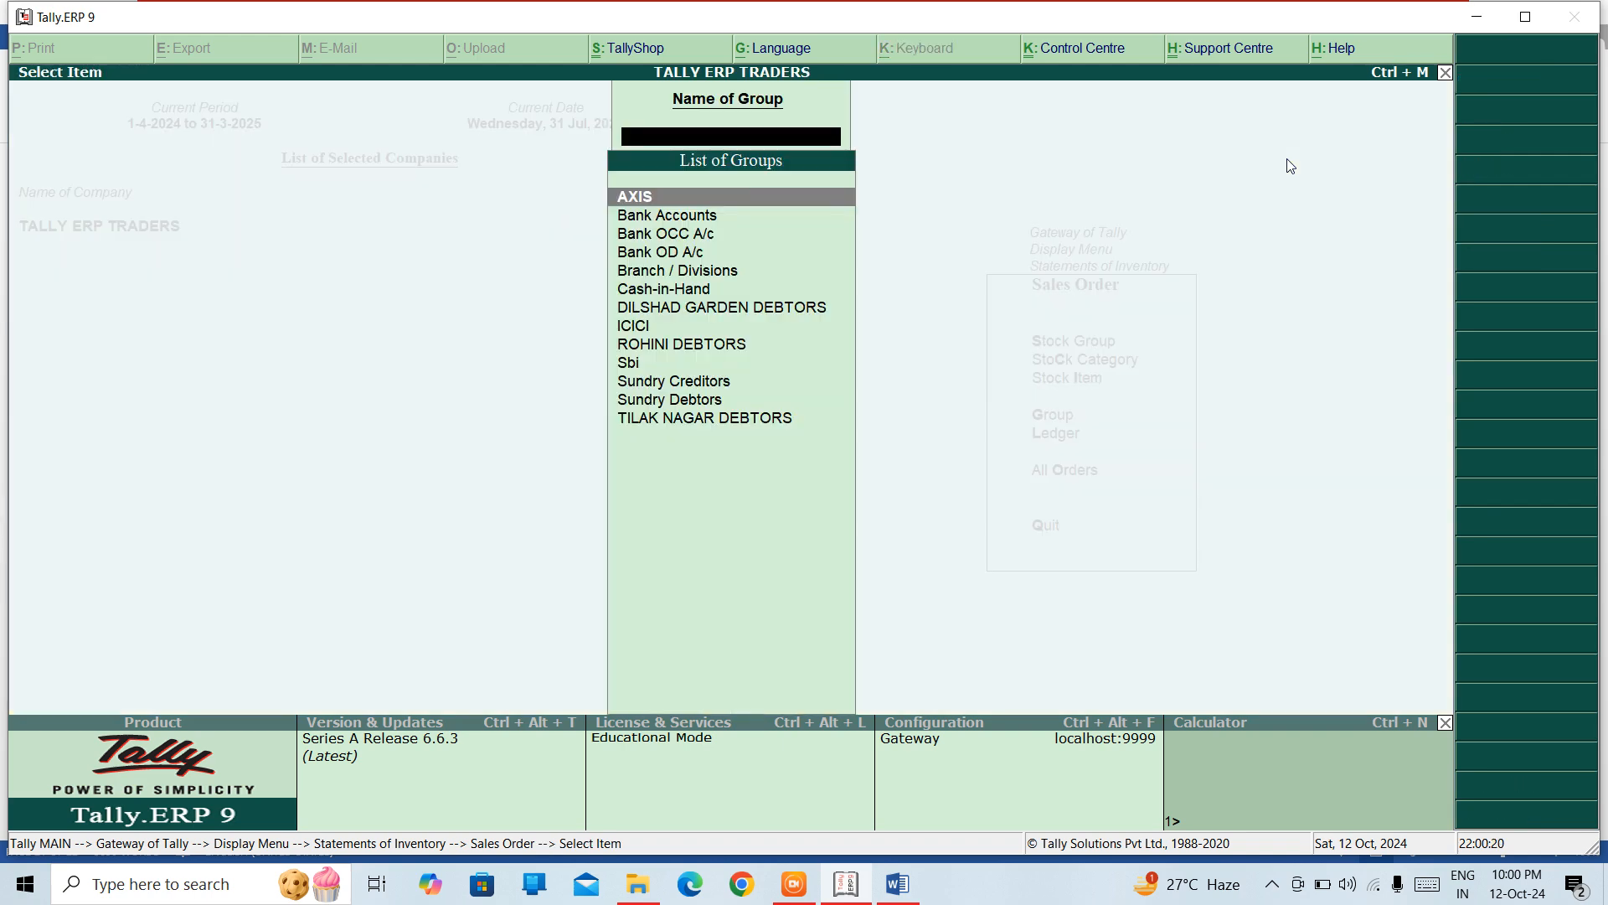
{"action": "key", "text": "Escape"}
Step: View the ledger-wise sales order outstandings for VIKAS BROS., then return to the Sales Order views
{"action": "key", "text": "Down"}
{"action": "key", "text": "Return"}
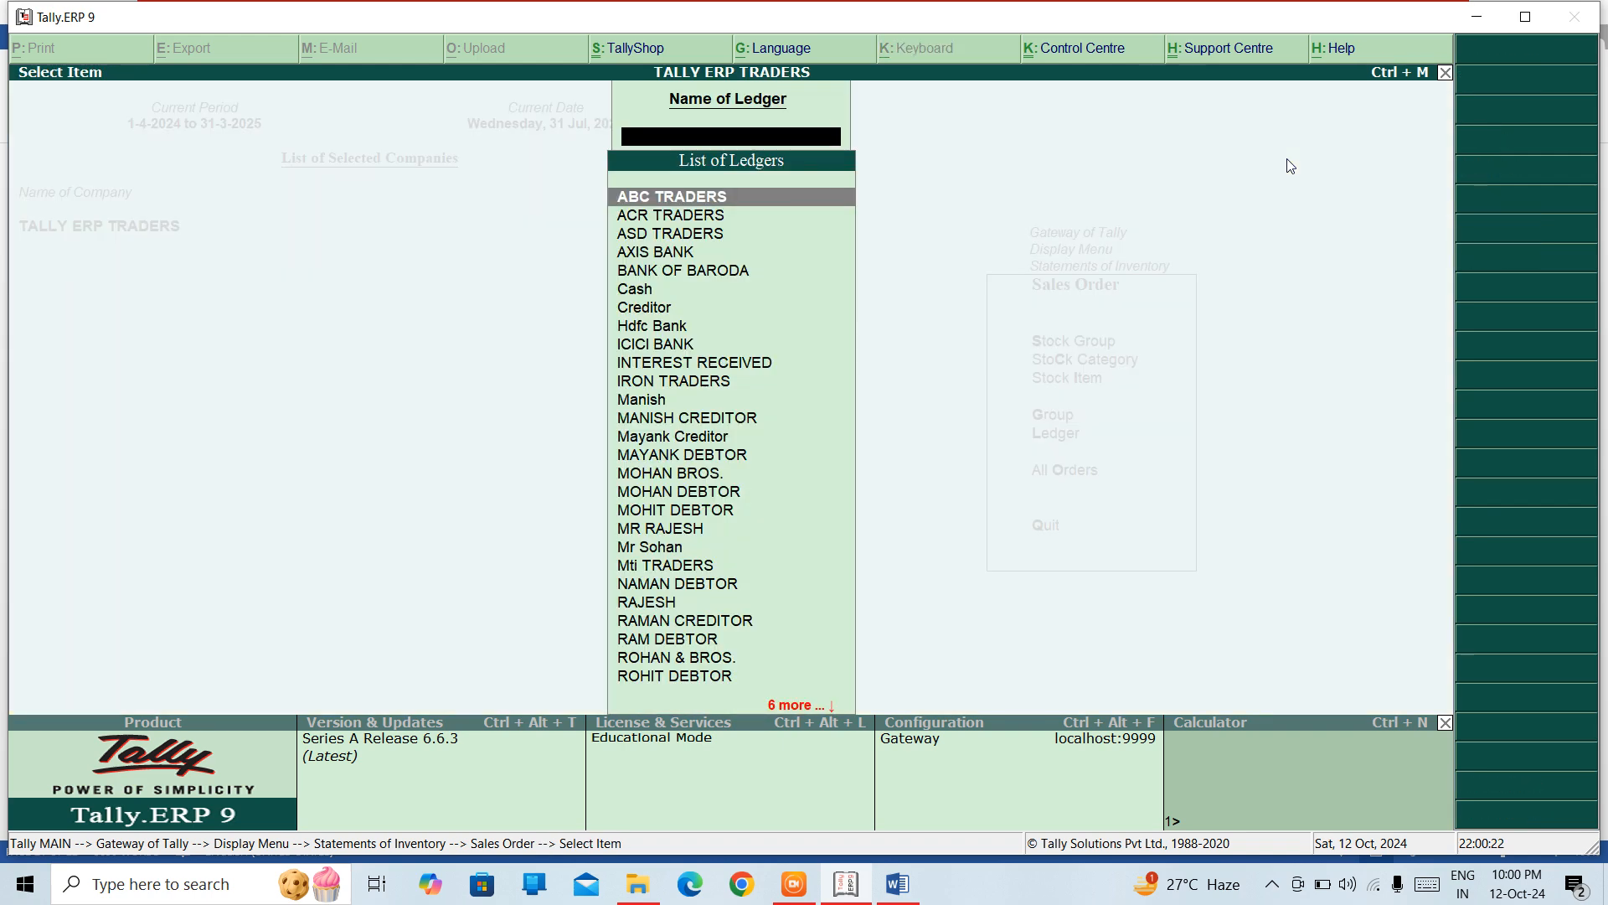
{"action": "key", "text": "Down"}
{"action": "key", "text": "Down"}
{"action": "key", "text": "Down"}
{"action": "key", "text": "Down"}
{"action": "key", "text": "Down"}
{"action": "key", "text": "Down"}
{"action": "key", "text": "Down"}
{"action": "key", "text": "Down"}
{"action": "key", "text": "Down"}
{"action": "key", "text": "Down"}
{"action": "key", "text": "Down"}
{"action": "key", "text": "Down"}
{"action": "key", "text": "Down"}
{"action": "key", "text": "Down"}
{"action": "key", "text": "Down"}
{"action": "key", "text": "Down"}
{"action": "key", "text": "Down"}
{"action": "key", "text": "Down"}
{"action": "key", "text": "Down"}
{"action": "key", "text": "Down"}
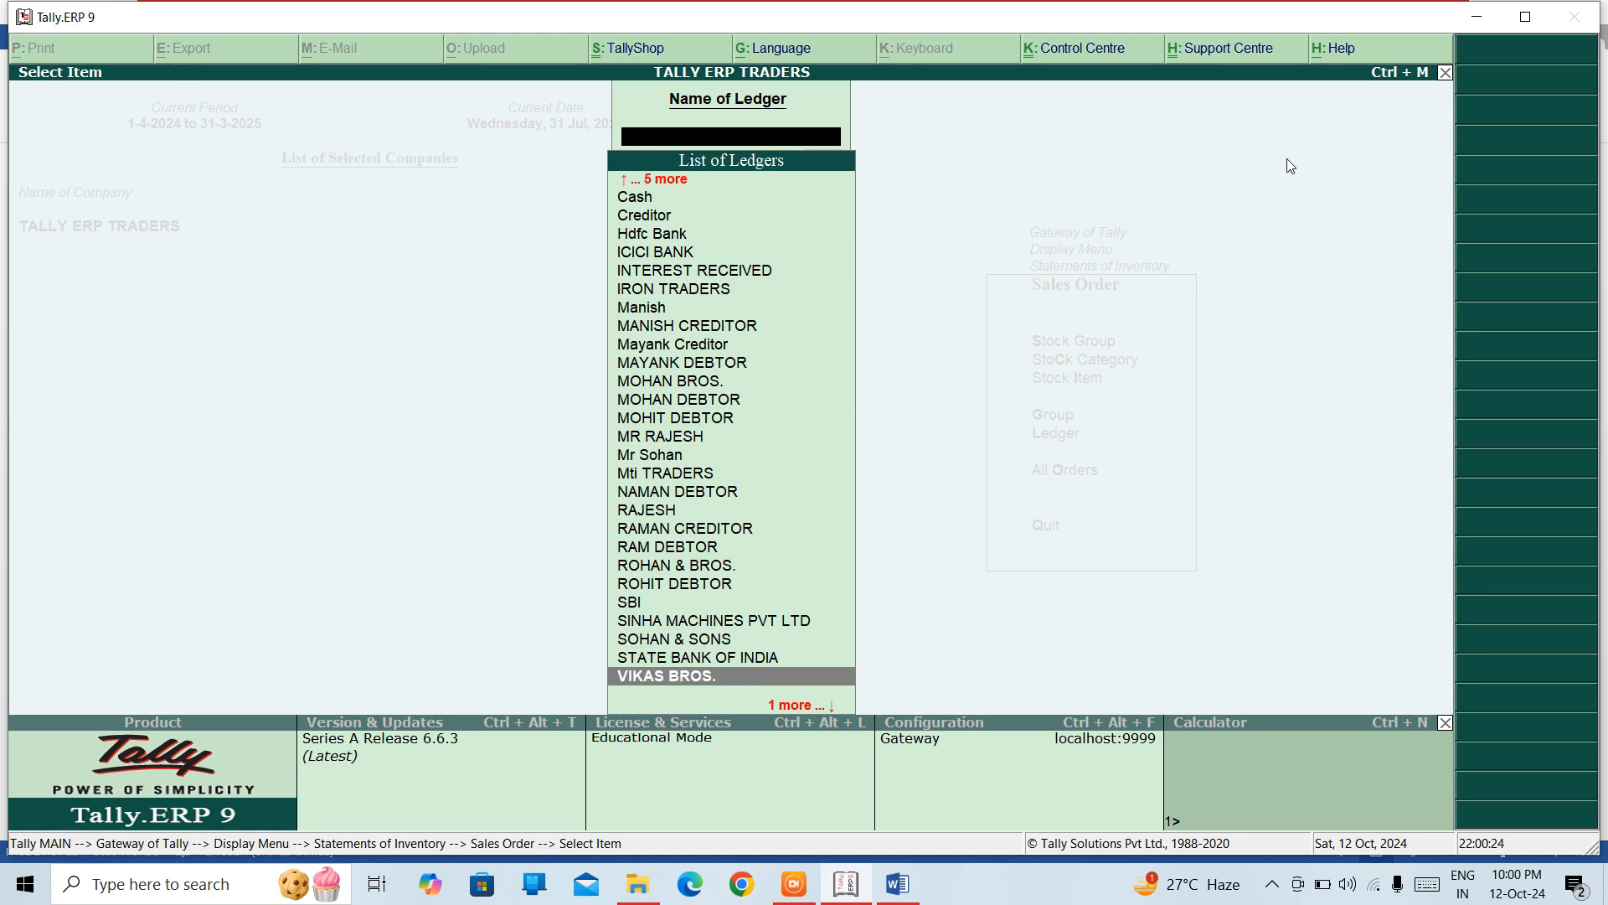
{"action": "key", "text": "Return"}
{"action": "key", "text": "Escape"}
{"action": "key", "text": "Escape"}
{"action": "key", "text": "Escape"}
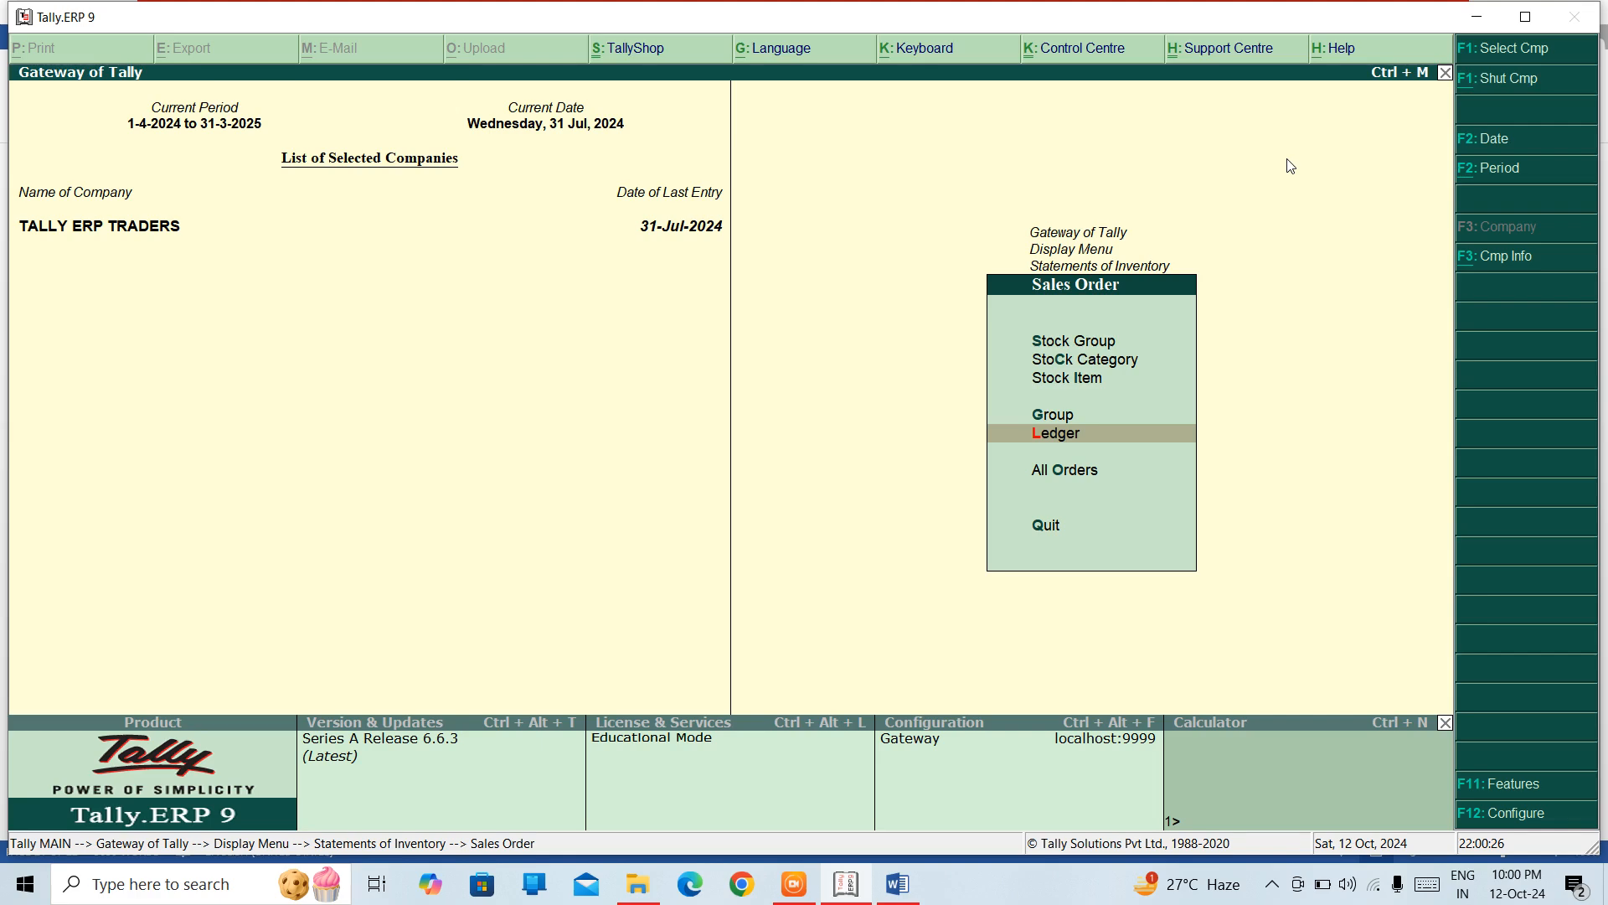
Step: View all sales orders with the voucher detail of the PRINTER order, then return to the Statements of Inventory
{"action": "key", "text": "Down"}
{"action": "key", "text": "Return"}
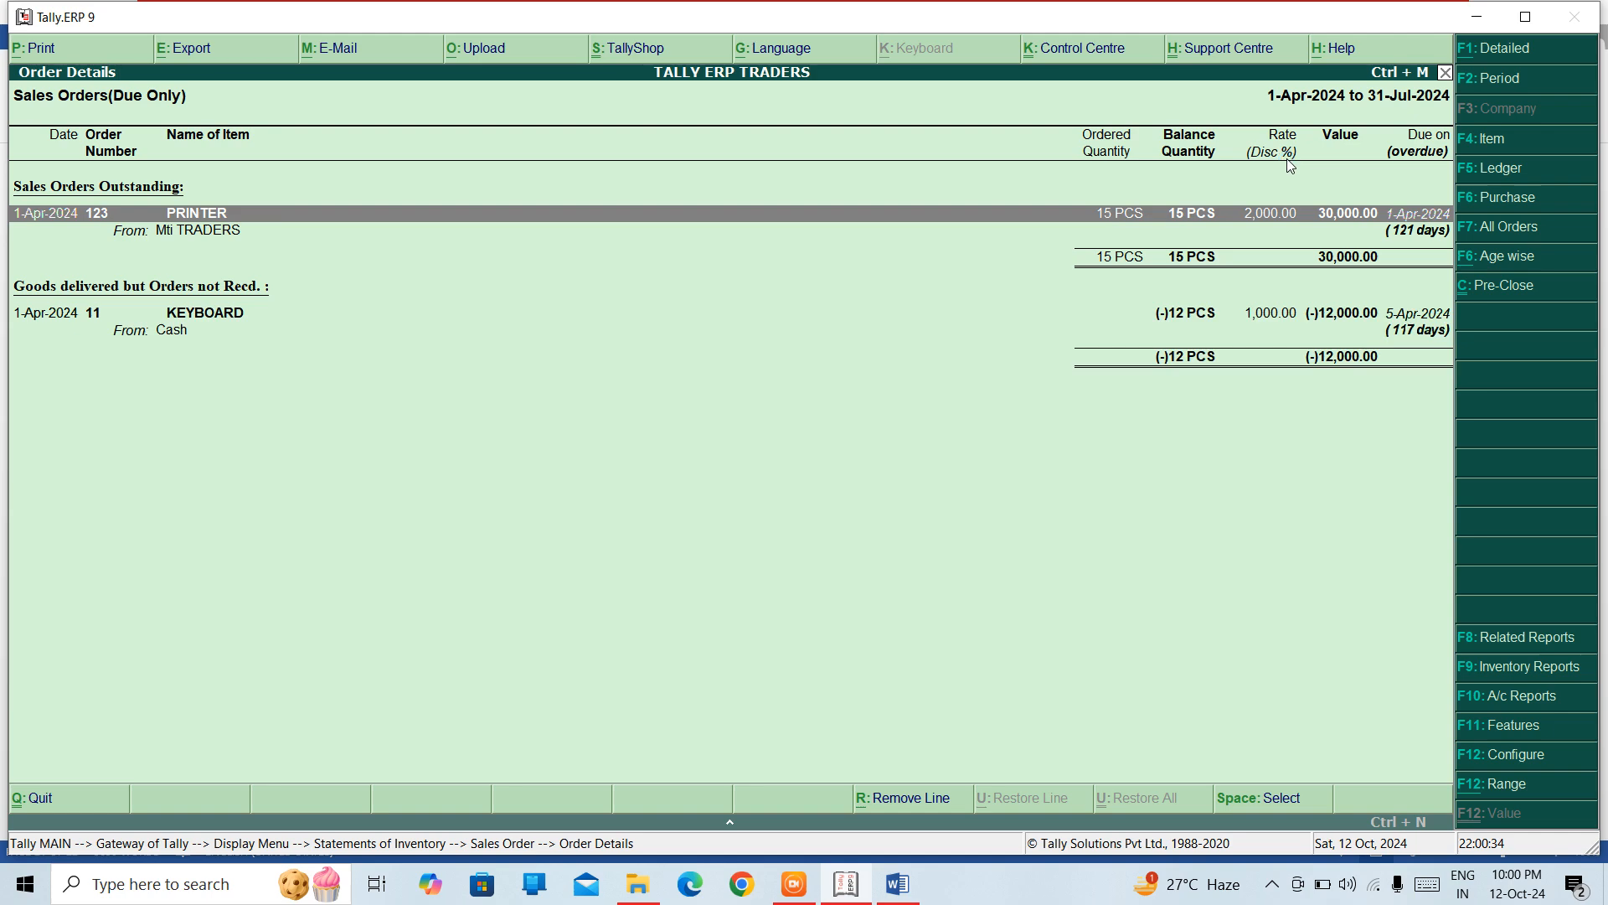
{"action": "key", "text": "Return"}
{"action": "key", "text": "Down"}
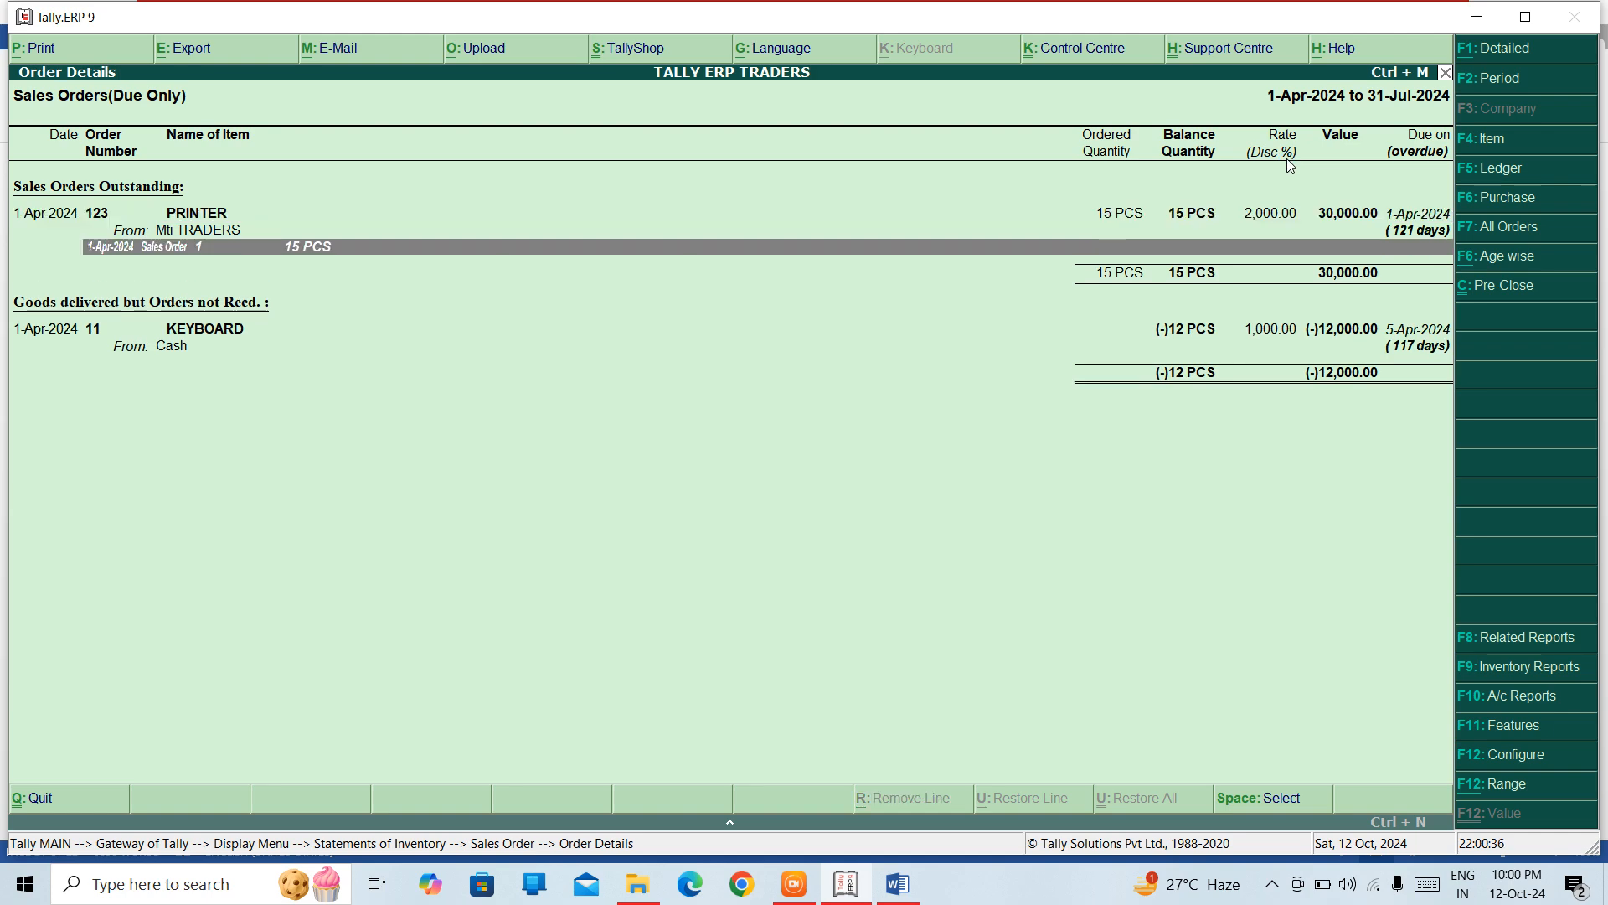
{"action": "key", "text": "Escape"}
{"action": "key", "text": "Escape"}
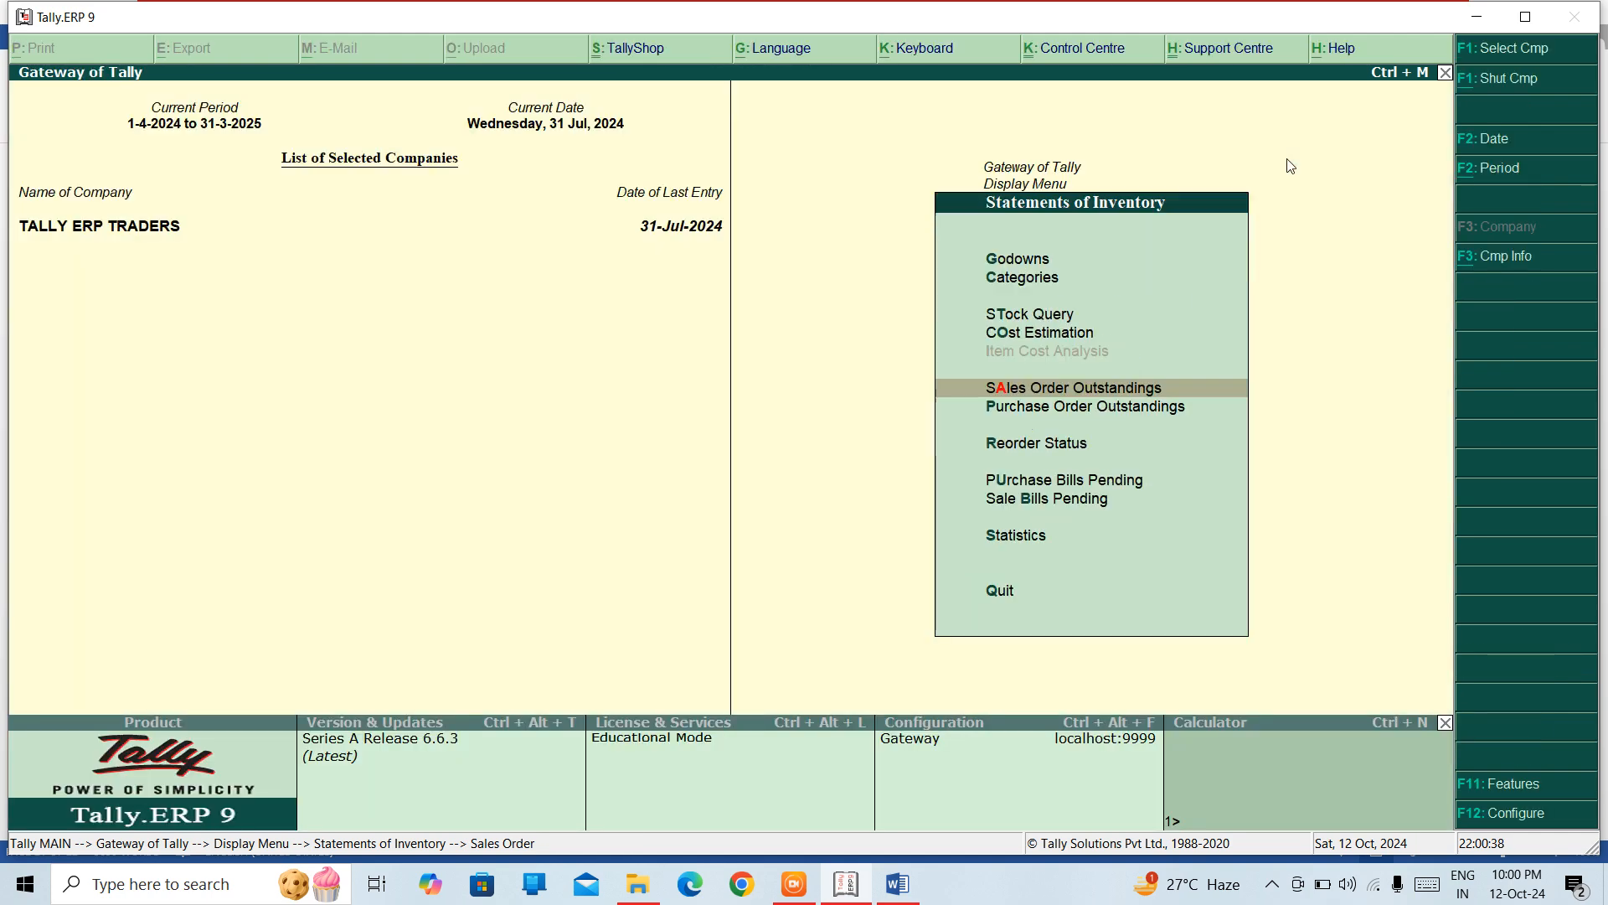
Step: Reopen the Sales Order Outstandings and view the stock-item-wise outstandings for PRINTER
{"action": "key", "text": "Return"}
{"action": "key", "text": "Down"}
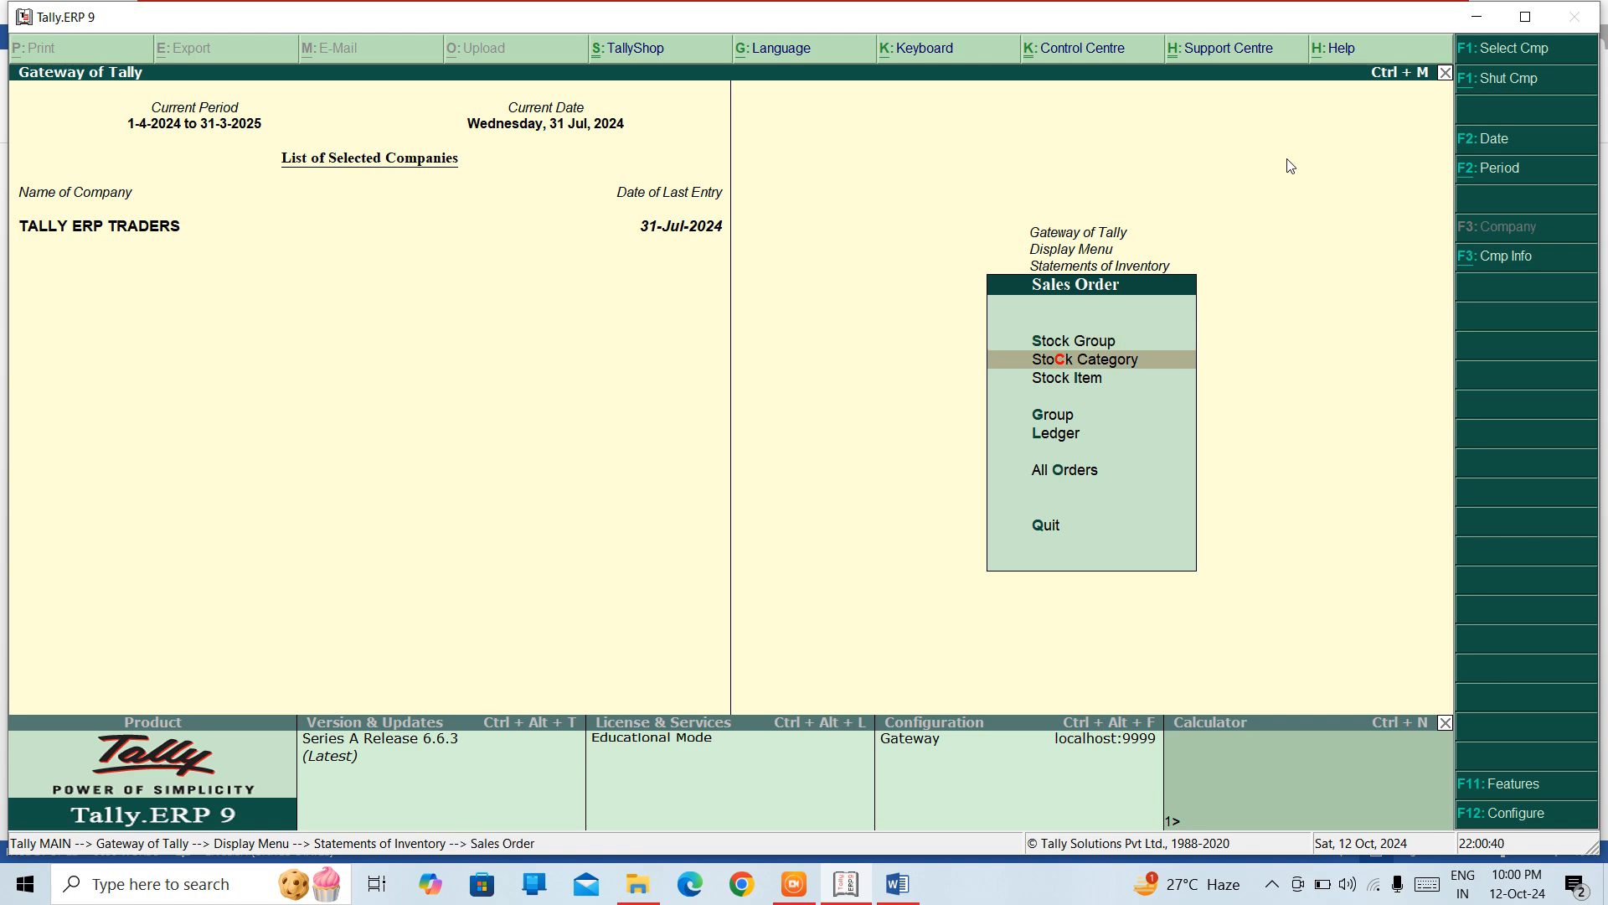
{"action": "key", "text": "Down"}
{"action": "key", "text": "Return"}
{"action": "key", "text": "Down"}
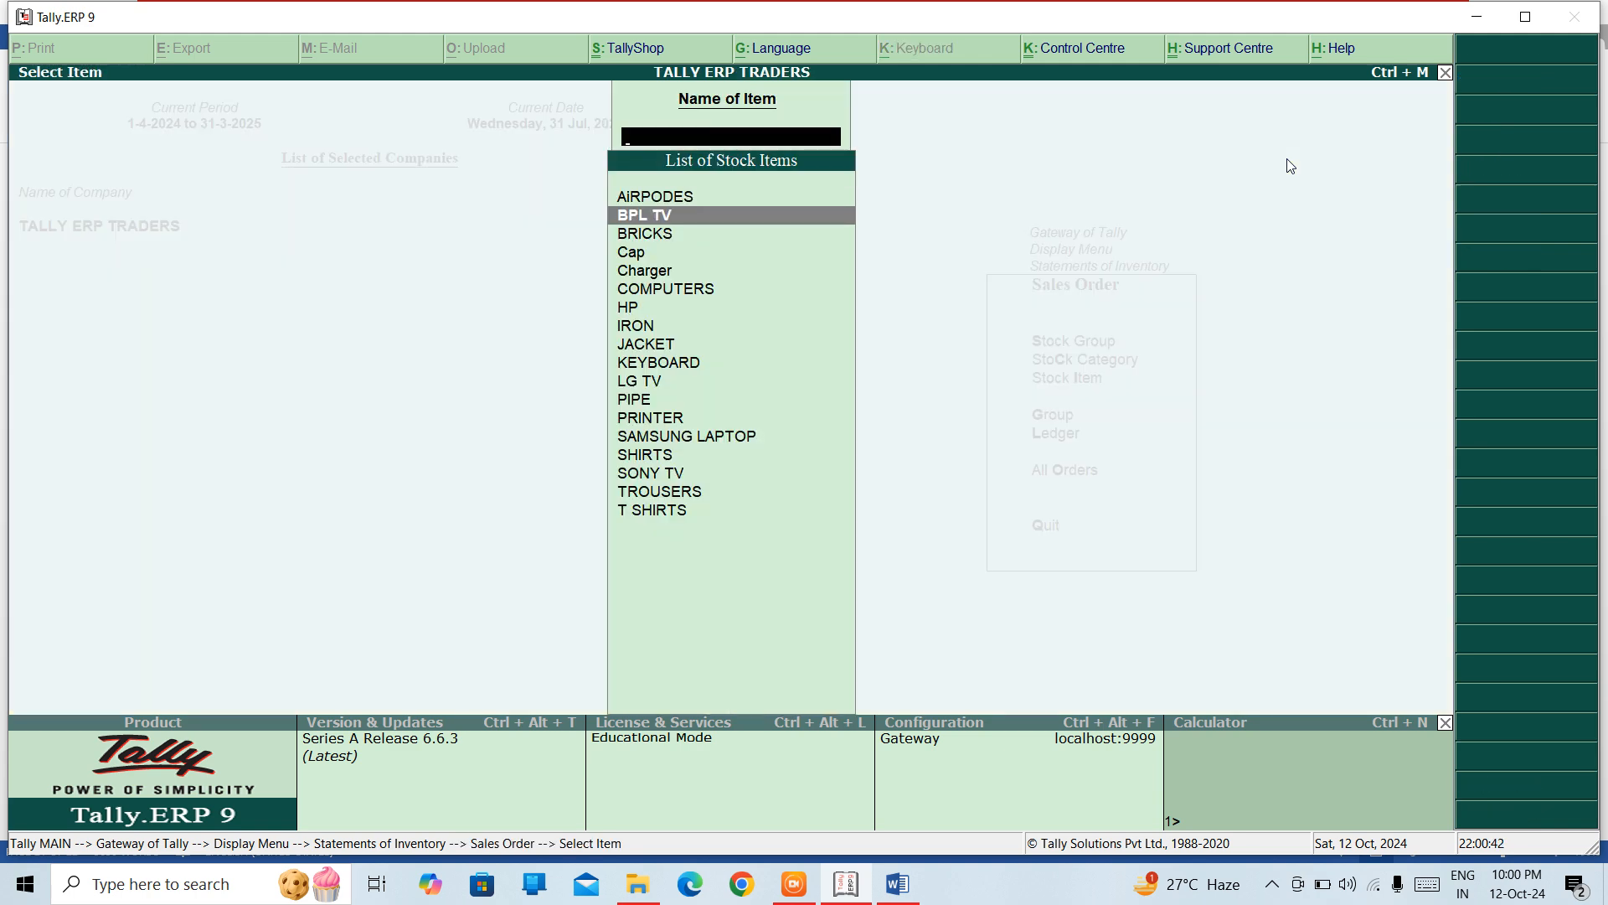
{"action": "key", "text": "Down"}
{"action": "key", "text": "Down"}
{"action": "key", "text": "Down"}
{"action": "key", "text": "Down"}
{"action": "key", "text": "Down"}
{"action": "key", "text": "Down"}
{"action": "key", "text": "Down"}
{"action": "key", "text": "Down"}
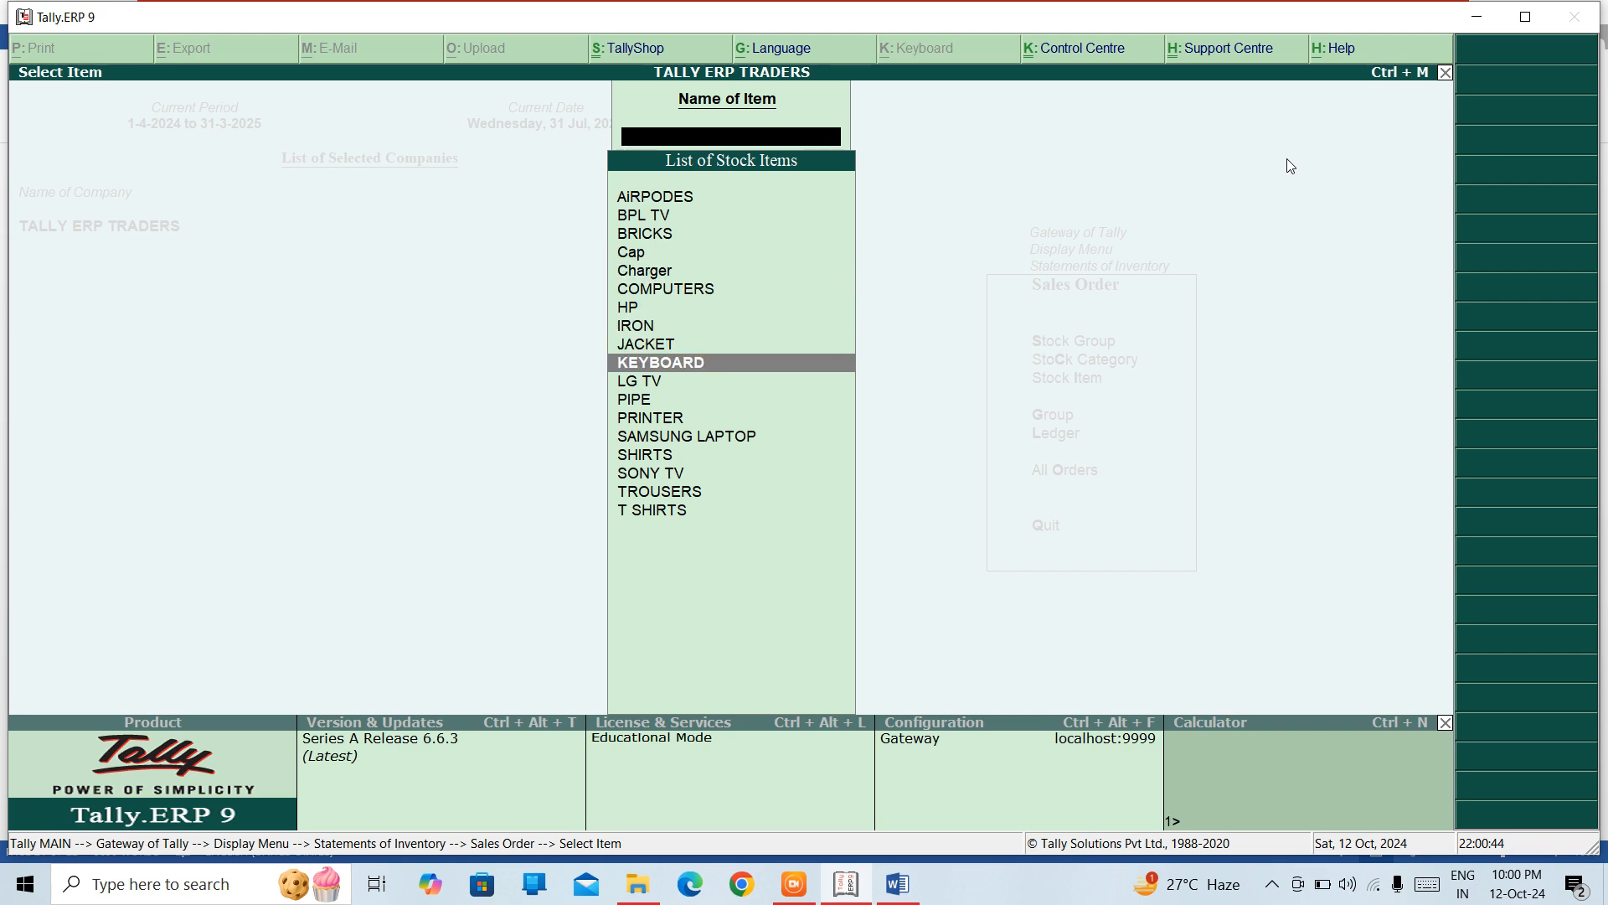
{"action": "key", "text": "Down"}
{"action": "key", "text": "Down"}
{"action": "key", "text": "Down"}
{"action": "key", "text": "Return"}
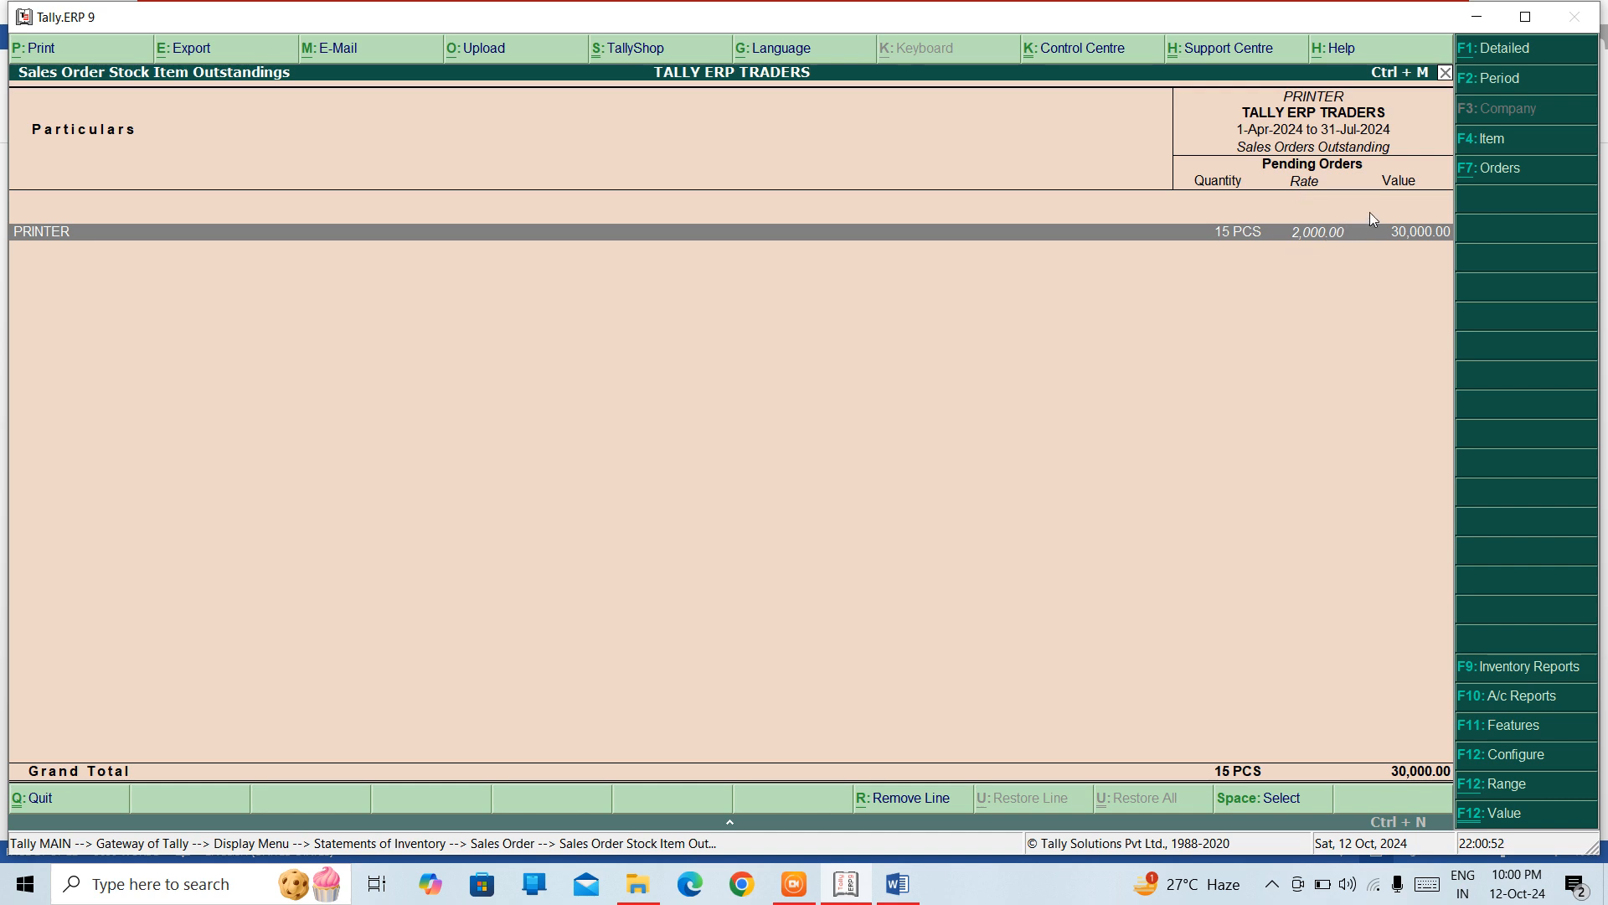
Step: Drill down to the order details of the PRINTER item, then return to the Sales Order views
{"action": "key", "text": "Return"}
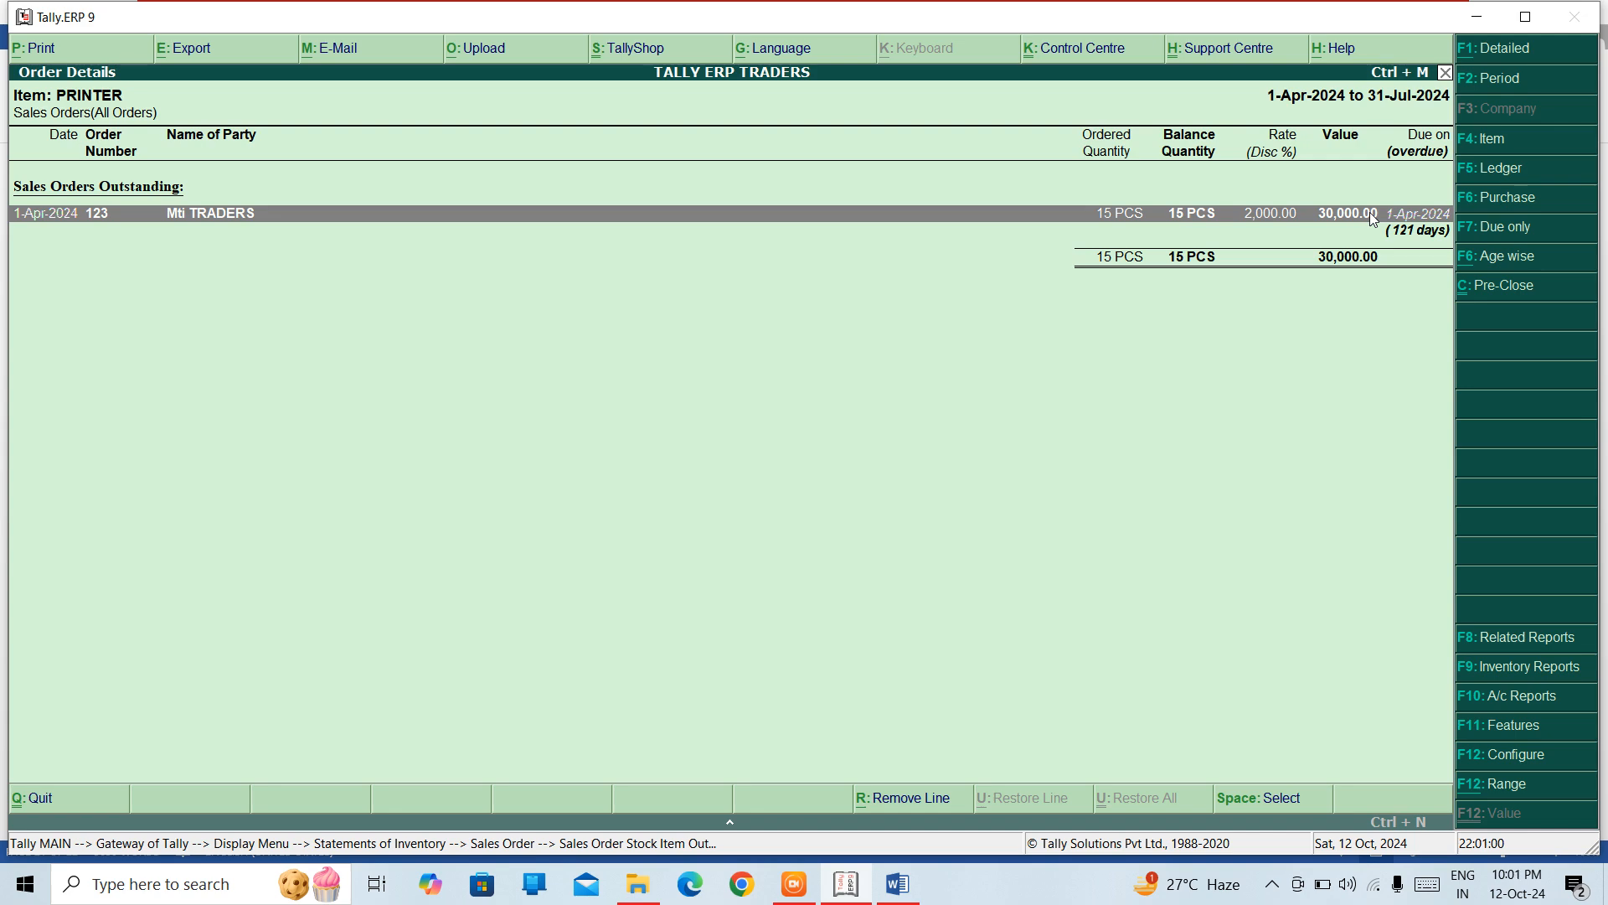
{"action": "key", "text": "Escape"}
{"action": "key", "text": "Escape"}
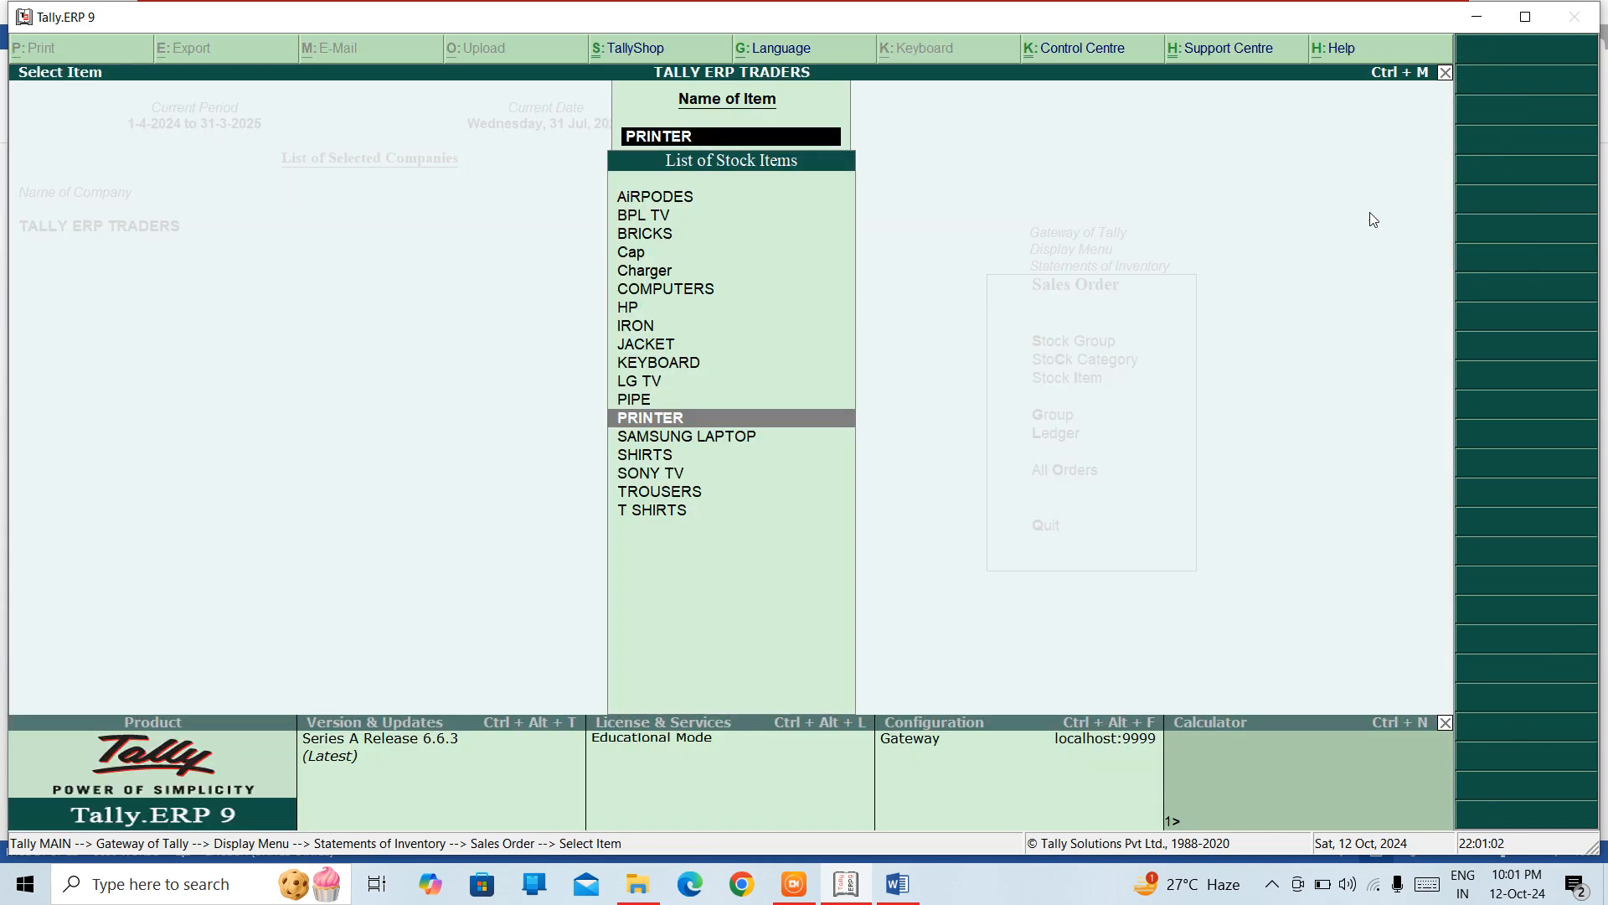
{"action": "key", "text": "Escape"}
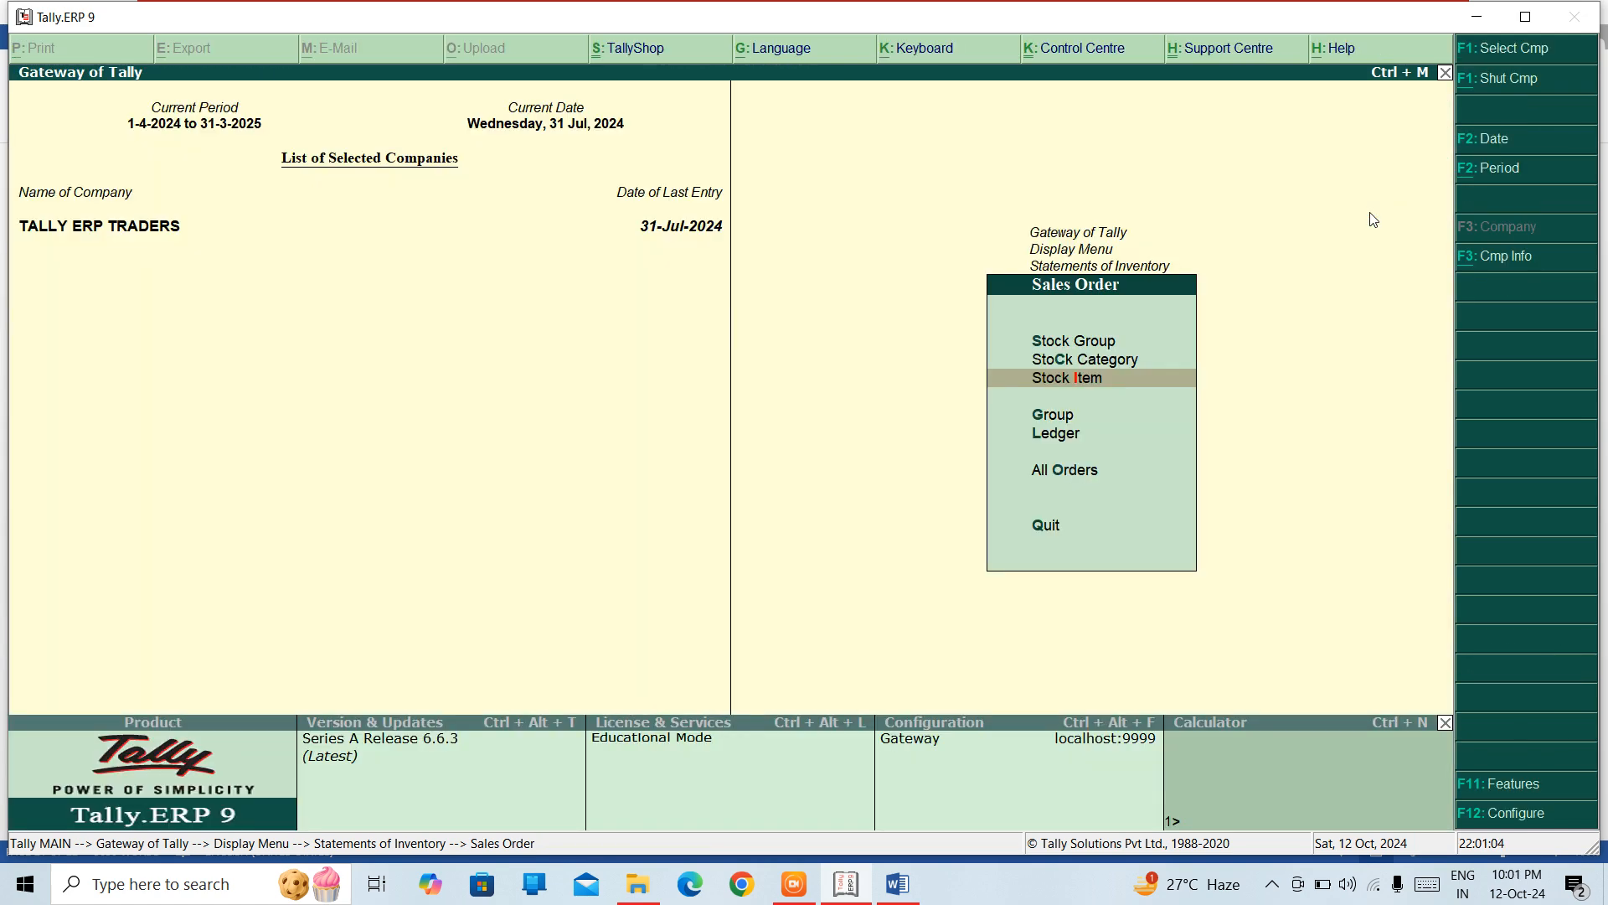
Step: View the sales order outstandings for the Laptops stock category, then leave the category list
{"action": "key", "text": "Up"}
{"action": "key", "text": "Return"}
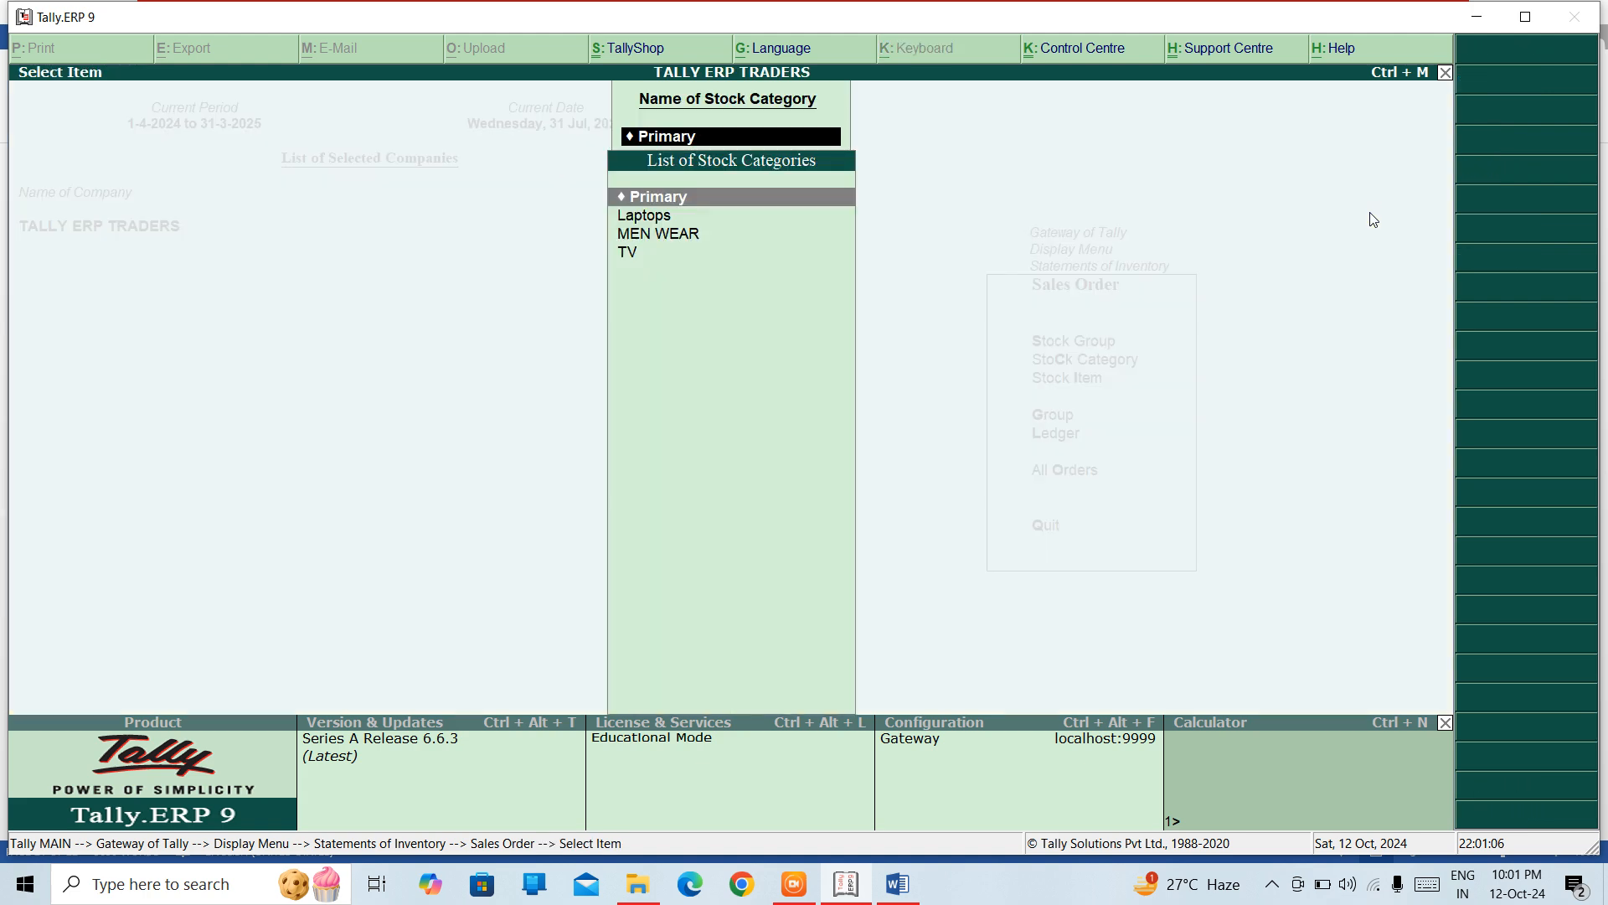
{"action": "key", "text": "Down"}
{"action": "key", "text": "Return"}
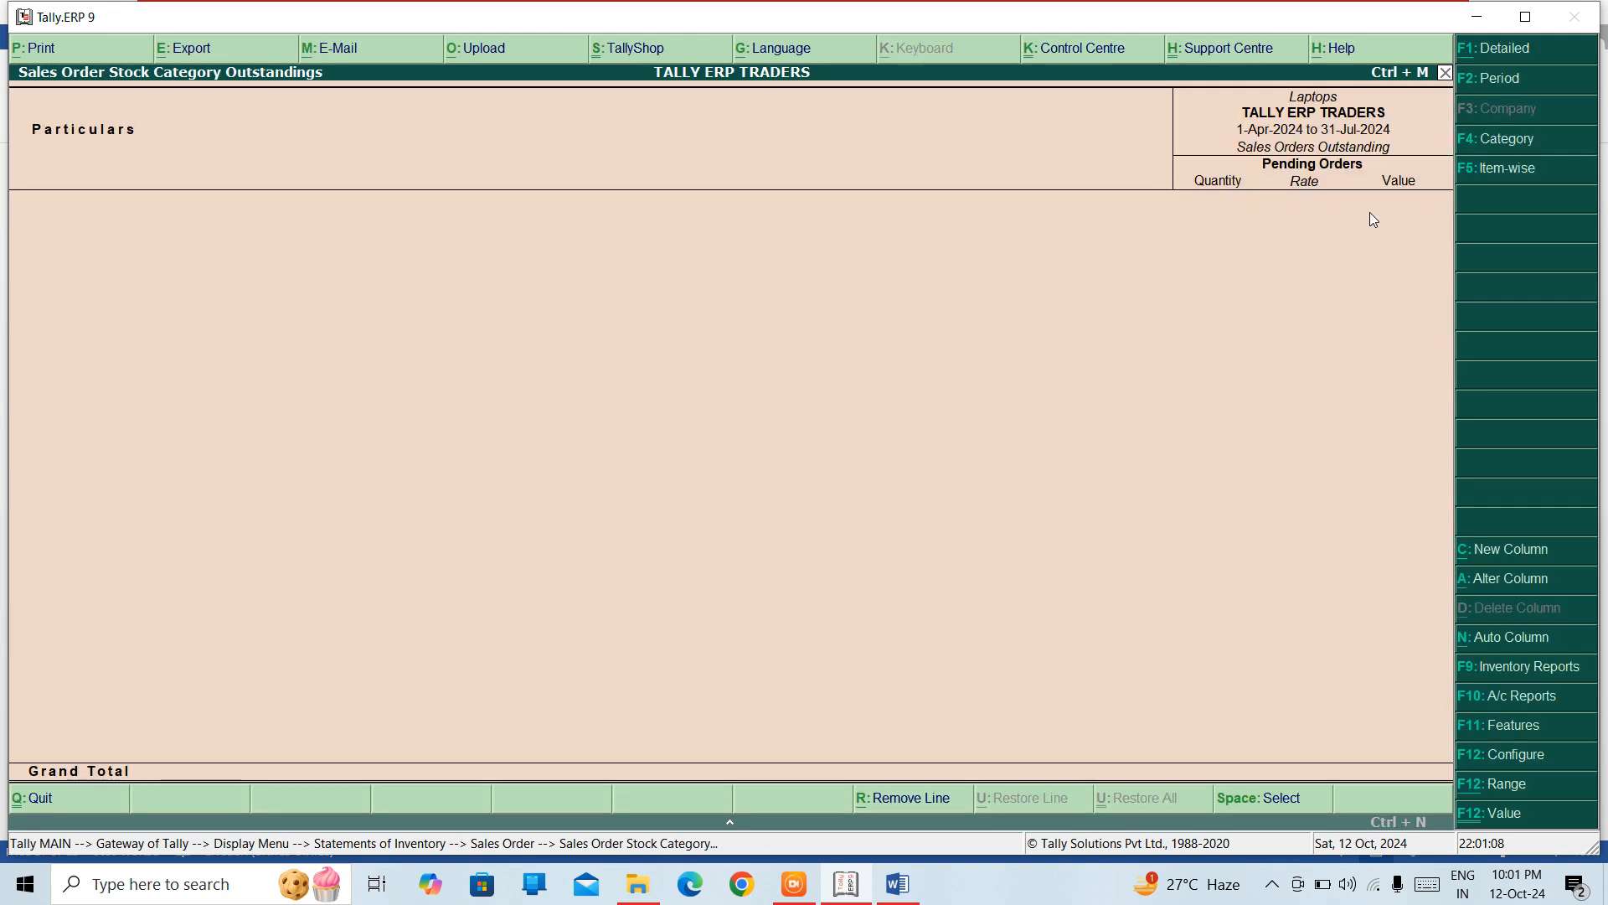
{"action": "key", "text": "Escape"}
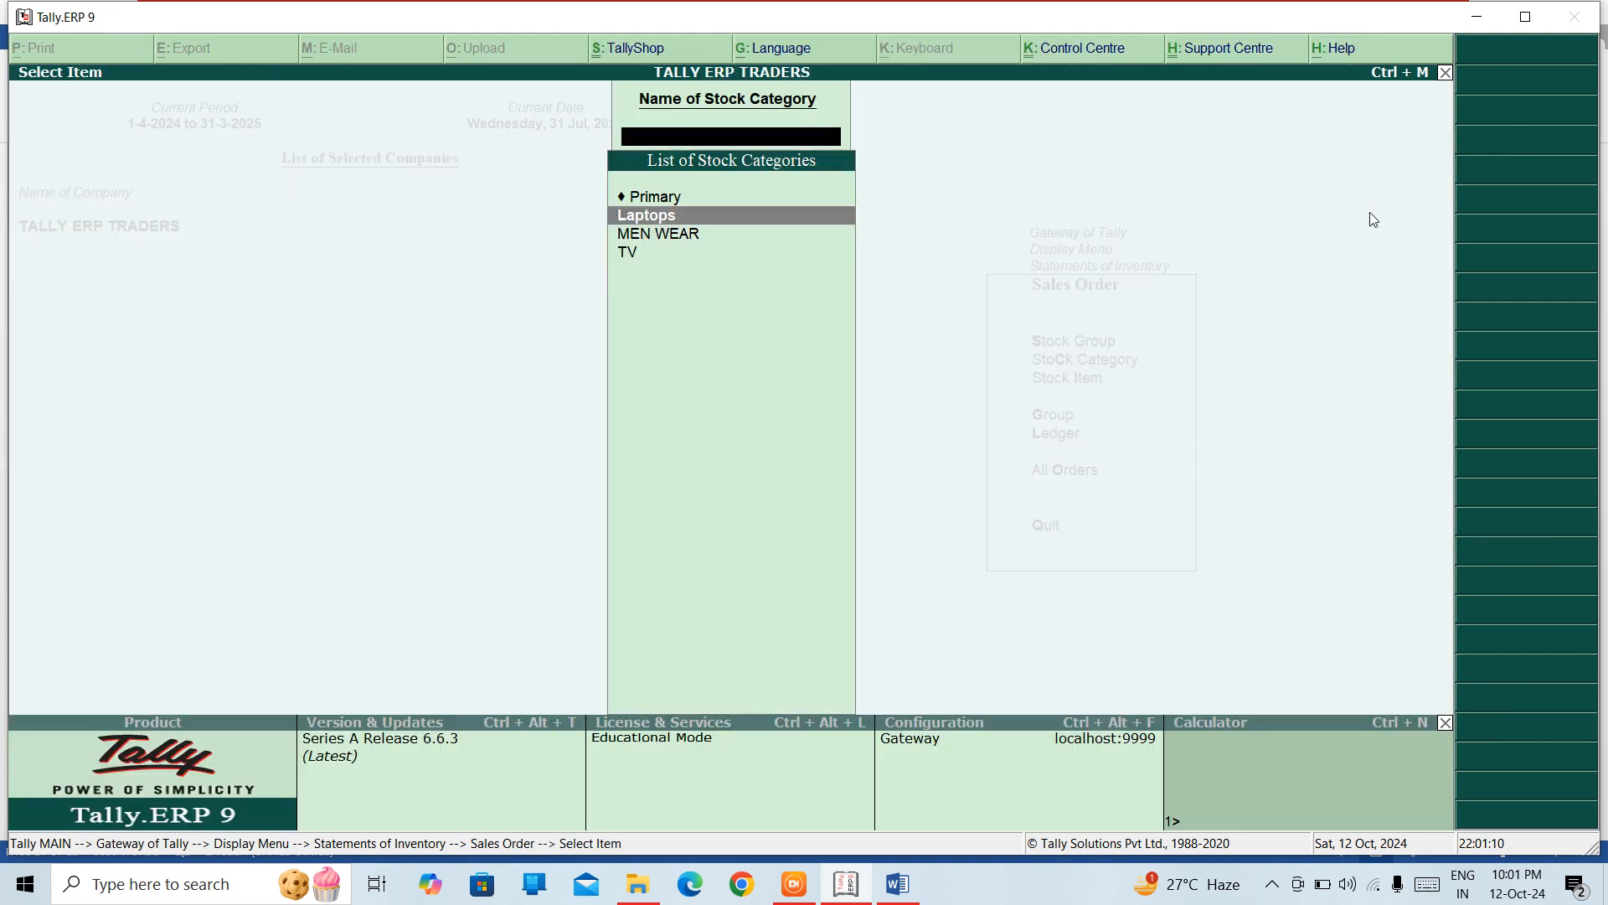
{"action": "key", "text": "Escape"}
Step: View the sales order outstandings for the ELECTRONIC stock group, then return to the Sales Order views
{"action": "key", "text": "Up"}
{"action": "key", "text": "Return"}
{"action": "key", "text": "Down"}
{"action": "key", "text": "Return"}
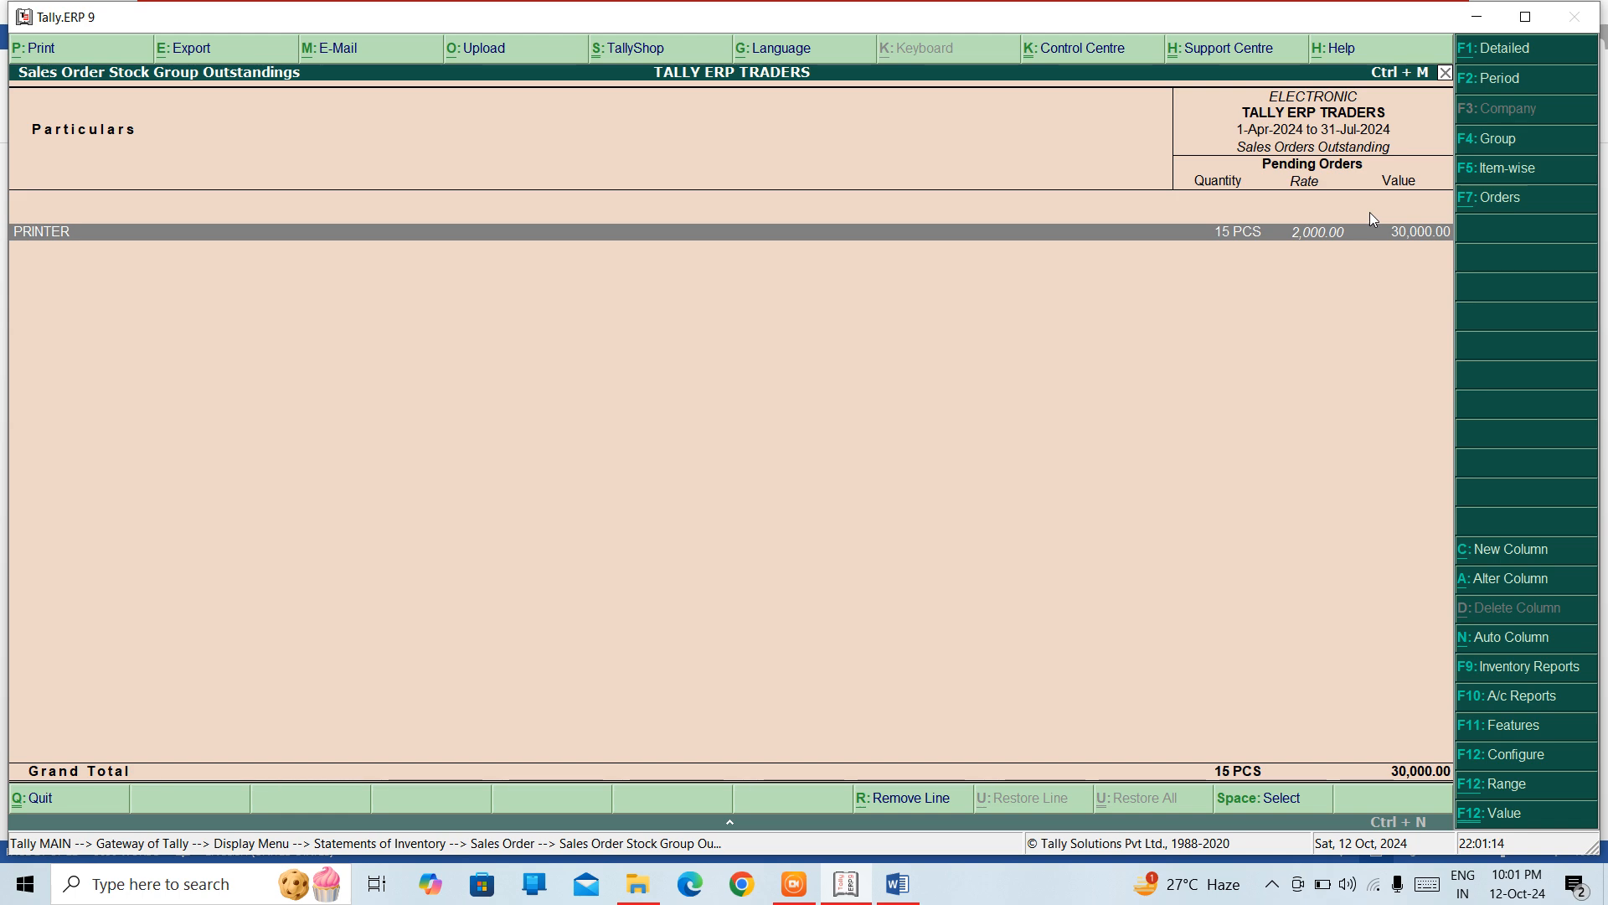
{"action": "key", "text": "Escape"}
{"action": "key", "text": "Escape"}
Step: Open the All Orders sales report and expand the voucher details beneath the PRINTER and KEYBOARD lines
{"action": "key", "text": "Down"}
{"action": "key", "text": "Down"}
{"action": "key", "text": "Down"}
{"action": "key", "text": "Down"}
{"action": "key", "text": "Down"}
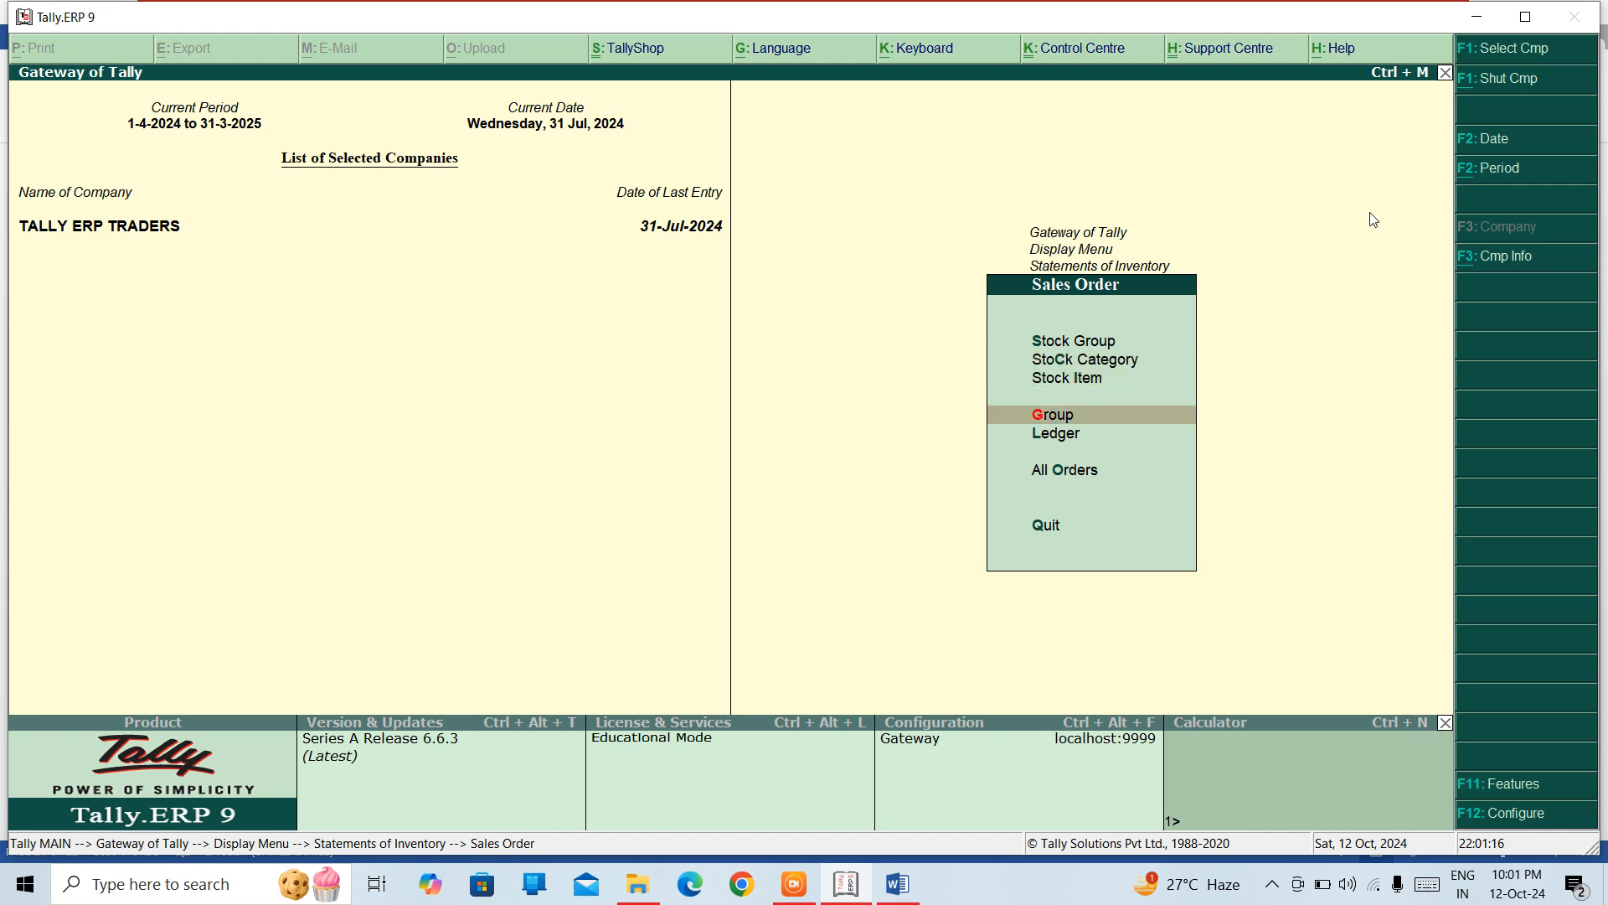
{"action": "key", "text": "Return"}
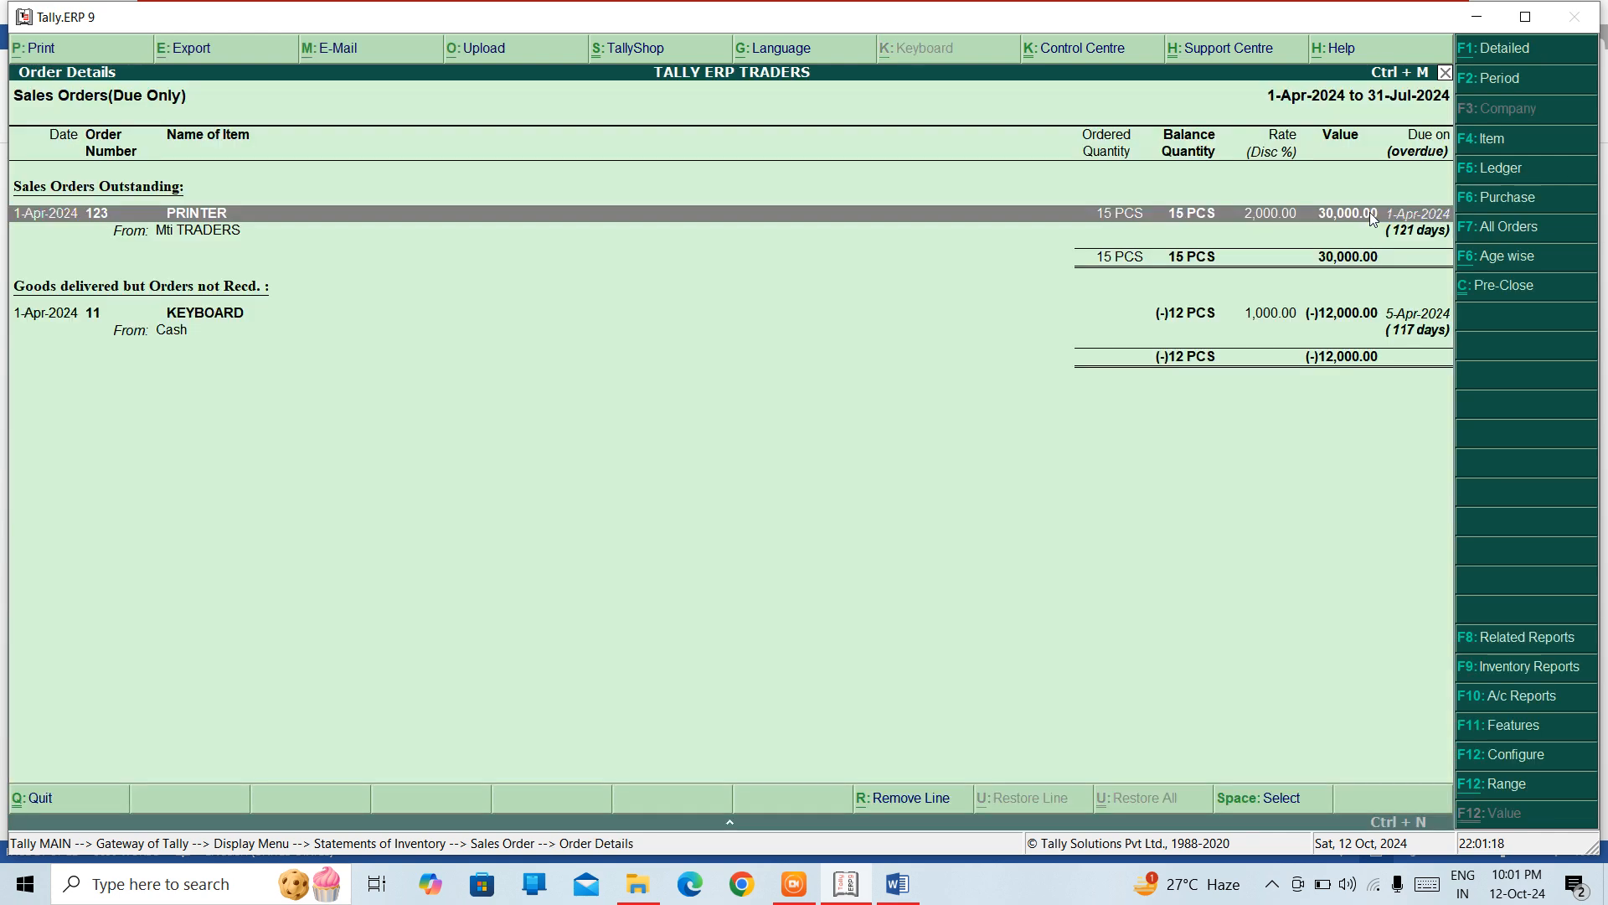
{"action": "key", "text": "shift+Return"}
{"action": "key", "text": "shift+Return"}
{"action": "key", "text": "Down"}
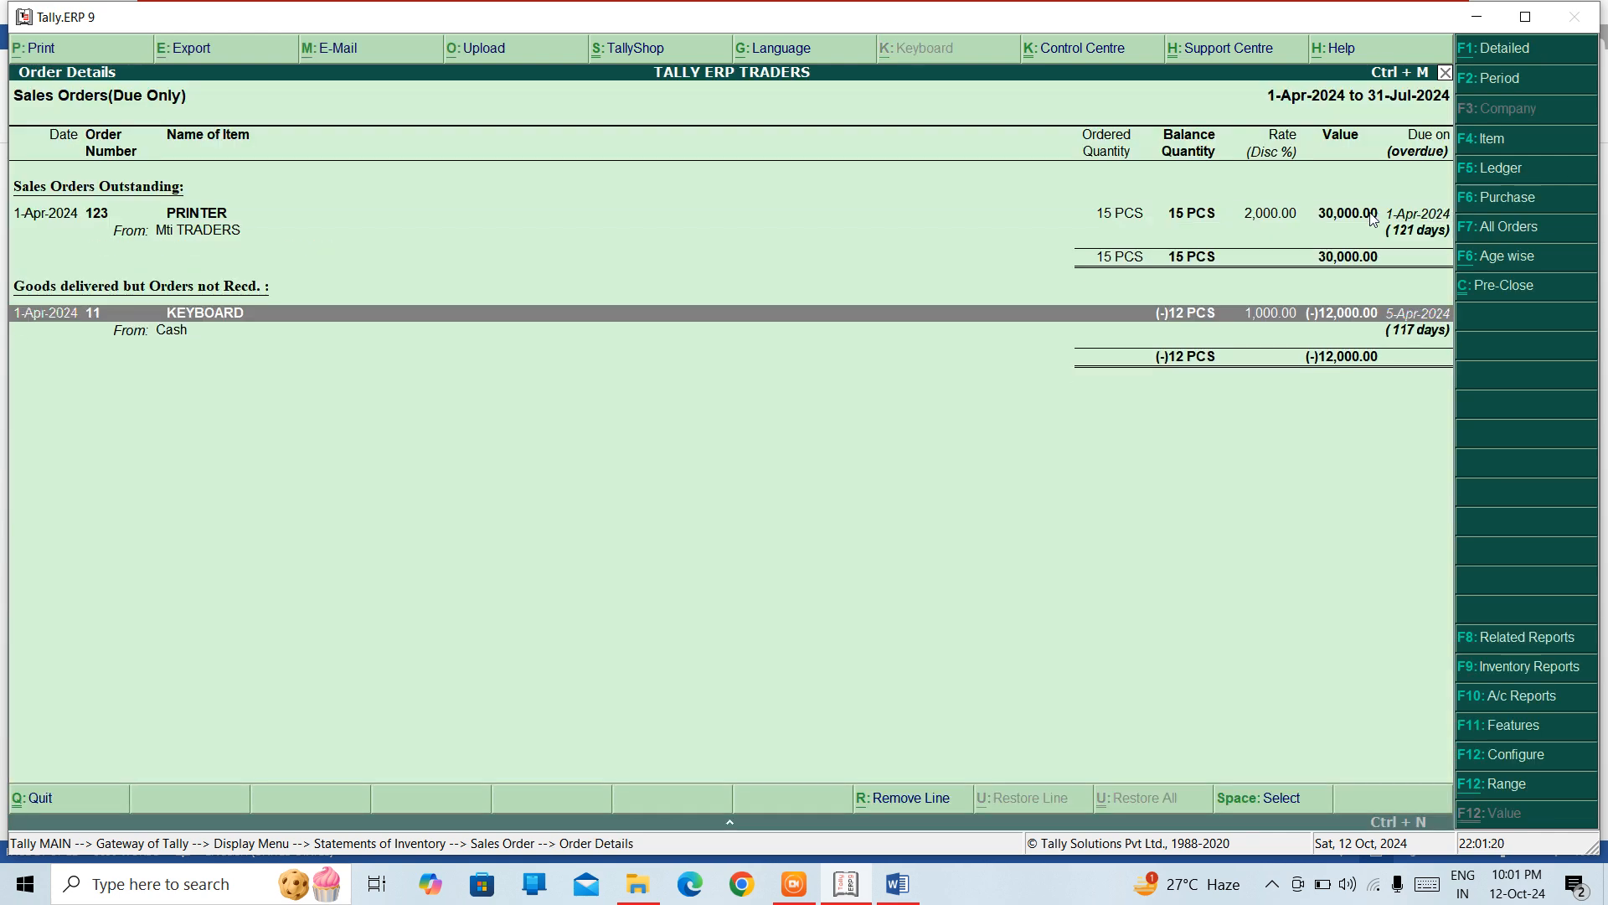
{"action": "key", "text": "Up"}
{"action": "key", "text": "shift+Return"}
{"action": "key", "text": "Down"}
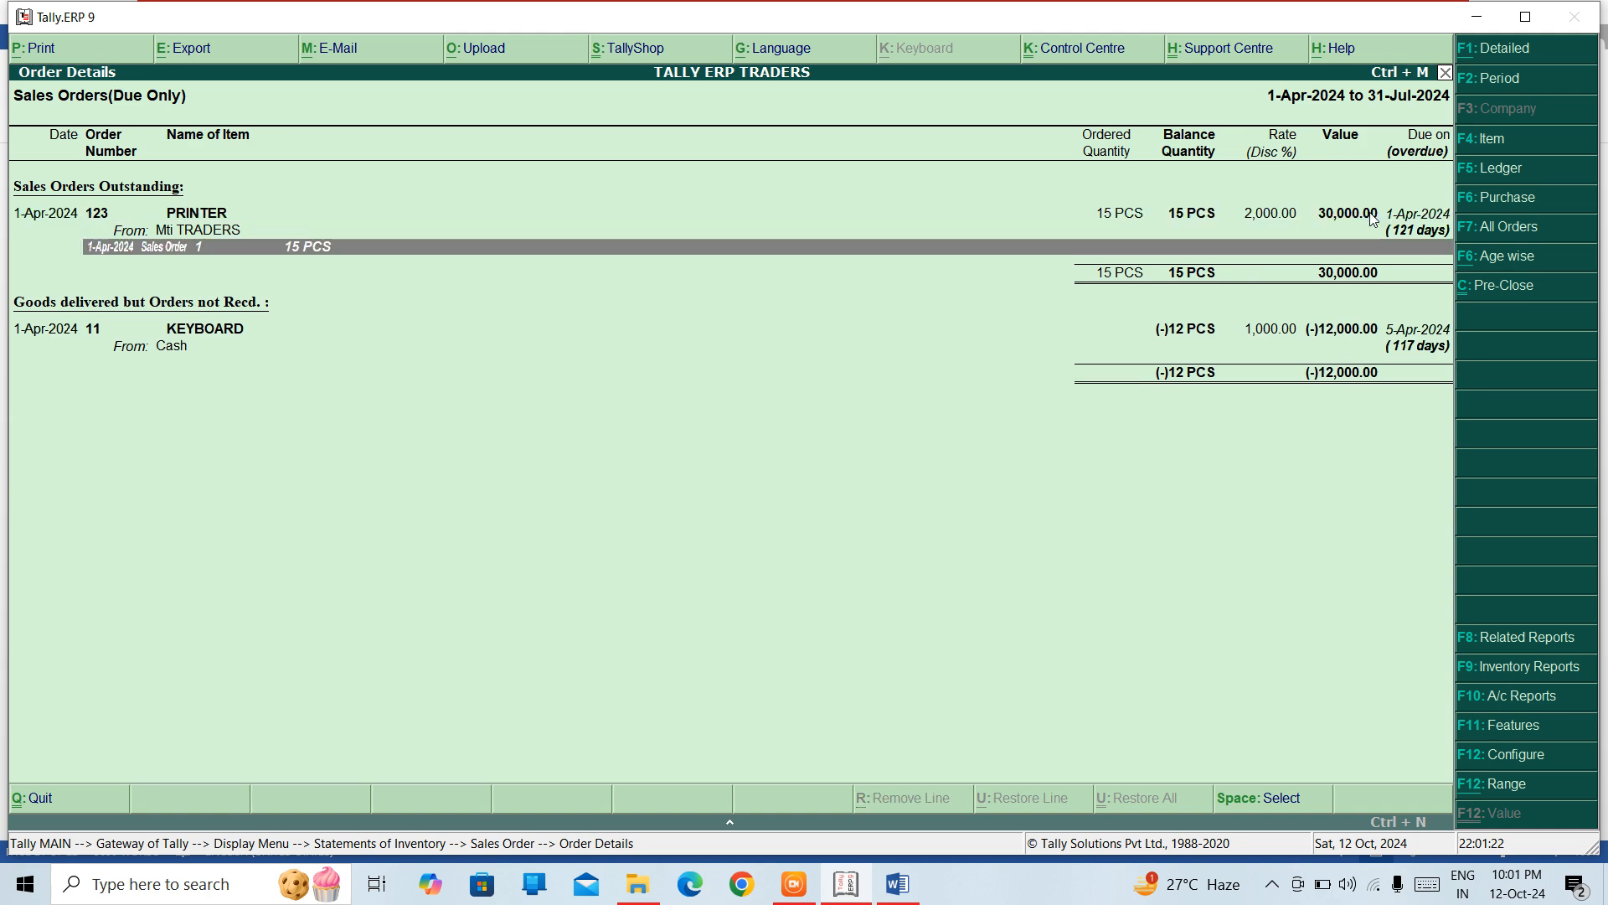
{"action": "key", "text": "Down"}
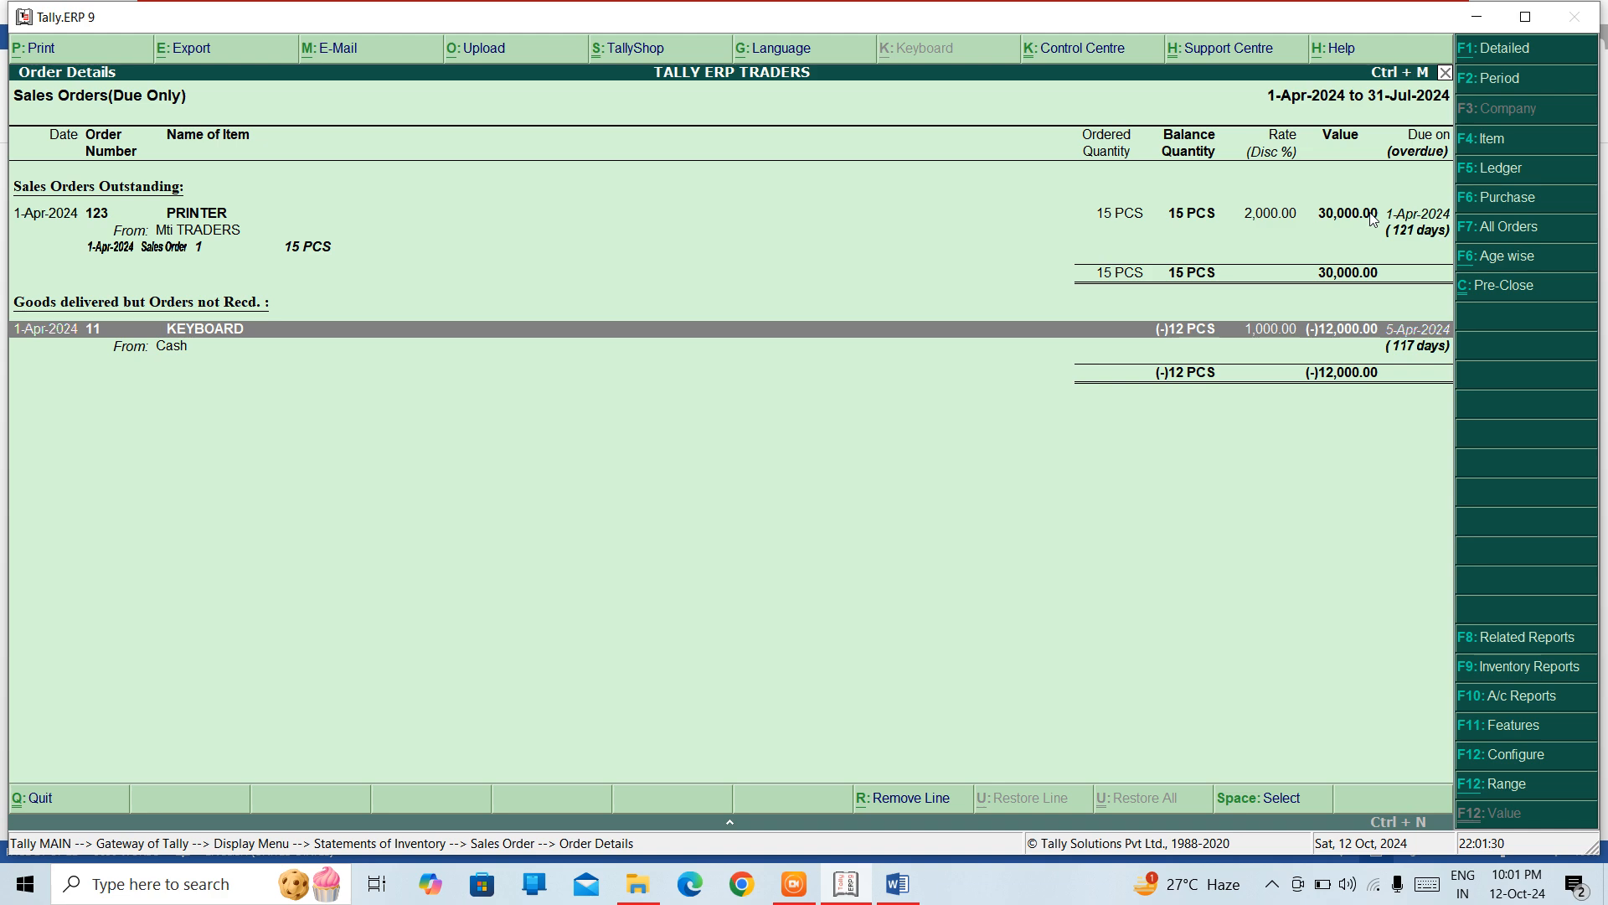
{"action": "key", "text": "shift+Return"}
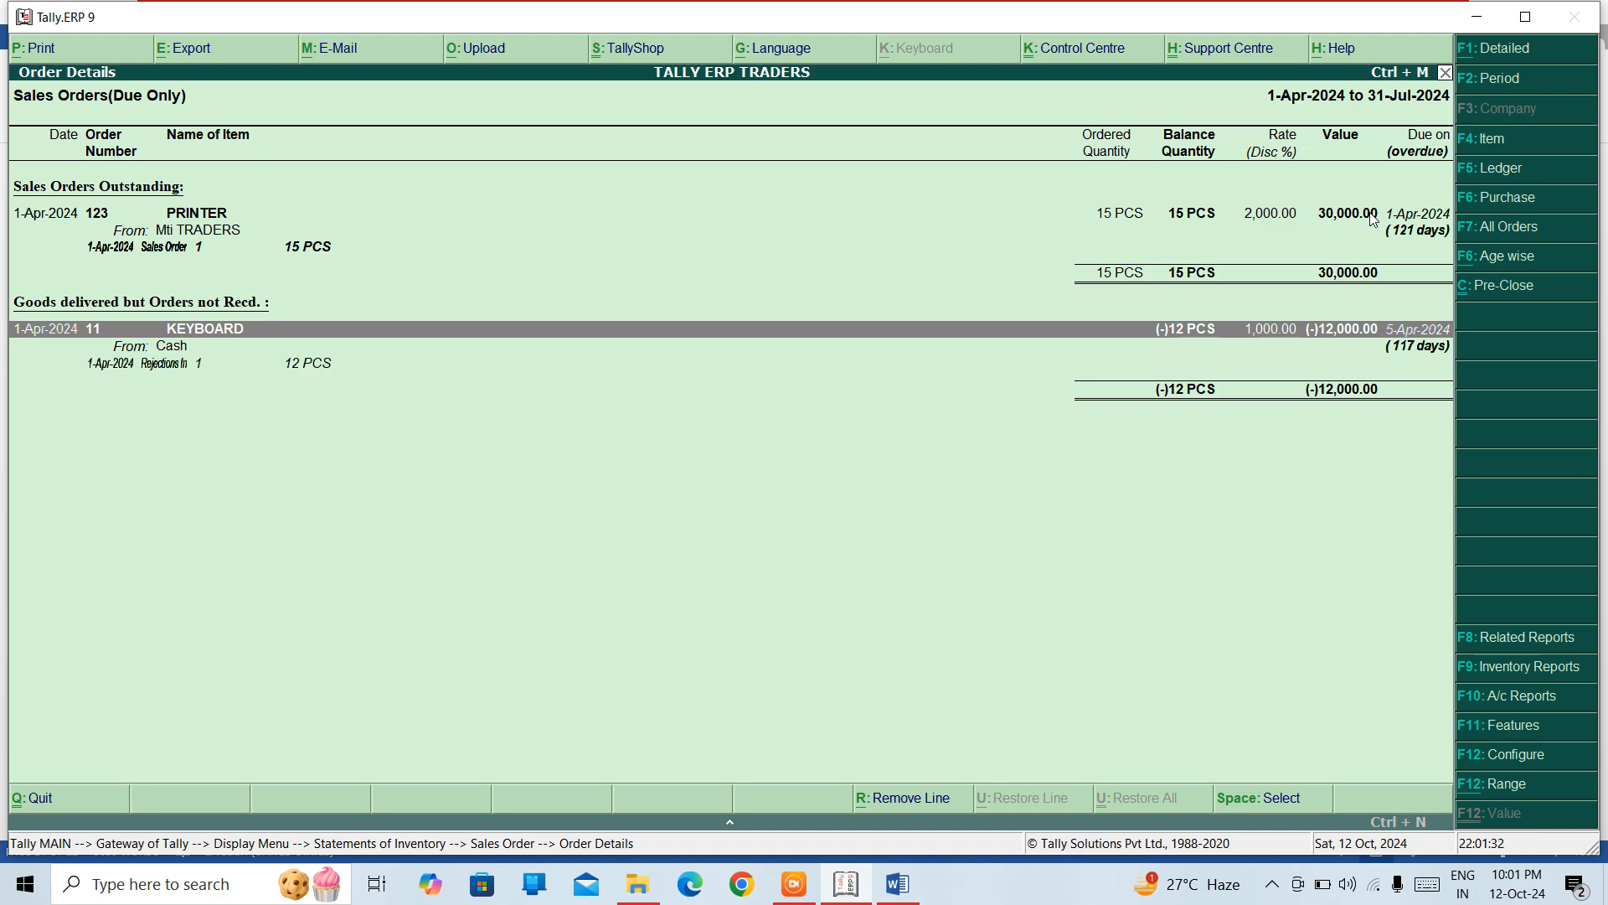
Step: Leave the order details and inventory statements and go back to the Gateway of Tally
{"action": "key", "text": "Escape"}
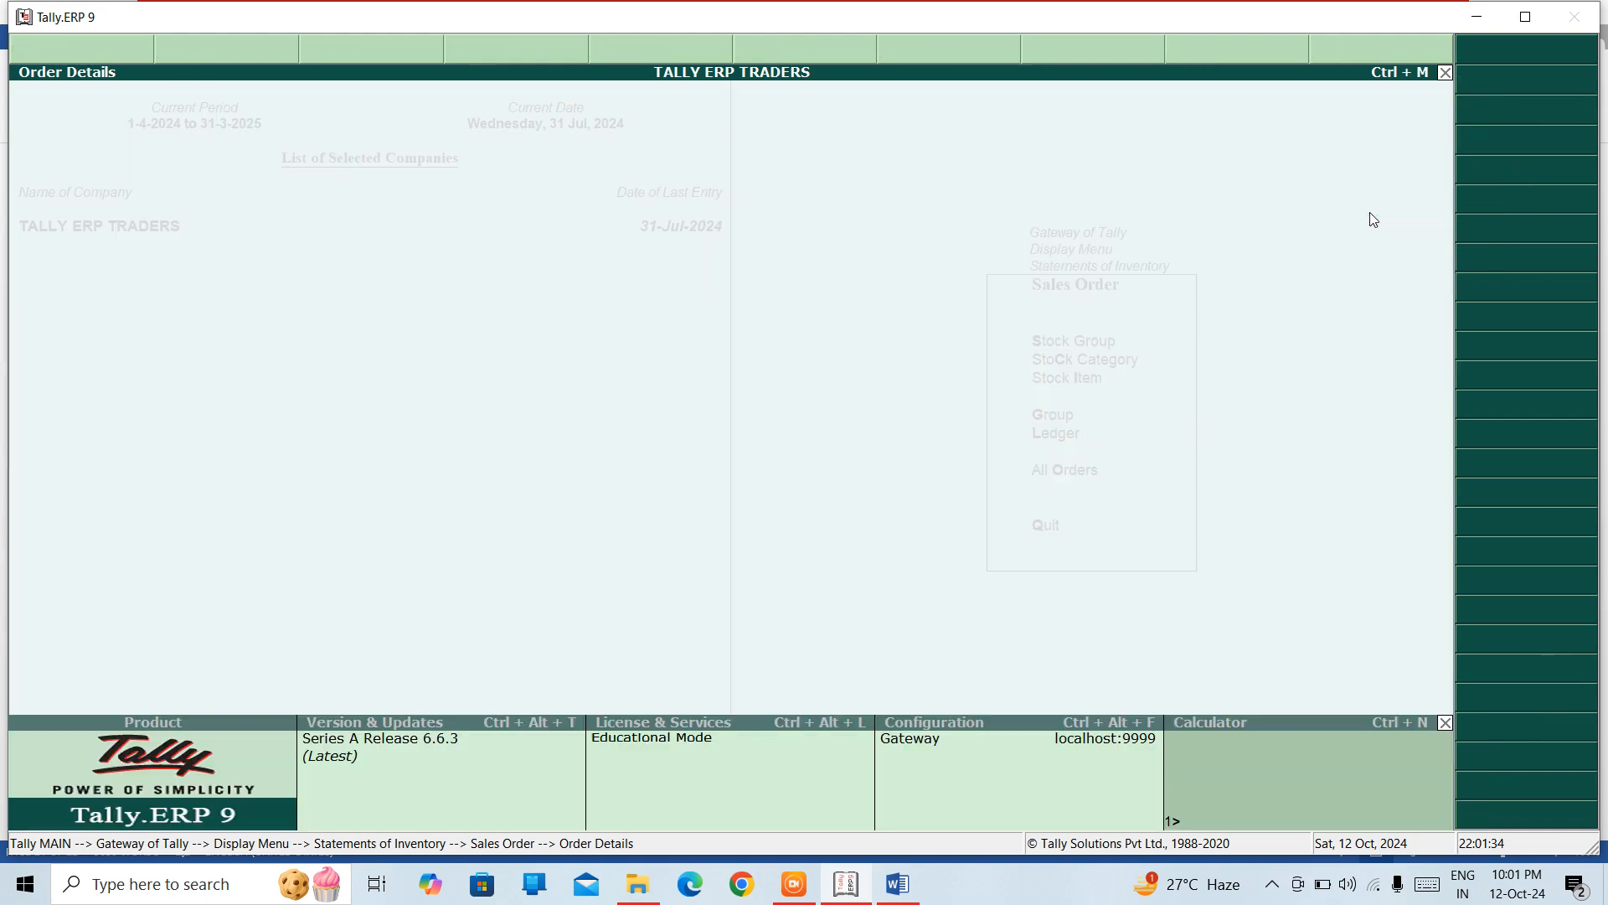
{"action": "key", "text": "Escape"}
{"action": "key", "text": "Escape"}
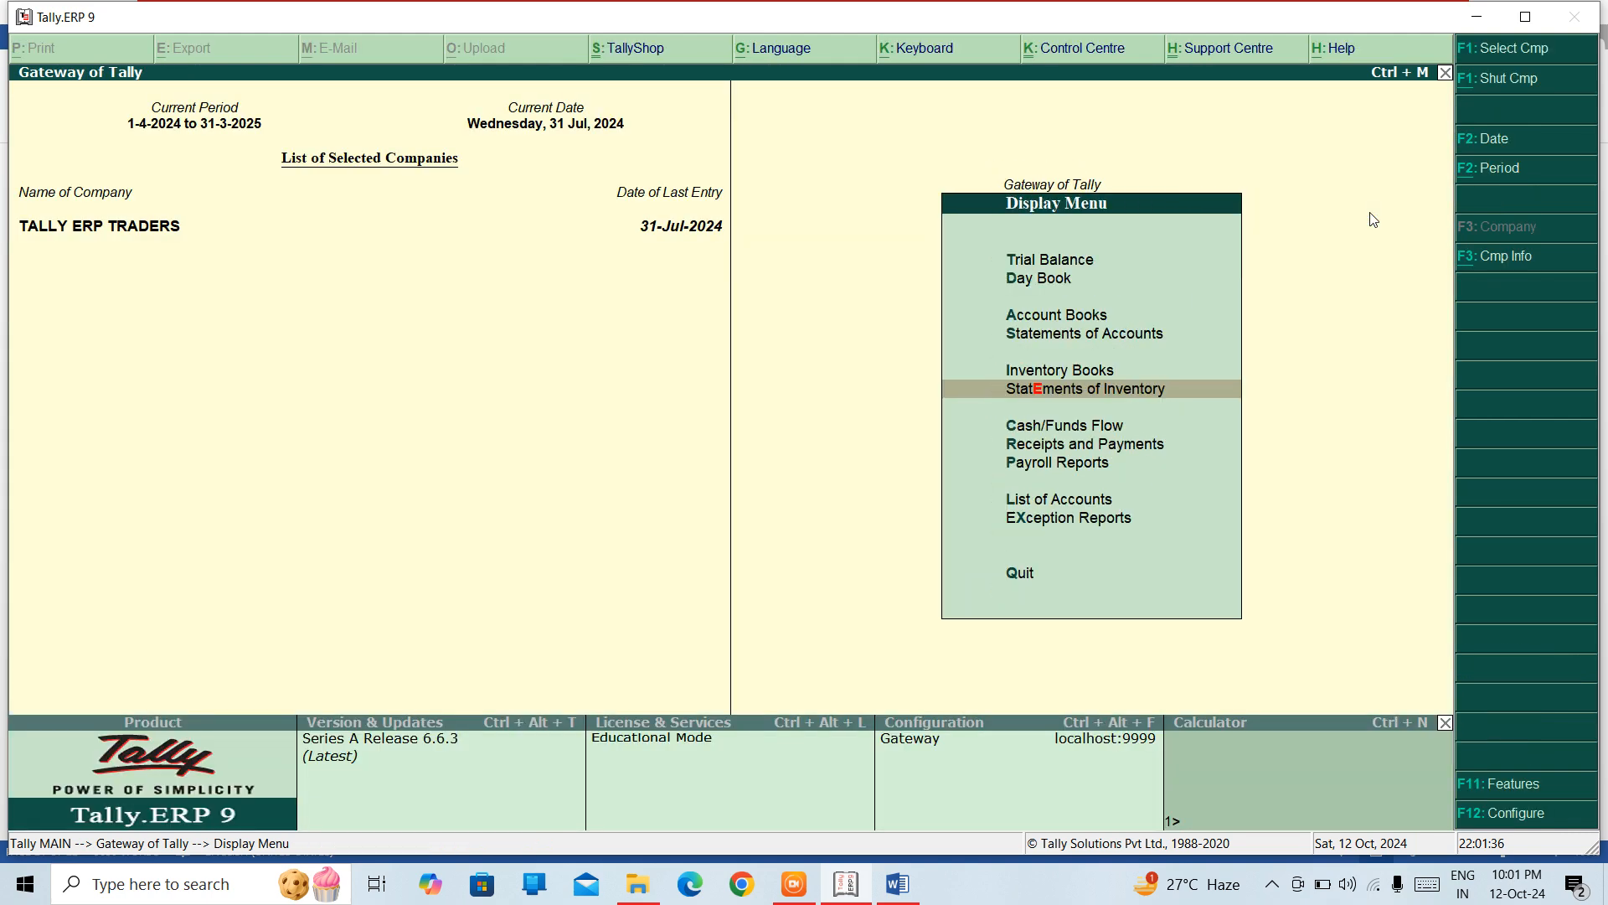
{"action": "key", "text": "Down"}
{"action": "key", "text": "Down"}
{"action": "key", "text": "Down"}
{"action": "key", "text": "Down"}
{"action": "key", "text": "Down"}
{"action": "key", "text": "Down"}
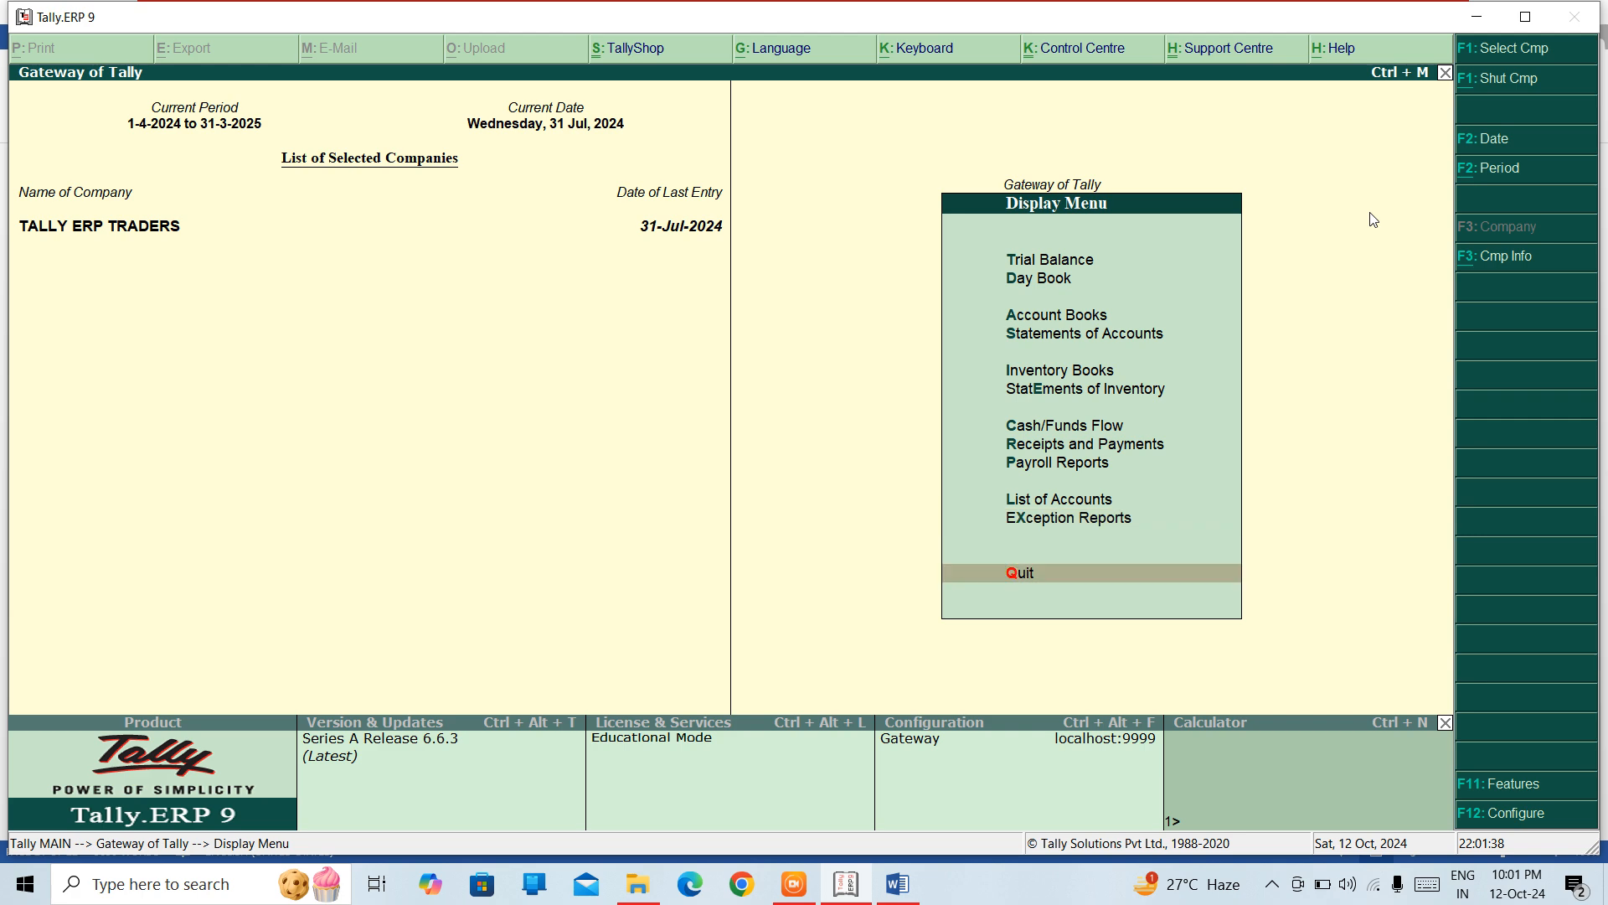
{"action": "key", "text": "Down"}
{"action": "key", "text": "Escape"}
{"action": "key", "text": "Down"}
{"action": "key", "text": "Down"}
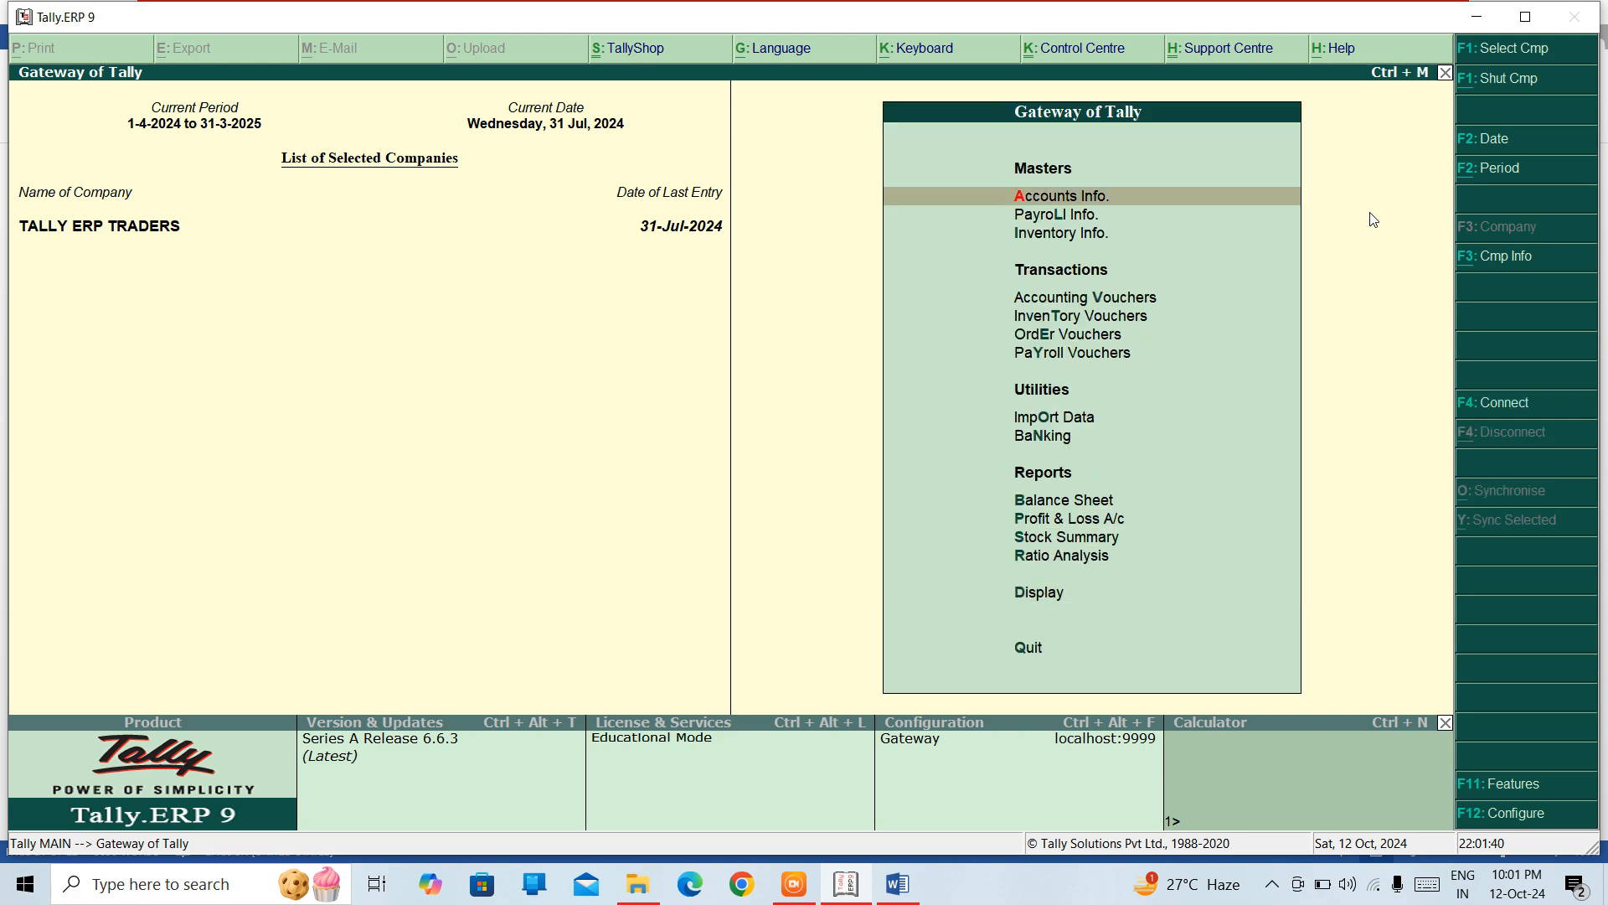